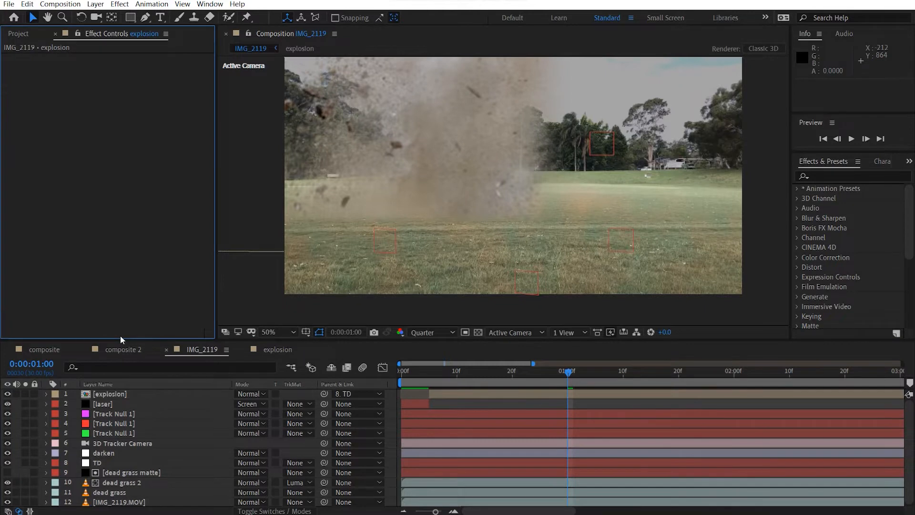
Create a solid named e3d, apply the Element effect to it and open its scene setup
key("ctrl+y")
type("e3d")
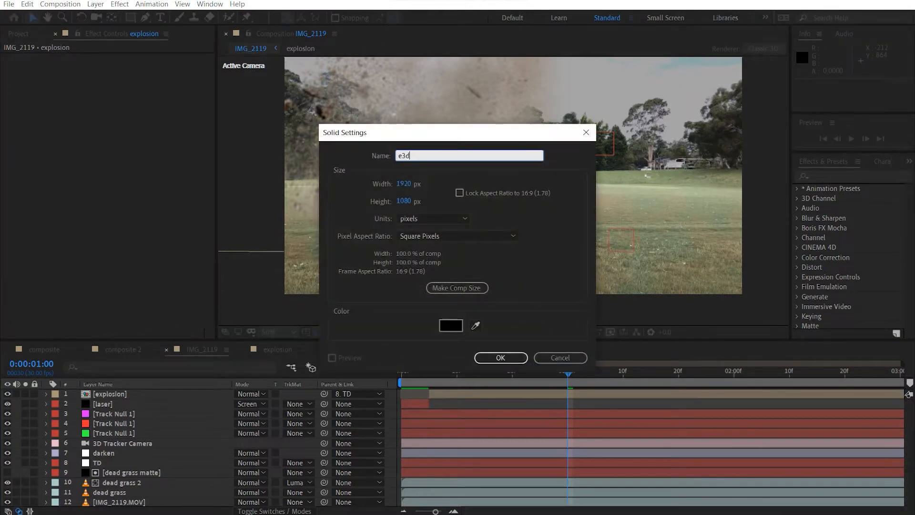
key("Return")
key("ctrl+space")
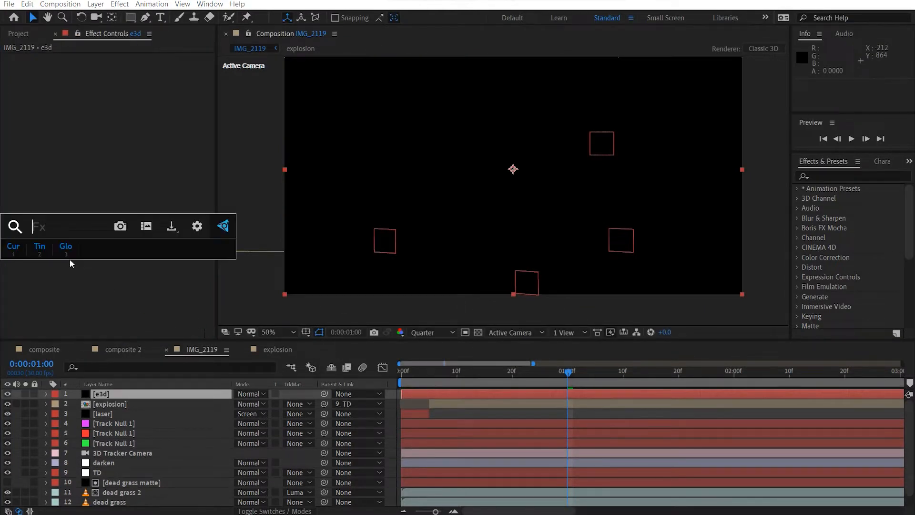
type("ele")
key("Return")
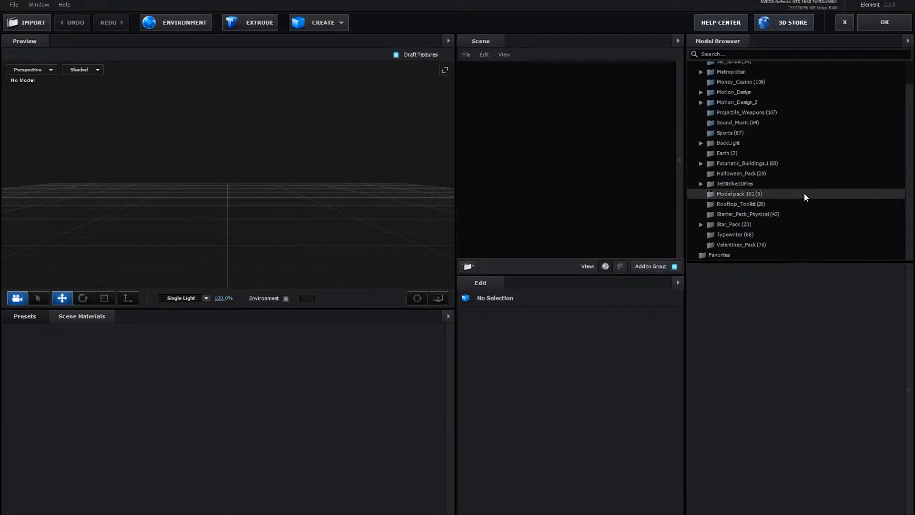
Load the 3D Hole model from Model pack 101 into the scene with the default import preferences
left_click(804, 194)
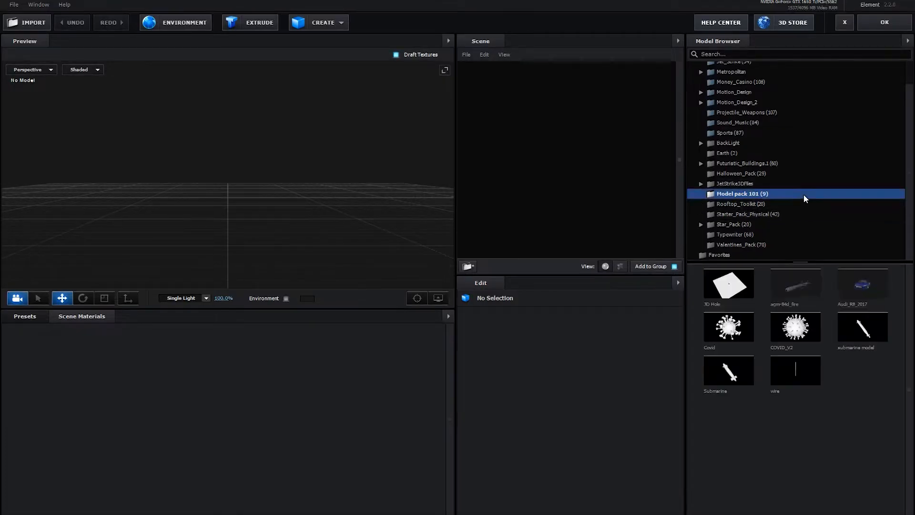
double_click(729, 284)
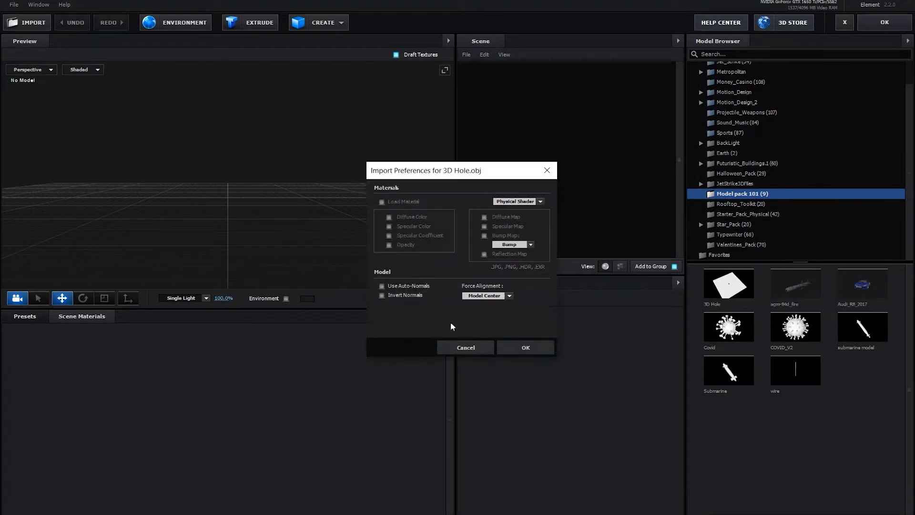
left_click(515, 346)
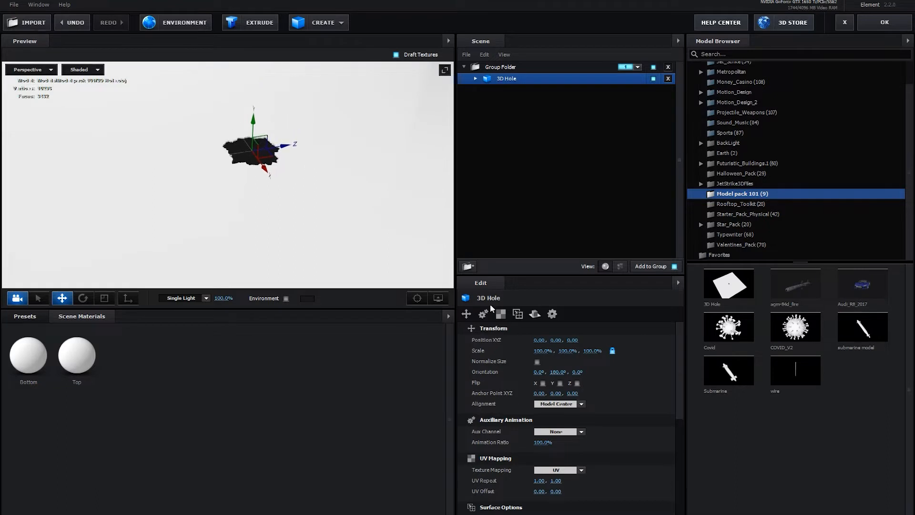
Try a uniform scale of 300% on the 3D Hole model
left_click(542, 351)
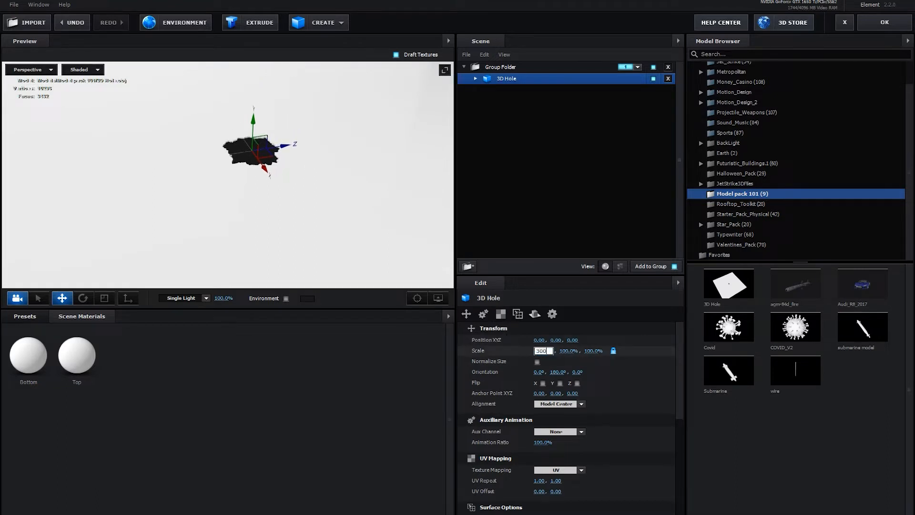
key("Return")
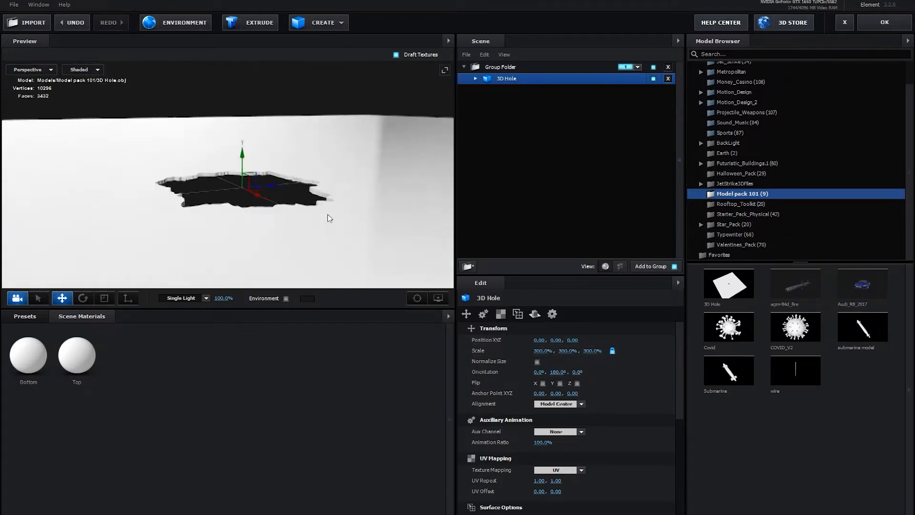
left_click_drag(327, 214, 292, 215)
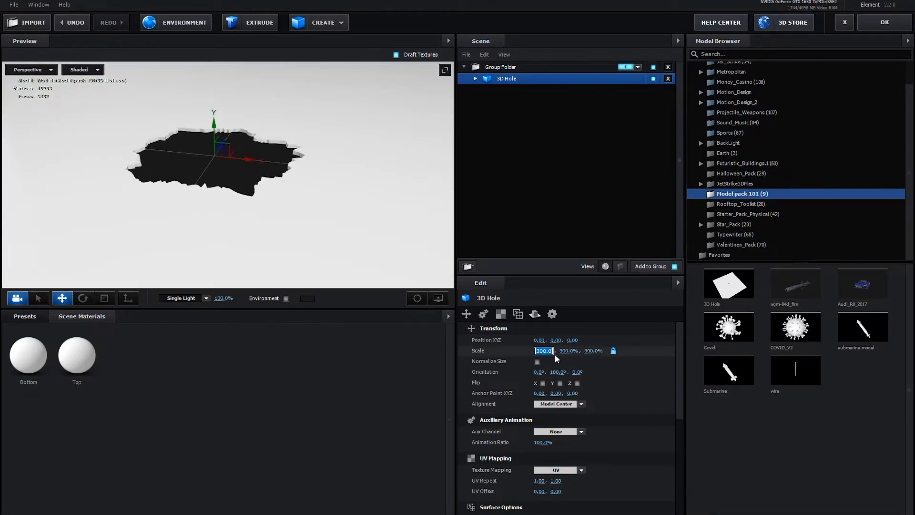
Set the 3D Hole model's uniform scale to 500%
type("500")
key("Return")
scroll(248, 253, "down", 3)
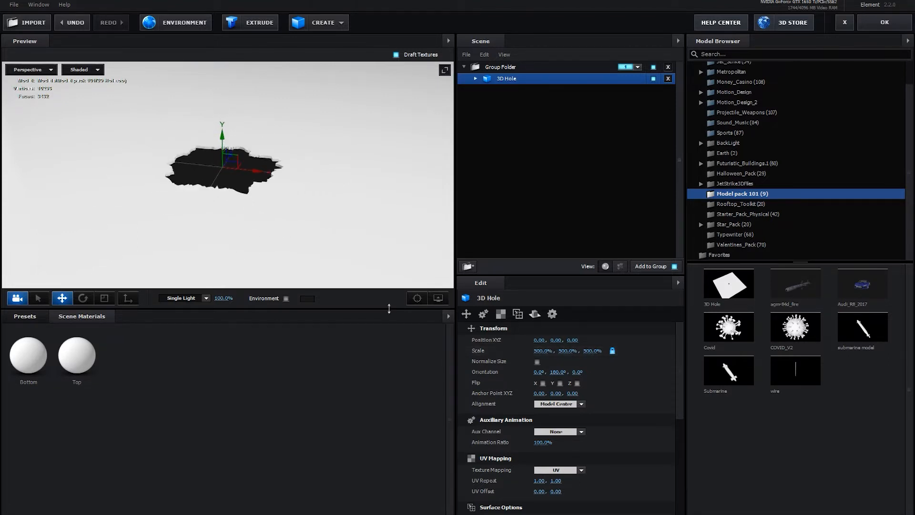
Enable Matte Shadow in the advanced settings of the 3D Hole's Top material
left_click(523, 105)
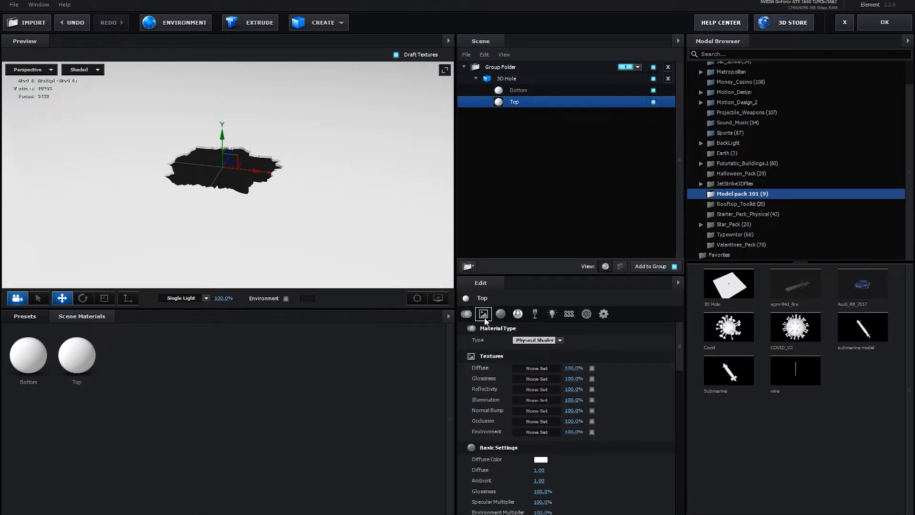
scroll(562, 384, "down", 10)
scroll(596, 404, "down", 1)
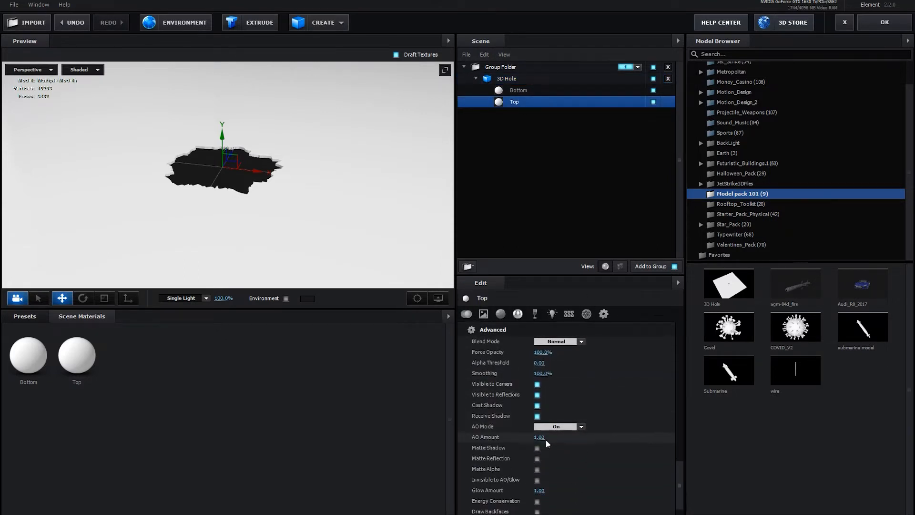
left_click(537, 448)
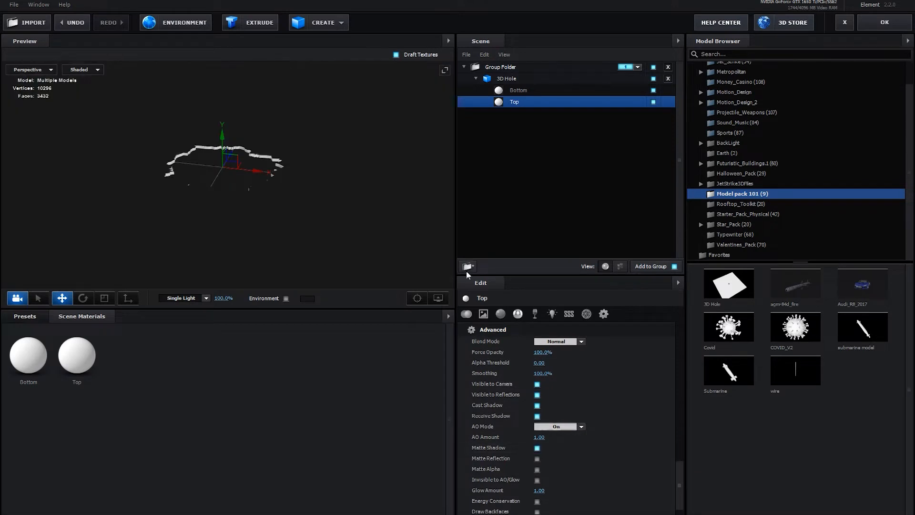
Assign Diffuse.png, Glossiness.png and Normal.png from the 3D Hole folder to the Bottom material's Diffuse, Glossiness and Normal Bump textures
left_click(534, 90)
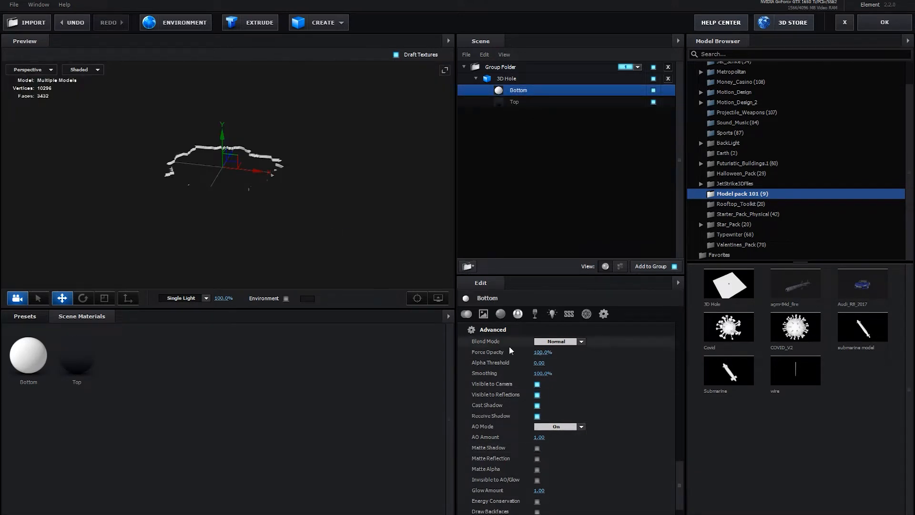
left_click(467, 316)
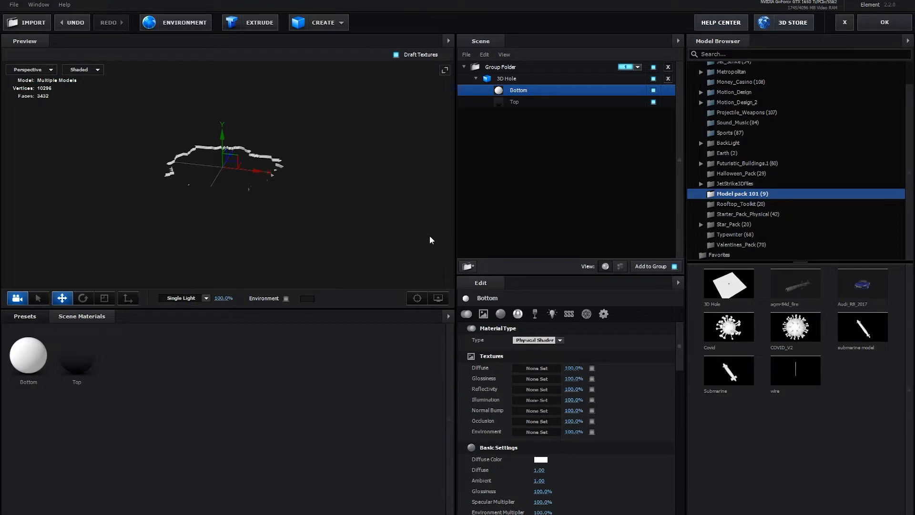
key("alt+Tab")
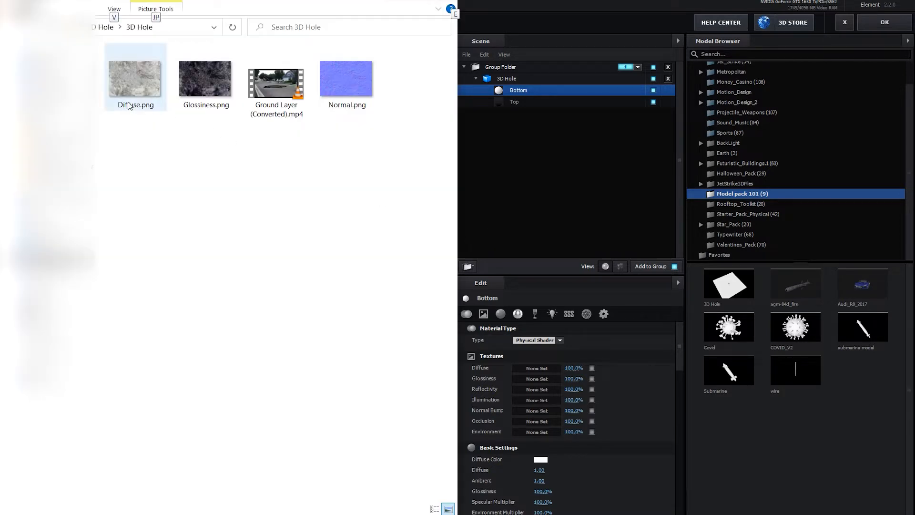
left_click_drag(129, 102, 540, 301)
left_click_drag(543, 372, 538, 369)
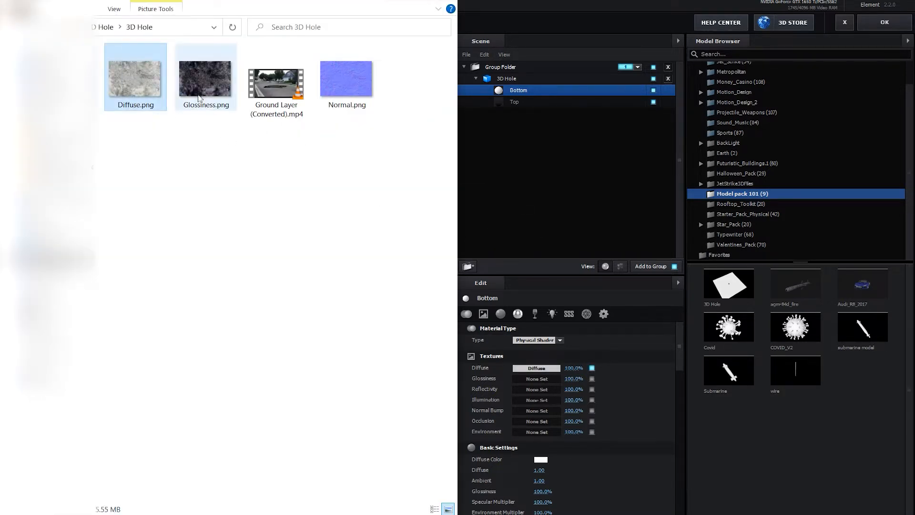
left_click_drag(205, 80, 554, 330)
left_click_drag(535, 379, 536, 380)
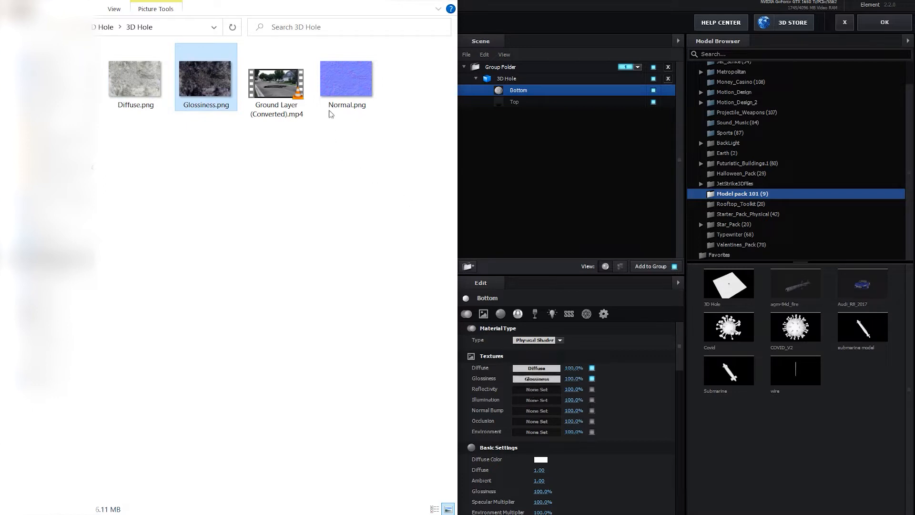
left_click_drag(332, 91, 600, 323)
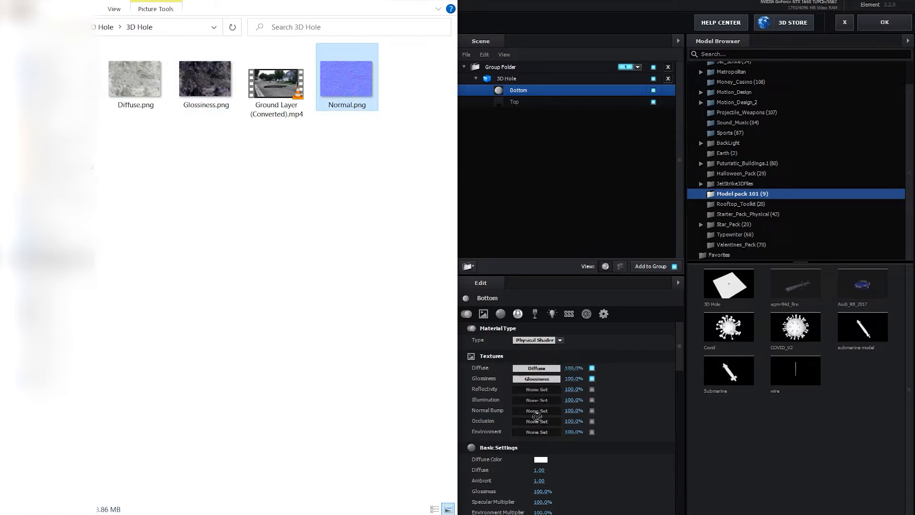
left_click_drag(537, 416, 539, 411)
left_click(731, 431)
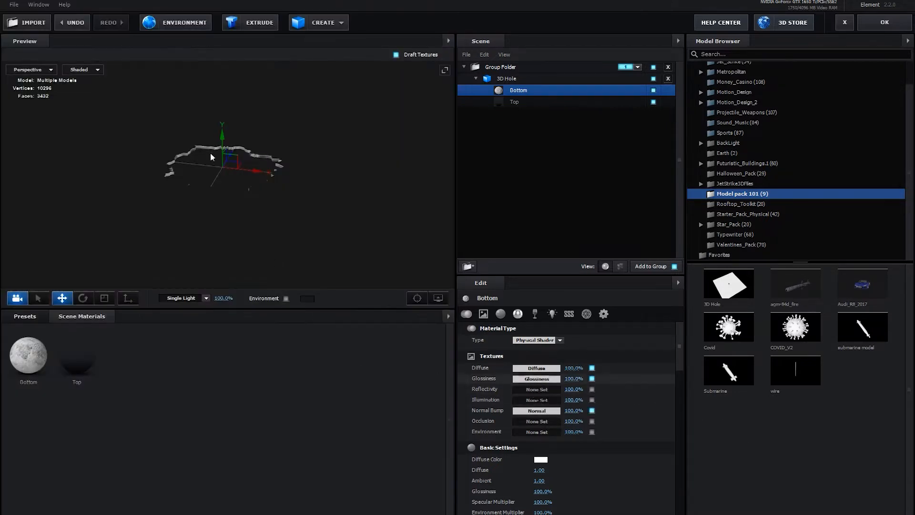
Set the 3D Hole model's UV Repeat to 15 in both directions and inspect the texture on the rim
left_click_drag(210, 152, 274, 185)
scroll(273, 185, "up", 5)
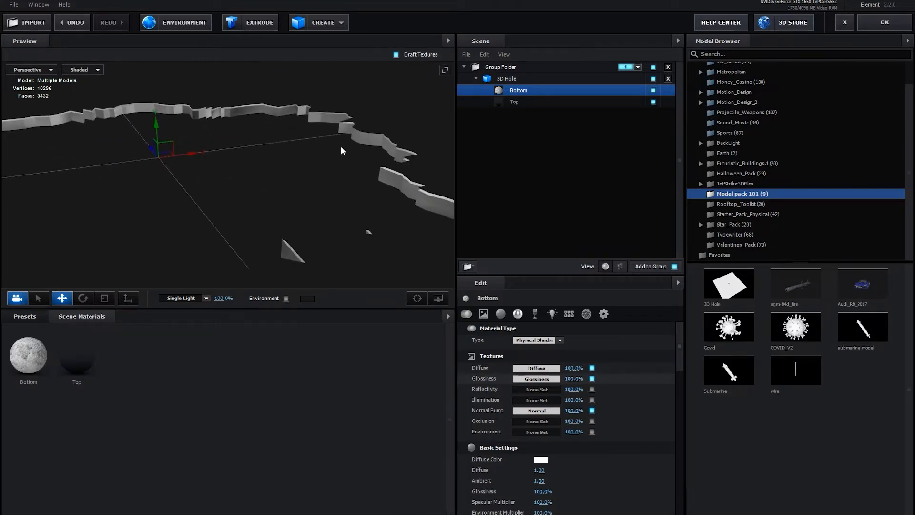
left_click_drag(342, 151, 306, 122)
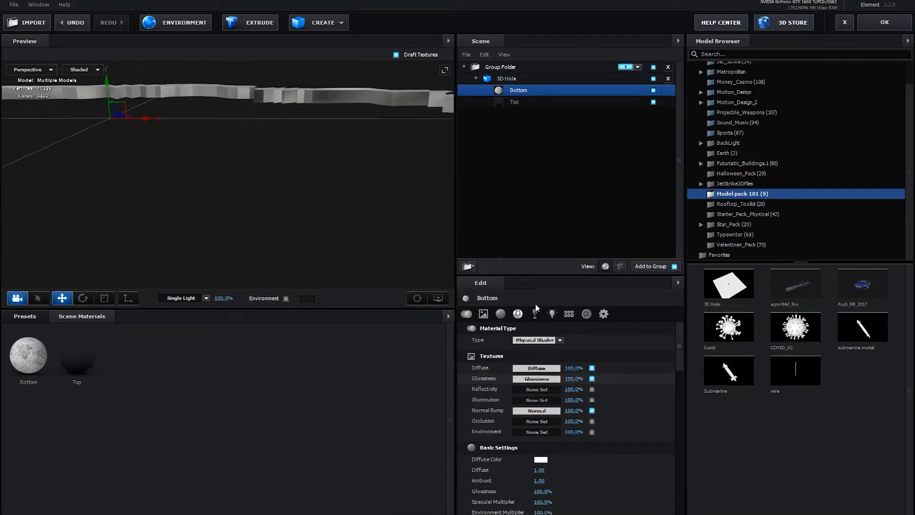
left_click(500, 80)
scroll(593, 417, "down", 3)
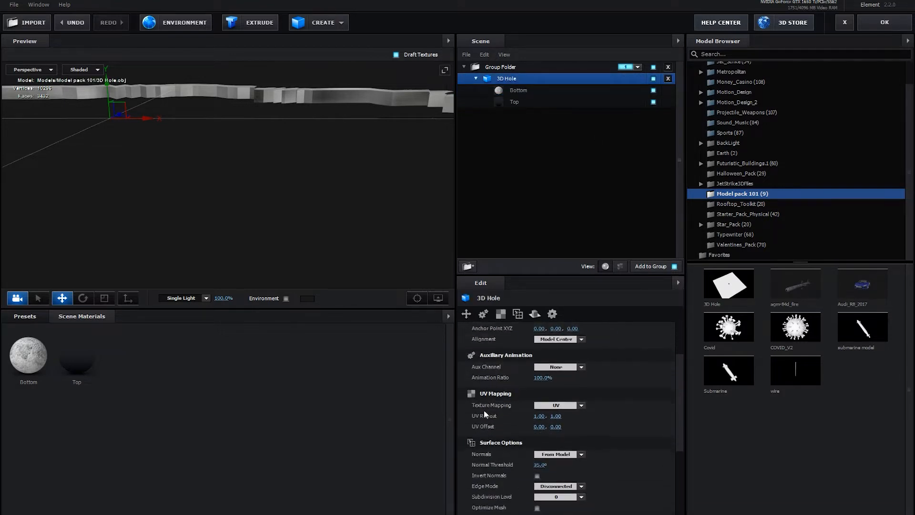
left_click(543, 418)
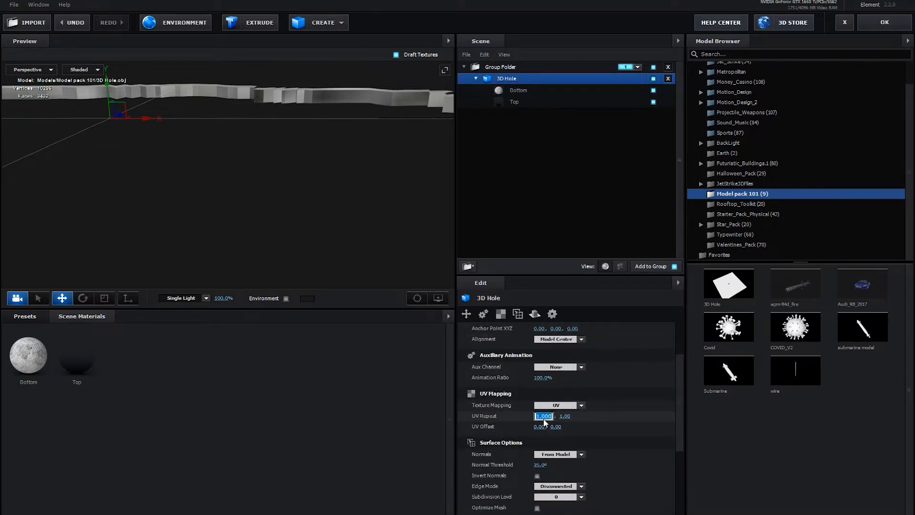
type("15")
key("Return")
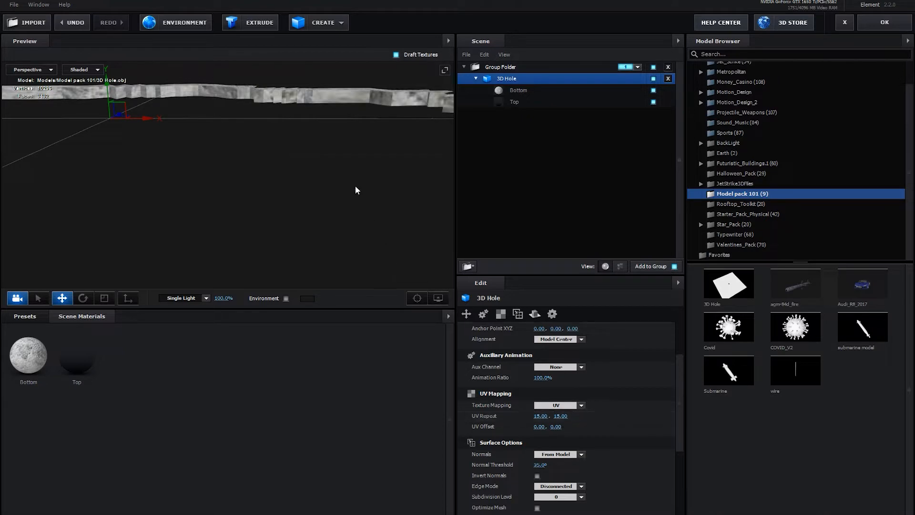
mouse_move(356, 185)
left_mouse_down()
mouse_move(332, 193)
mouse_move(353, 171)
left_mouse_up()
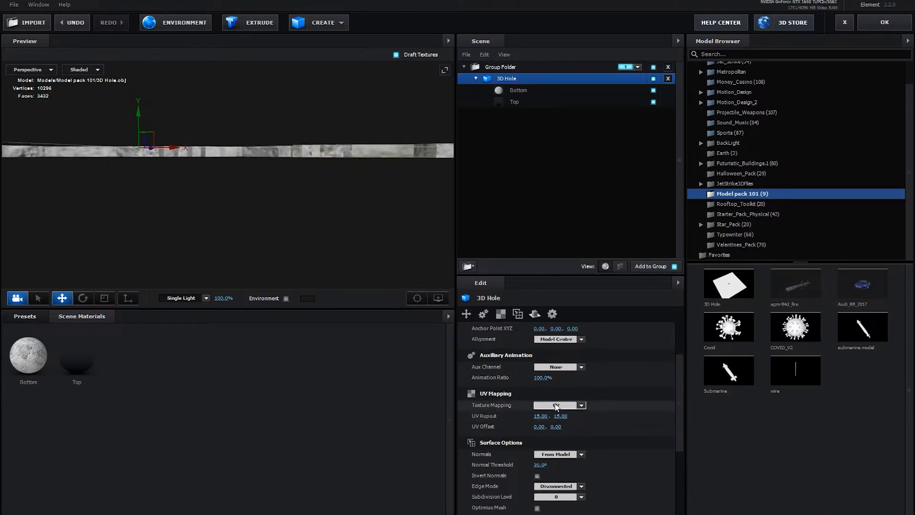
Try Box and Box Repeat texture mapping on the 3D Hole model and return the mapping to UV
left_click(556, 405)
left_click(582, 432)
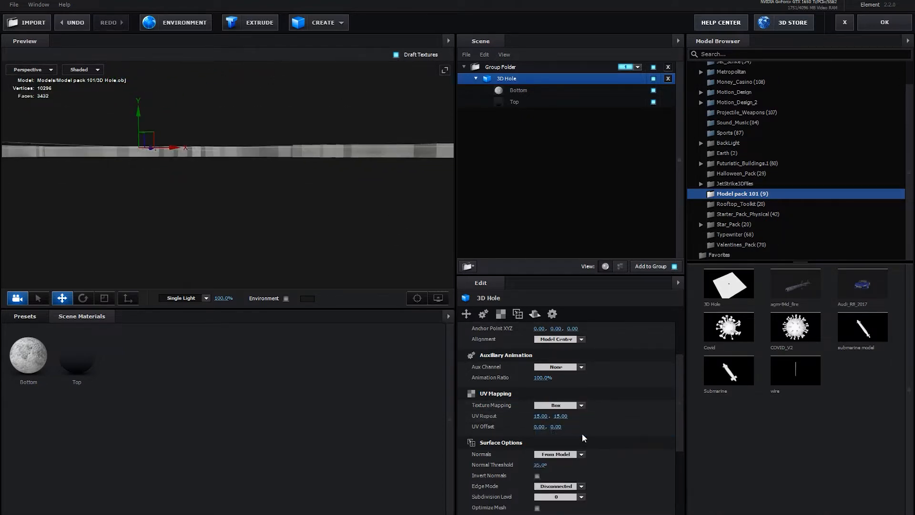
left_click(581, 405)
left_click(582, 452)
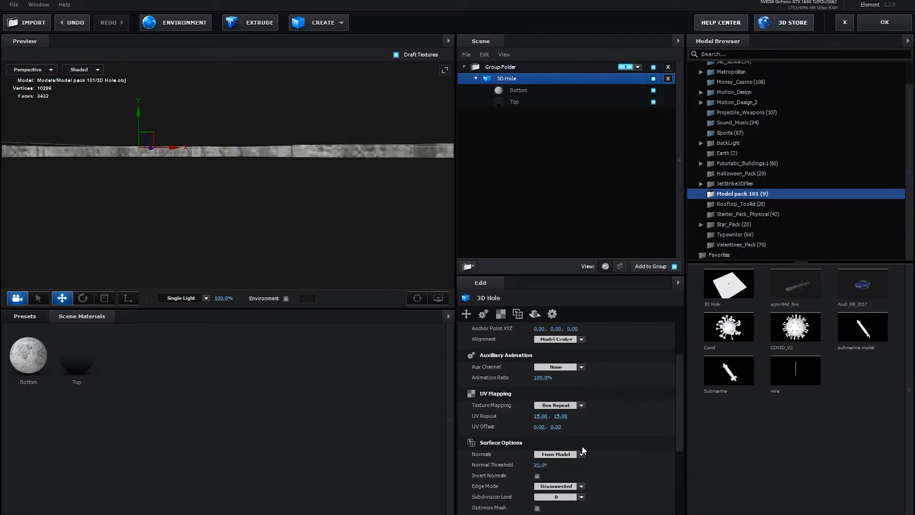
left_click_drag(237, 206, 253, 213)
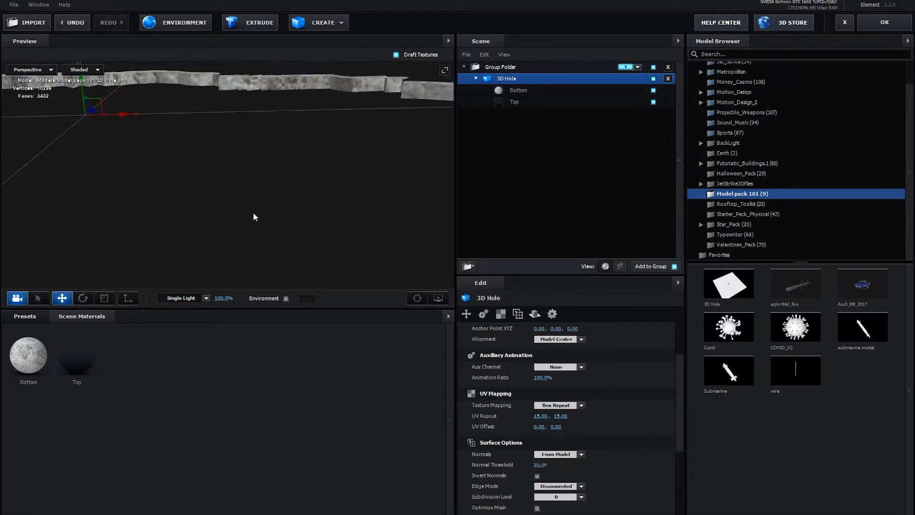
left_click(556, 405)
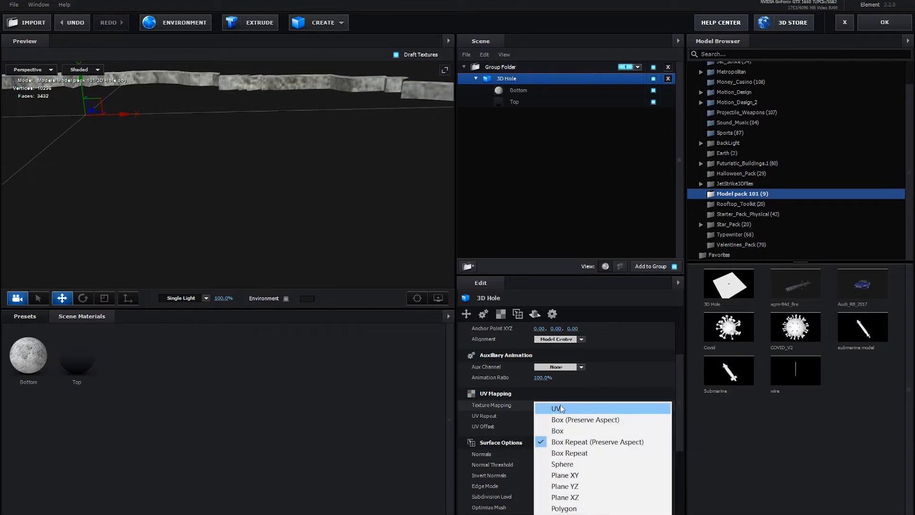
left_click(555, 408)
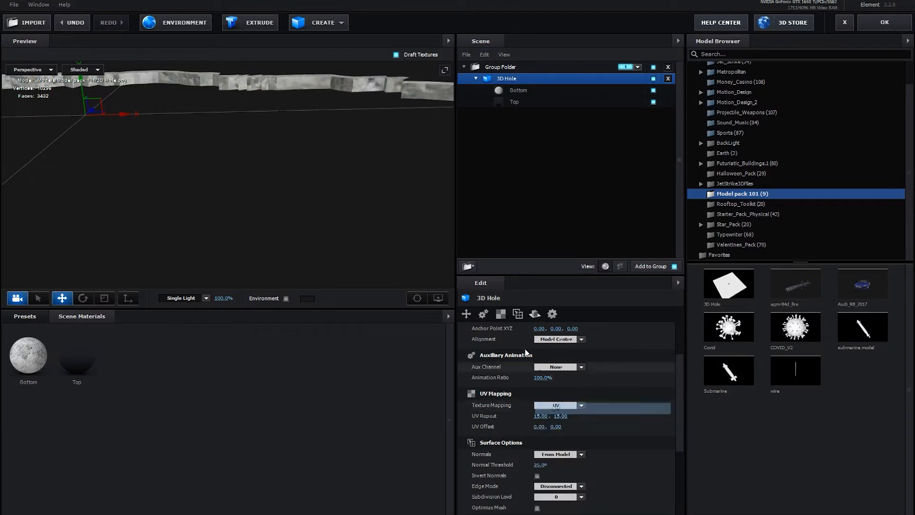
Set the 3D Hole model's UV Repeat to 20 in both directions
left_click(543, 415)
type("20")
key("Tab")
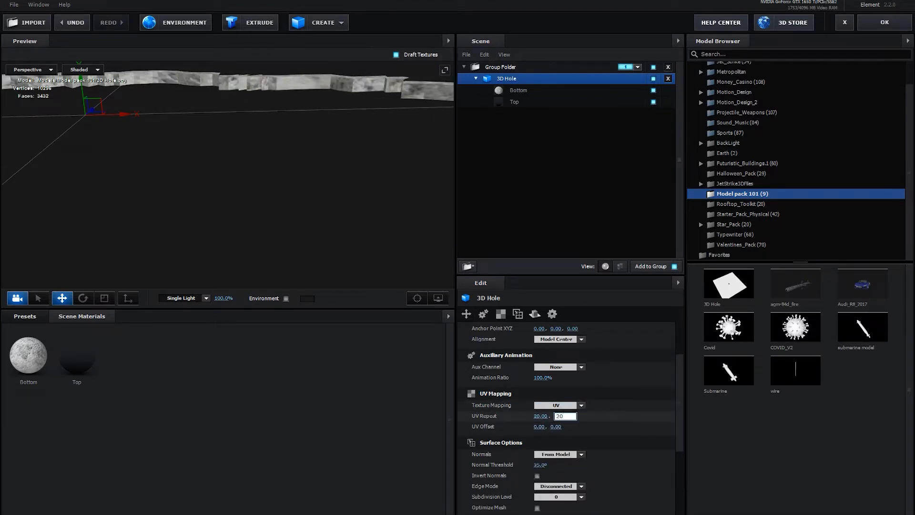
key("Return")
left_click_drag(447, 253, 322, 215)
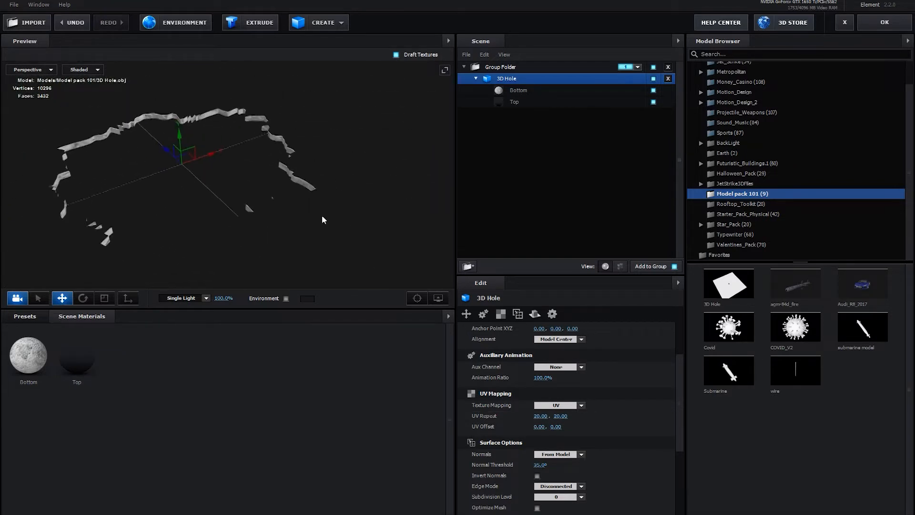
Create a cylinder with a chamfer of 0 and lower it beneath the hole to a Y position of about -0.52
left_click(308, 21)
left_click(351, 41)
scroll(299, 148, "down", 5)
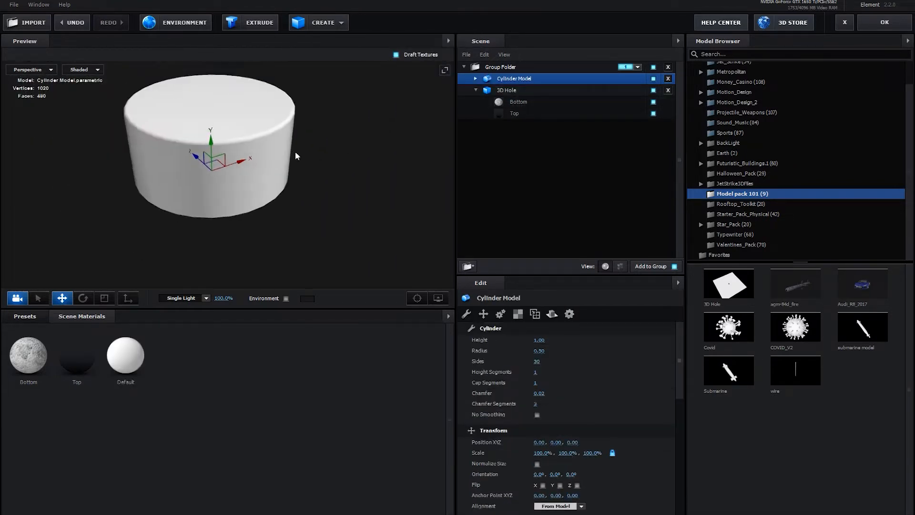
scroll(191, 123, "up", 2)
left_click_drag(203, 136, 206, 224)
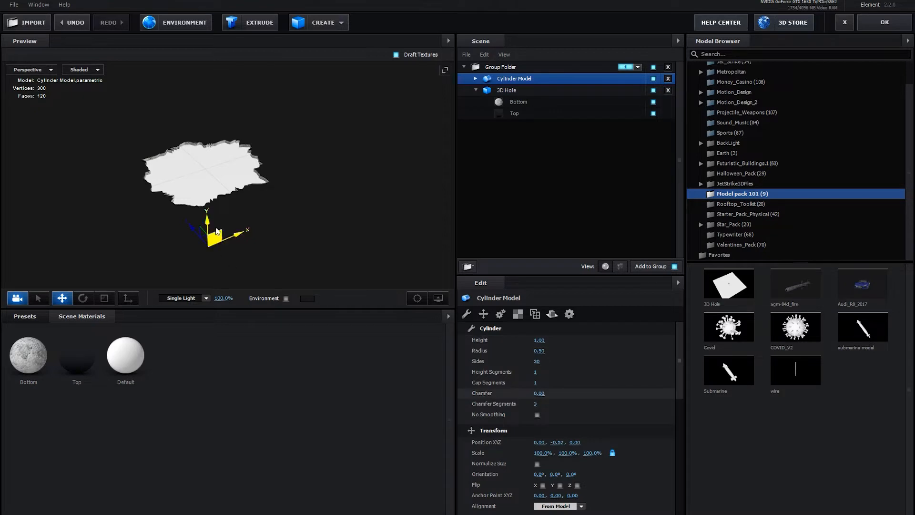
Invert the cylinder's normals so its inner walls face into the hole, and inspect the interior
scroll(216, 229, "up", 4)
left_click_drag(343, 199, 316, 185)
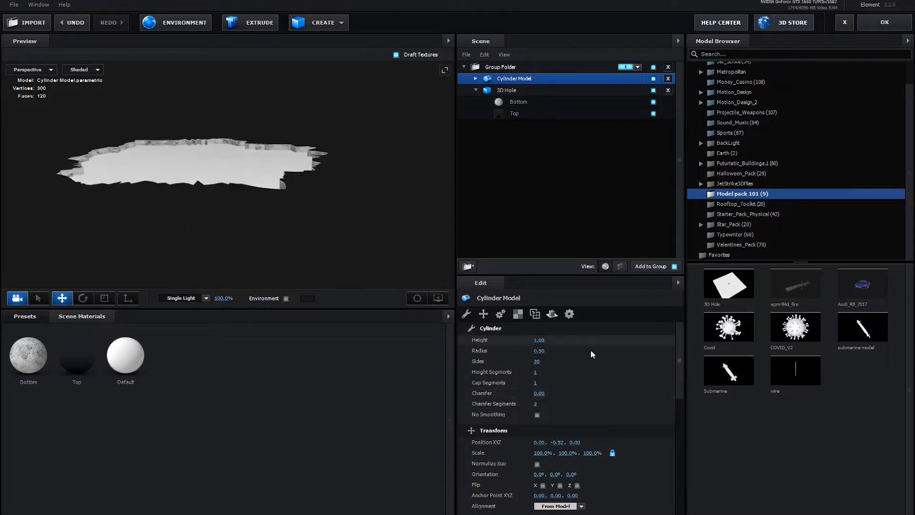
scroll(574, 462, "down", 3)
scroll(575, 479, "down", 3)
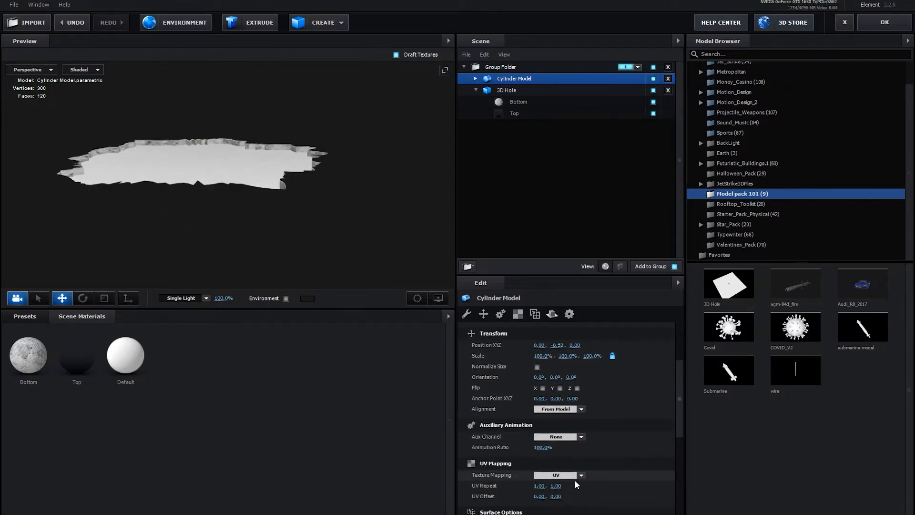
scroll(577, 432, "down", 2)
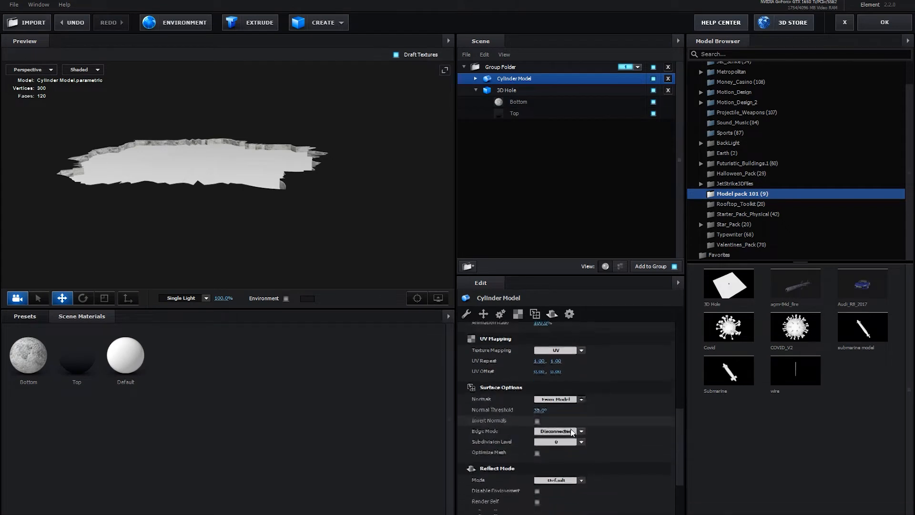
scroll(604, 448, "up", 2)
scroll(605, 448, "down", 1)
scroll(603, 448, "down", 2)
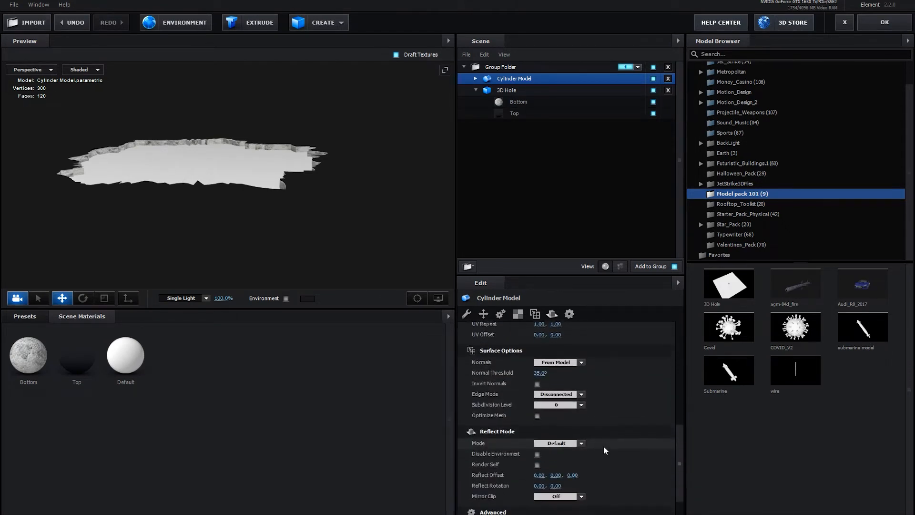
scroll(568, 453, "up", 3)
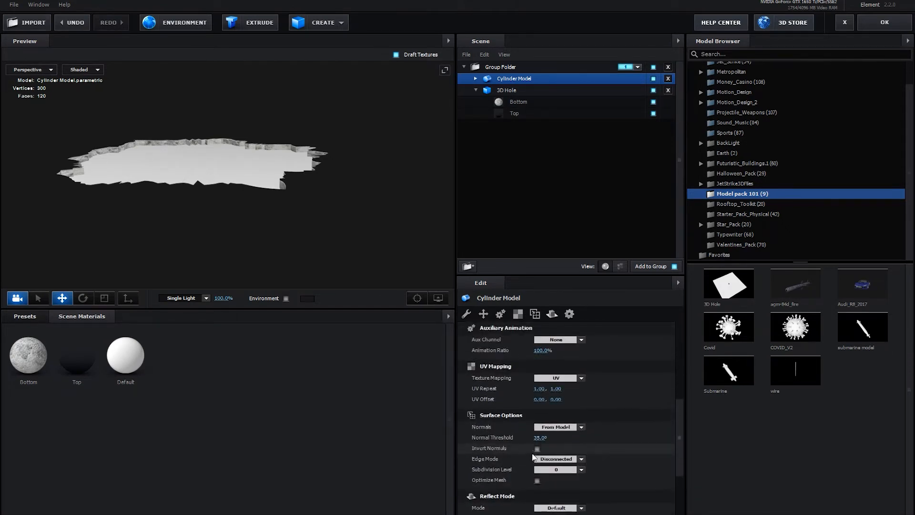
left_click(537, 448)
left_click_drag(321, 233, 207, 231)
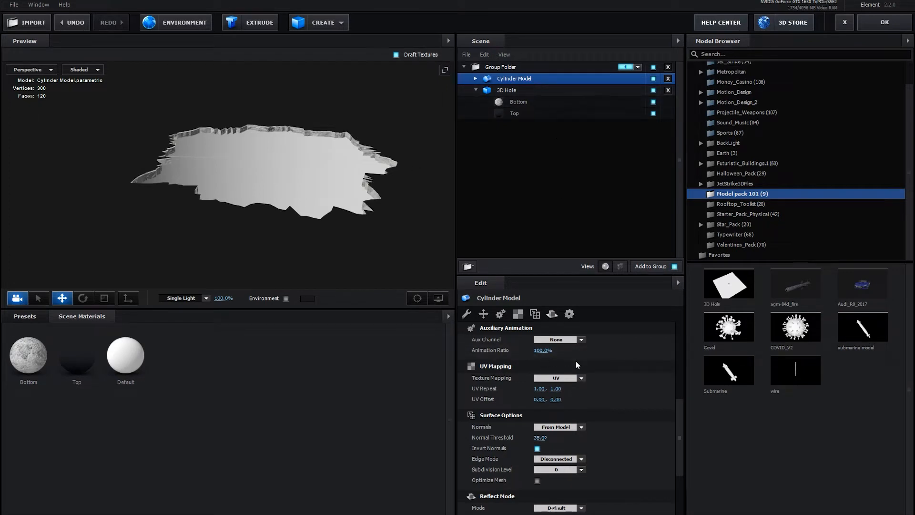
Load Diffuse.png, Glossiness.png and Normal.png into the Diffuse, Glossiness and Normal Bump textures of the cylinder's Default material
left_click(477, 79)
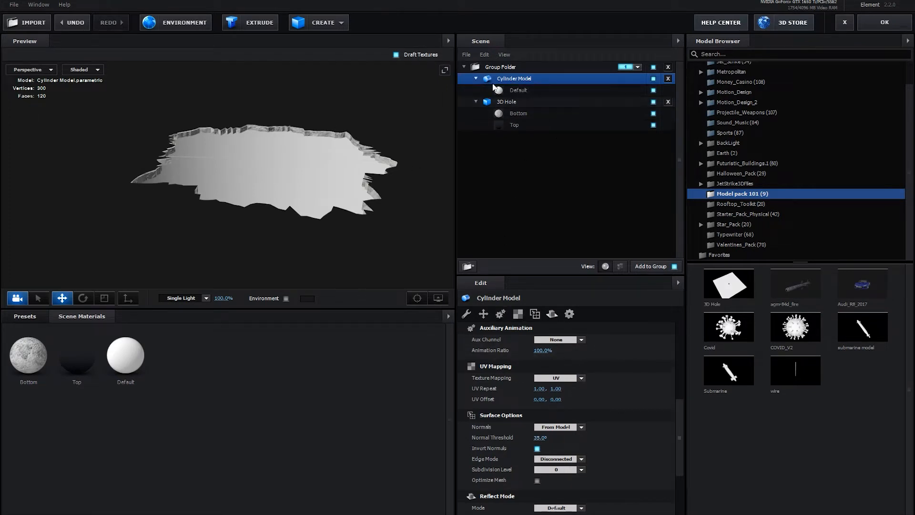
left_click(517, 91)
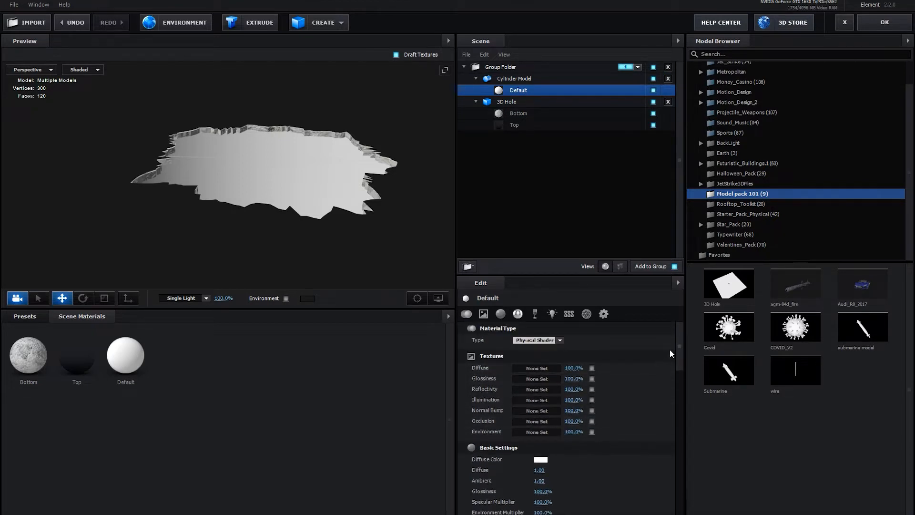
key("alt+Tab")
left_click_drag(136, 78, 534, 371)
left_click_drag(207, 103, 529, 382)
left_click_drag(347, 78, 531, 290)
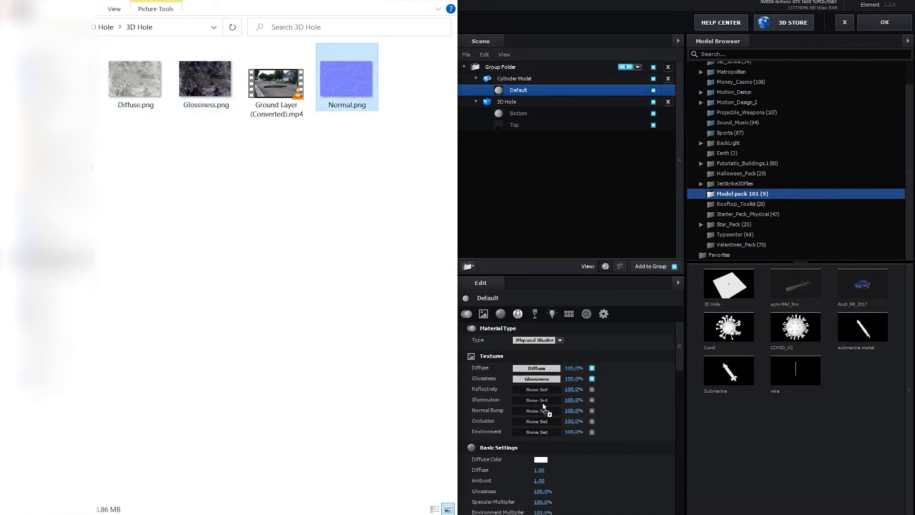
left_click_drag(544, 409, 545, 410)
key("alt+Tab")
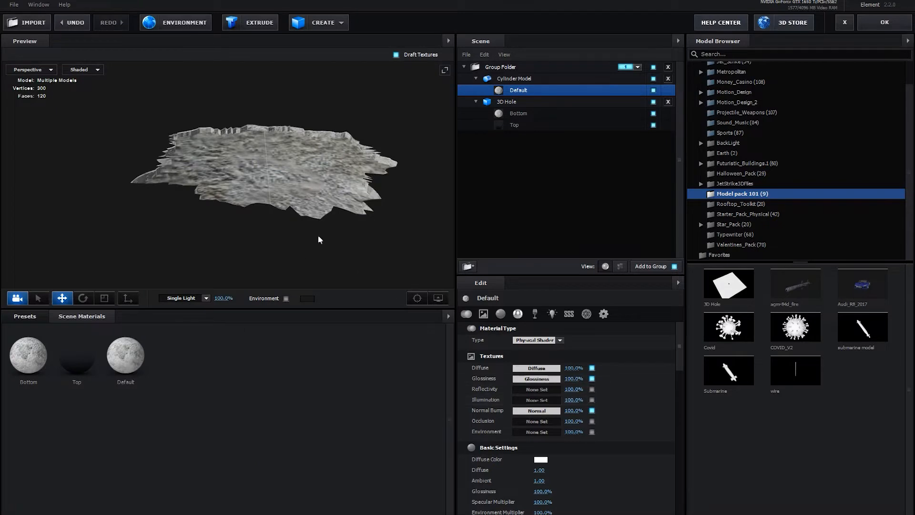
left_click_drag(288, 250, 198, 226)
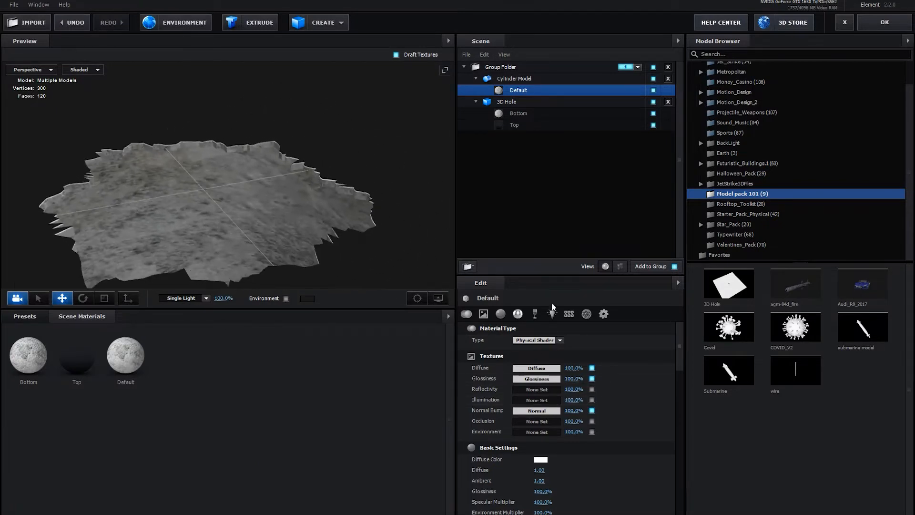
Set the Cylinder Model's UV Repeat to 6 horizontally and 3 vertically
left_click(483, 314)
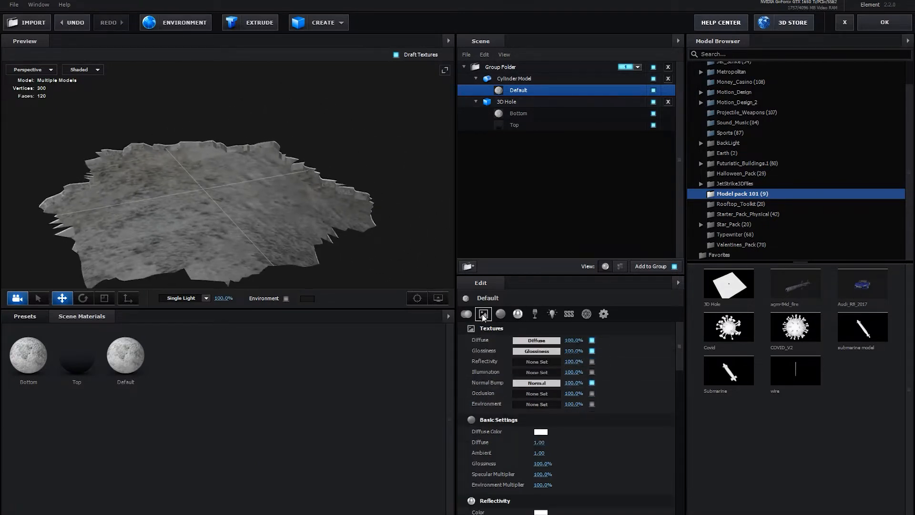
left_click(466, 314)
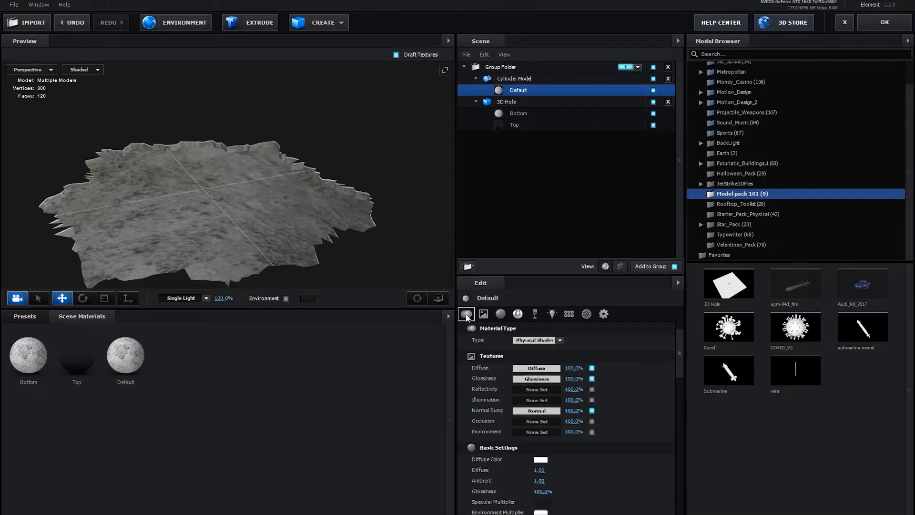
left_click(541, 79)
scroll(540, 381, "down", 3)
scroll(582, 400, "up", 3)
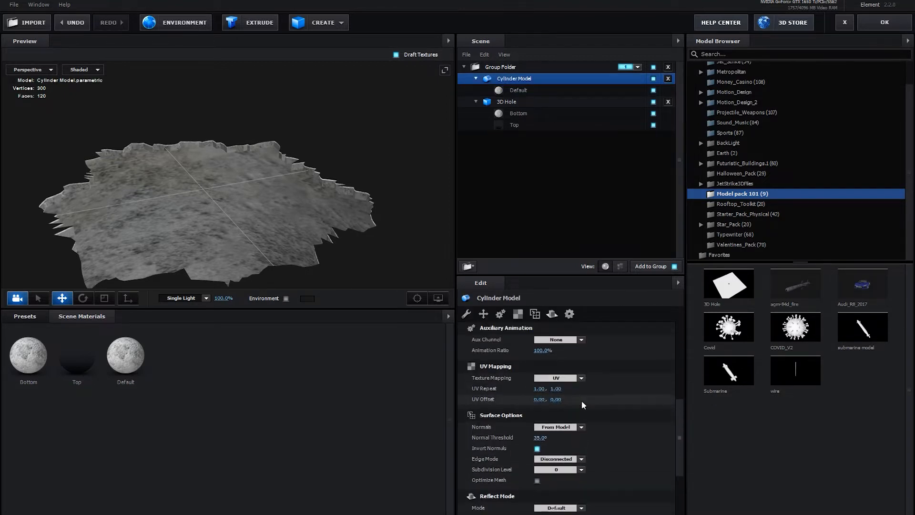
left_click(540, 388)
type("5")
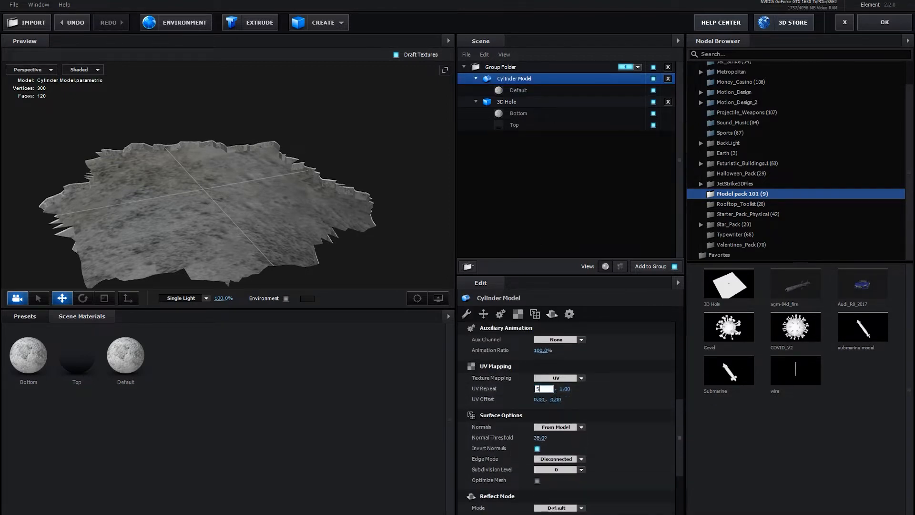
key("Tab")
type("5")
key("Return")
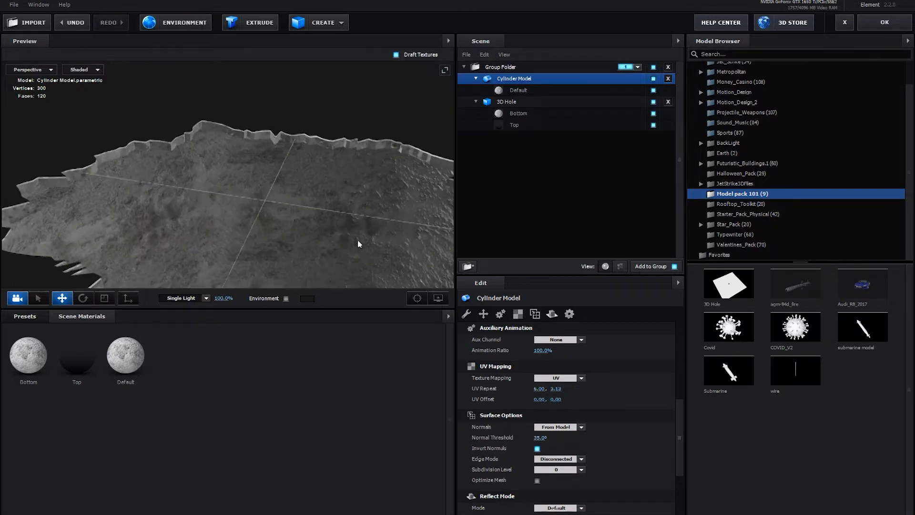
left_click_drag(358, 239, 481, 257)
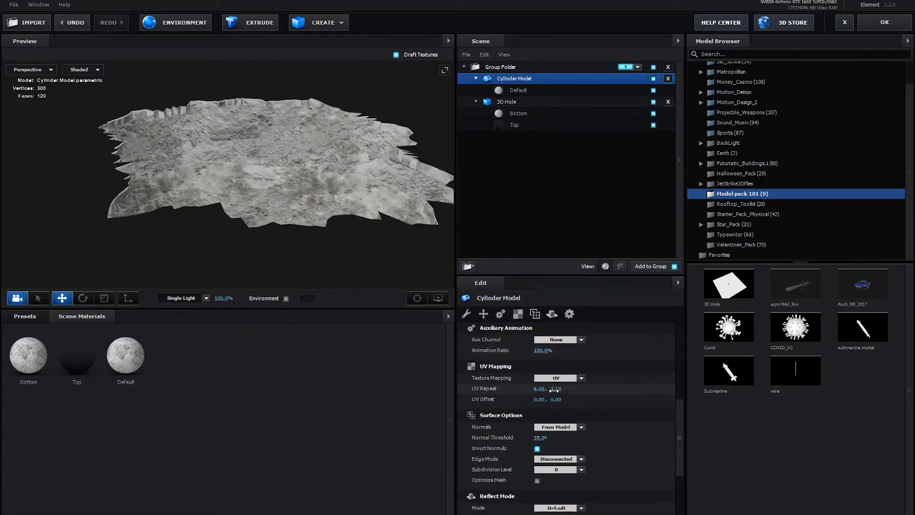
left_click(556, 388)
type("3")
key("Return")
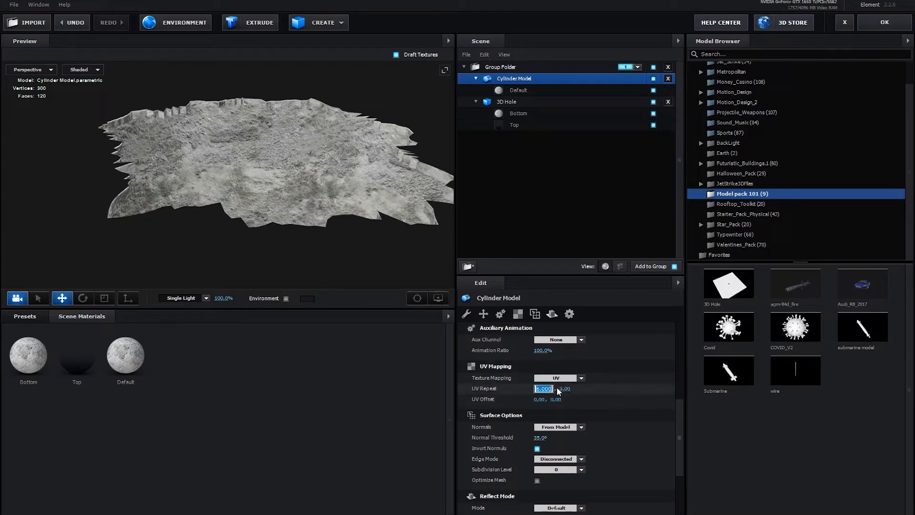
Try a UV Repeat of 12 by 6 on the Cylinder Model and inspect the walls up close
type("12")
key("Tab")
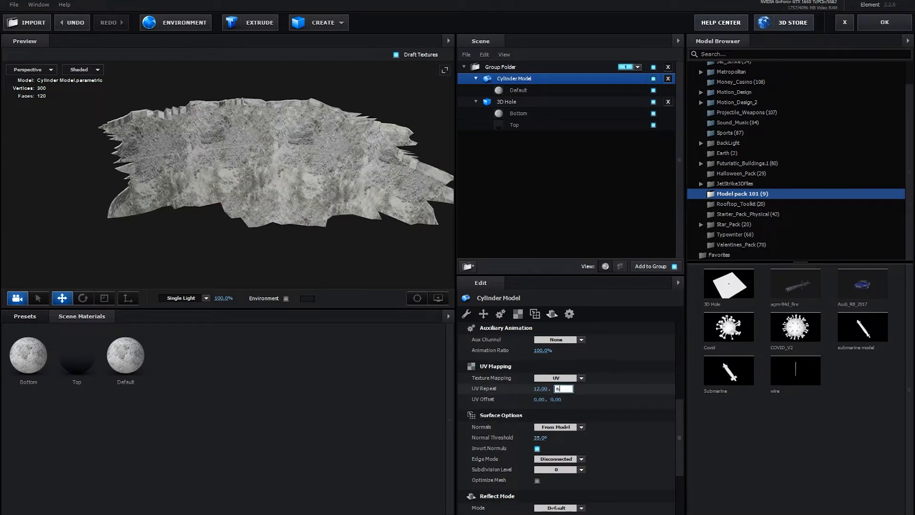
type("6")
key("Return")
scroll(264, 179, "up", 3)
left_click_drag(264, 179, 193, 188)
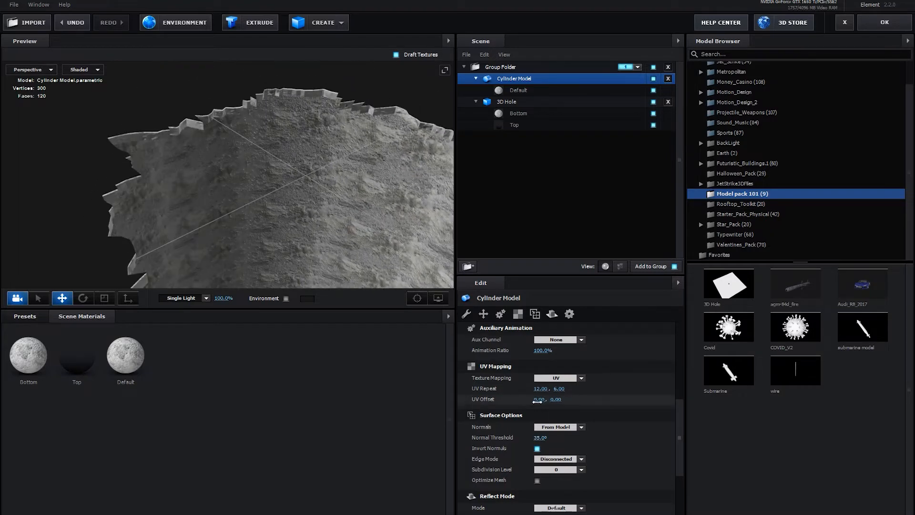
Return the Cylinder Model's UV Repeat to 6 by 3 and raise the preview light intensity to about 116%
left_click(550, 389)
type("6")
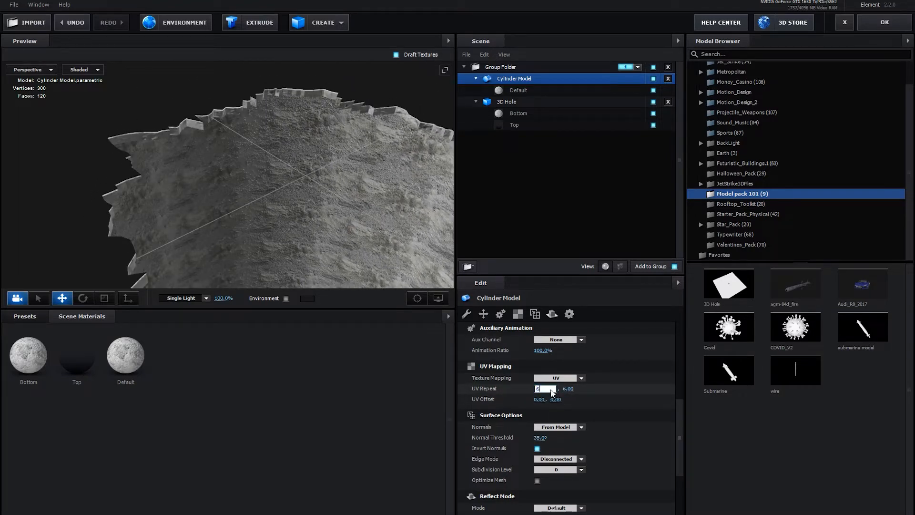
key("Tab")
type("3")
key("Return")
scroll(368, 161, "down", 4)
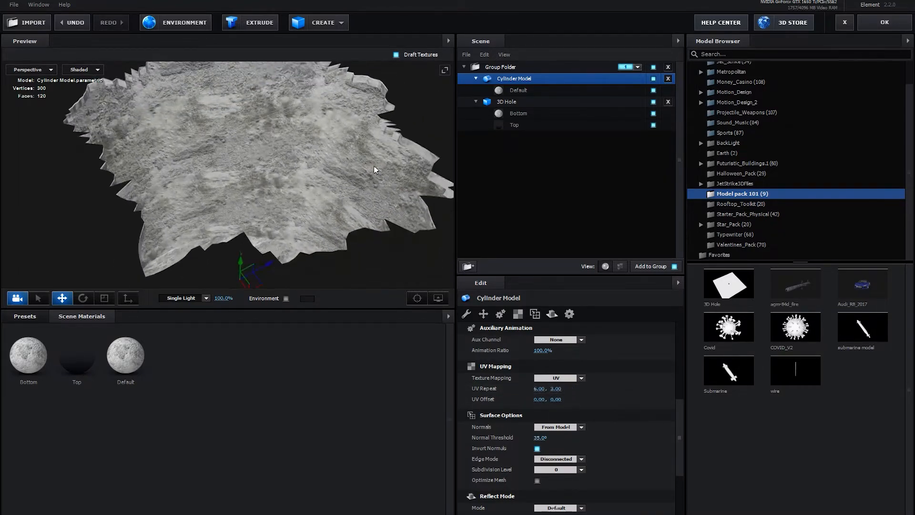
mouse_move(223, 299)
left_mouse_down()
mouse_move(248, 302)
mouse_move(213, 303)
left_mouse_up()
left_click_drag(348, 230, 259, 199)
scroll(259, 198, "down", 1)
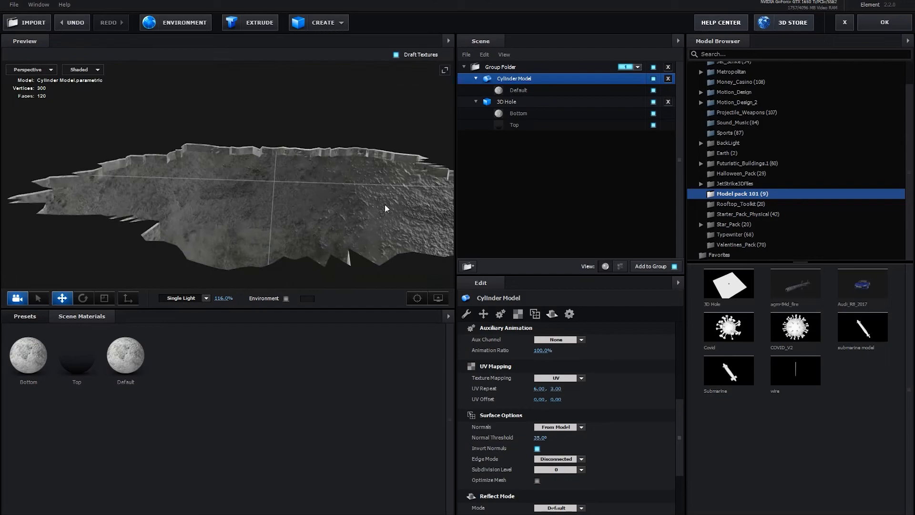
Accept the Element scene setup and create a group null for Group 1 of the e3d layer
left_click(883, 24)
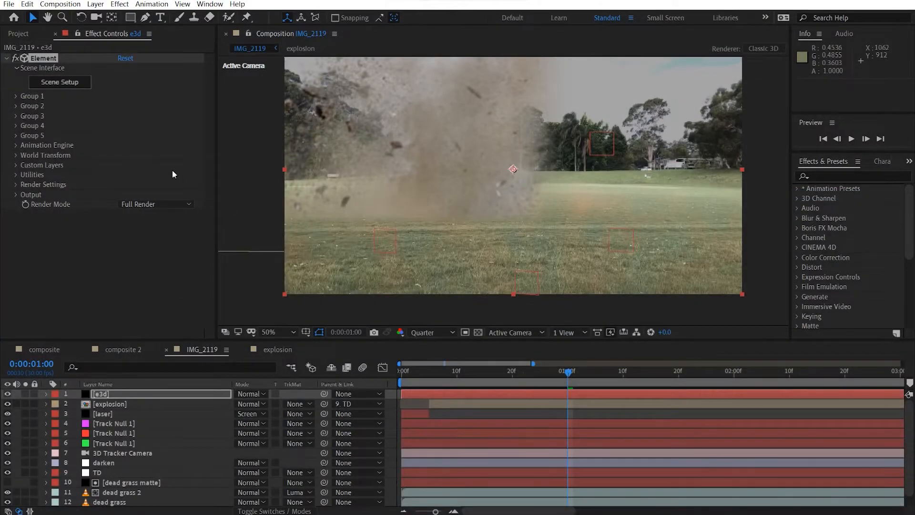
left_click(19, 98)
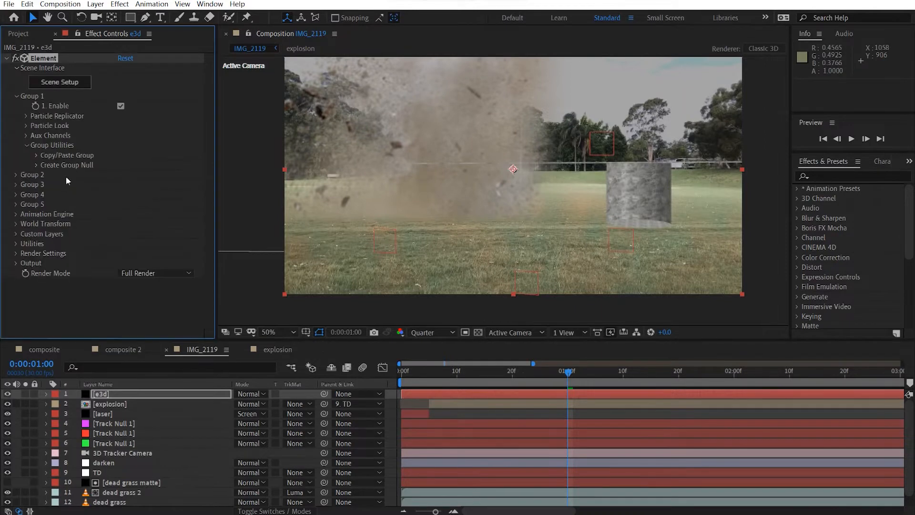
left_click(37, 165)
left_click(86, 185)
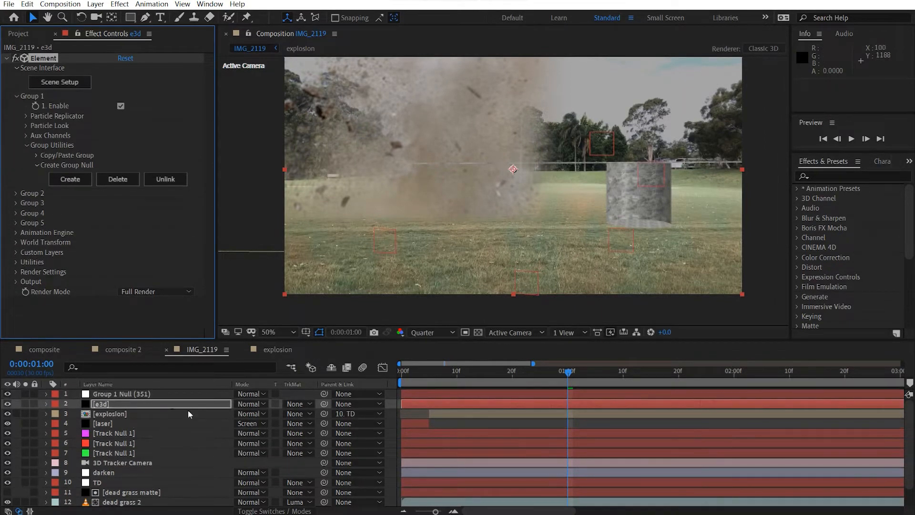
Move the Group 1 null to the base of the explosion at about 153.2, 750, 0 and tilt its X orientation to about 6.1°
left_click(156, 394)
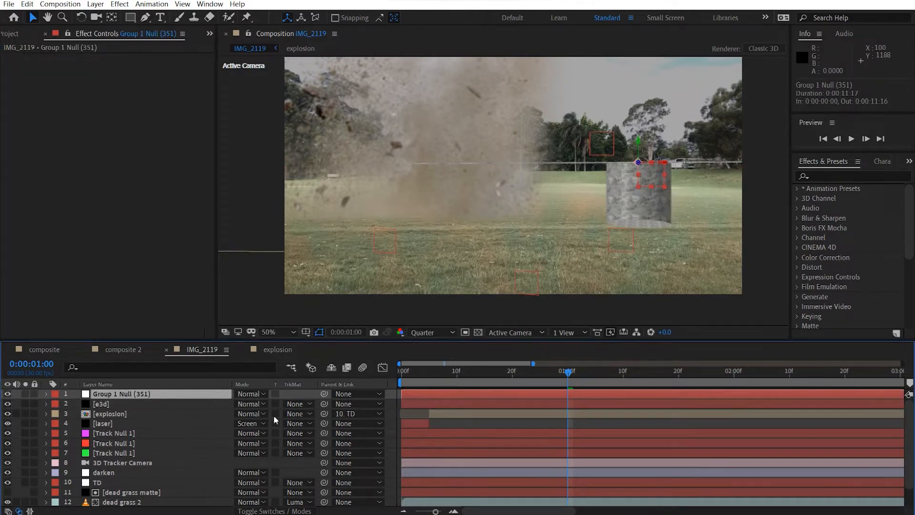
key("p")
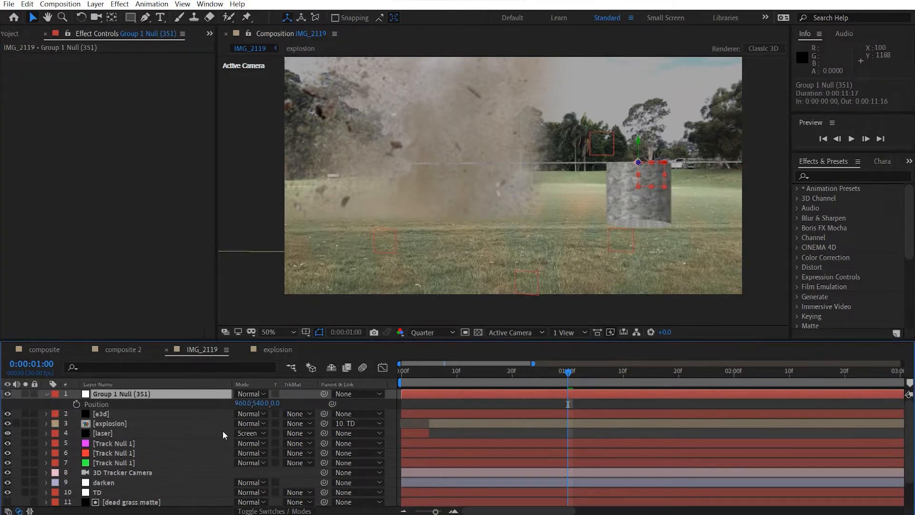
key("shift+r")
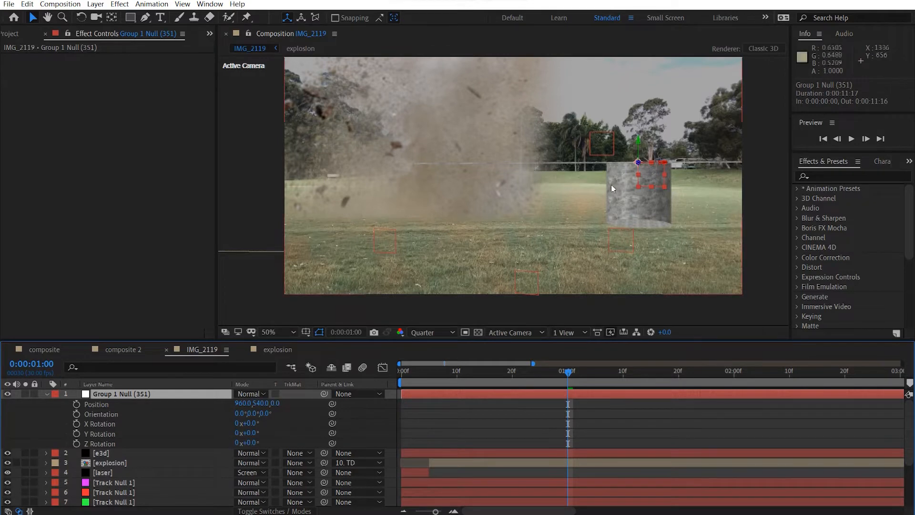
left_click_drag(663, 162, 466, 211)
key("w")
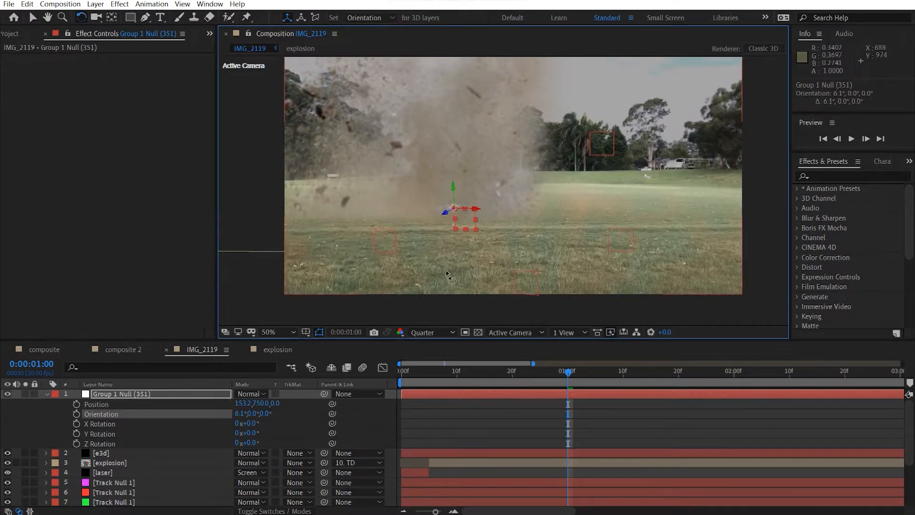
Scale the Group 1 null to 500% on all axes
key("s")
left_click(270, 404)
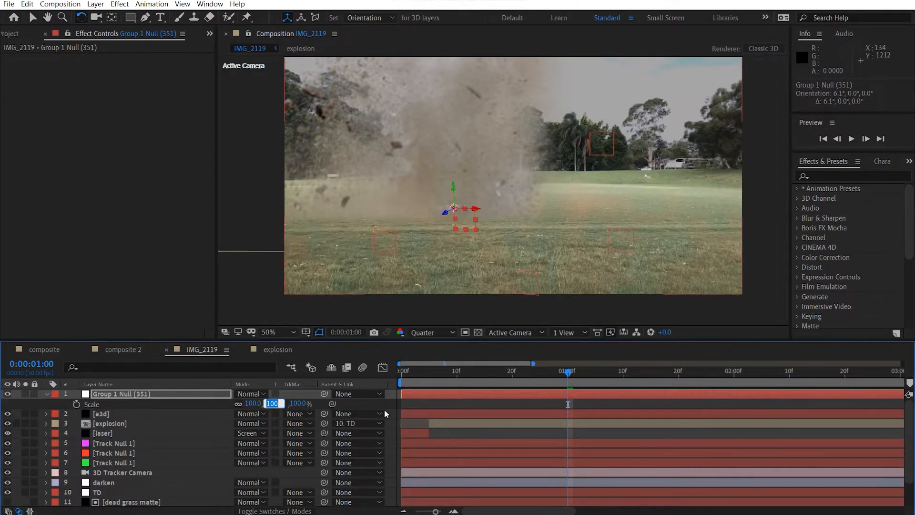
type("500")
key("Return")
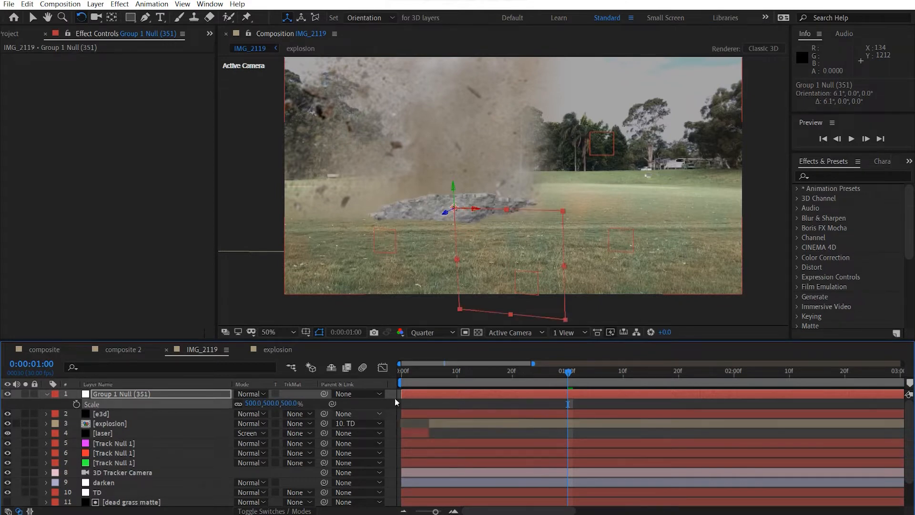
Set the composition preview resolution to Third and move the e3d layer beneath the explosion layer
key("period")
left_click_drag(466, 220, 522, 214)
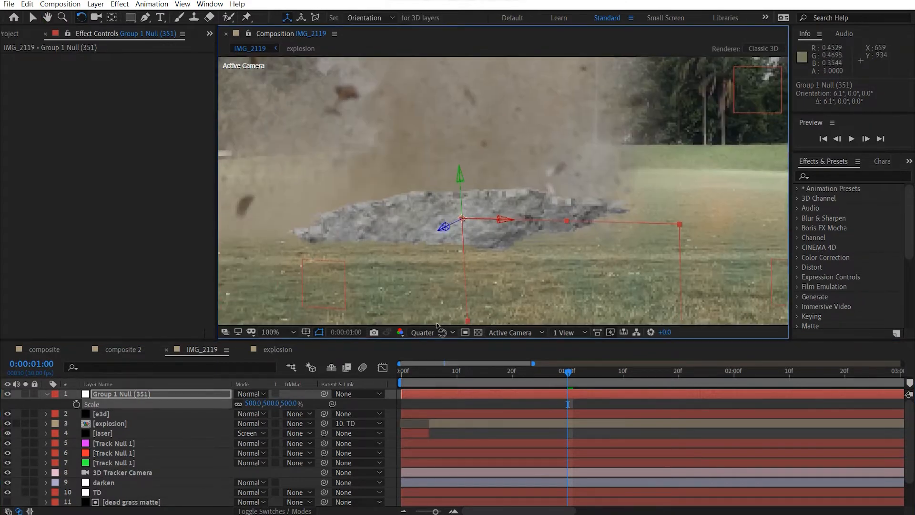
left_click(433, 332)
left_click(434, 323)
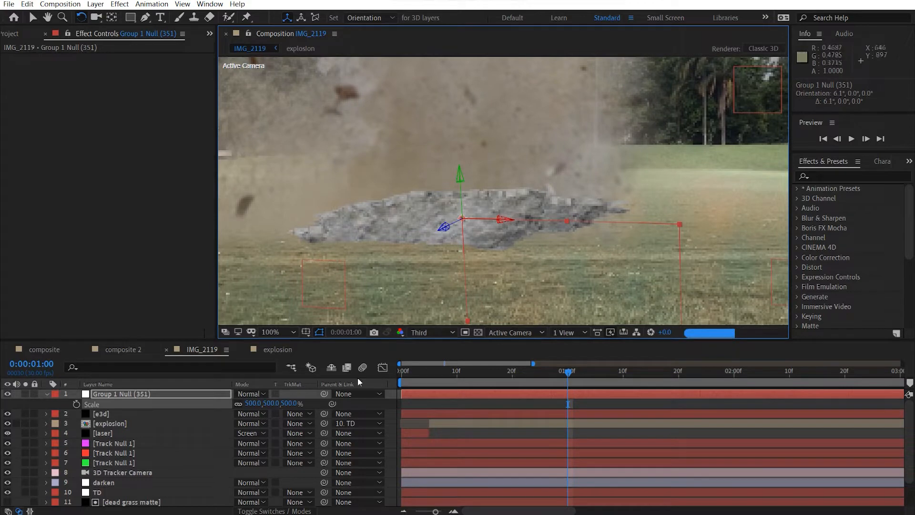
left_click_drag(113, 420, 173, 431)
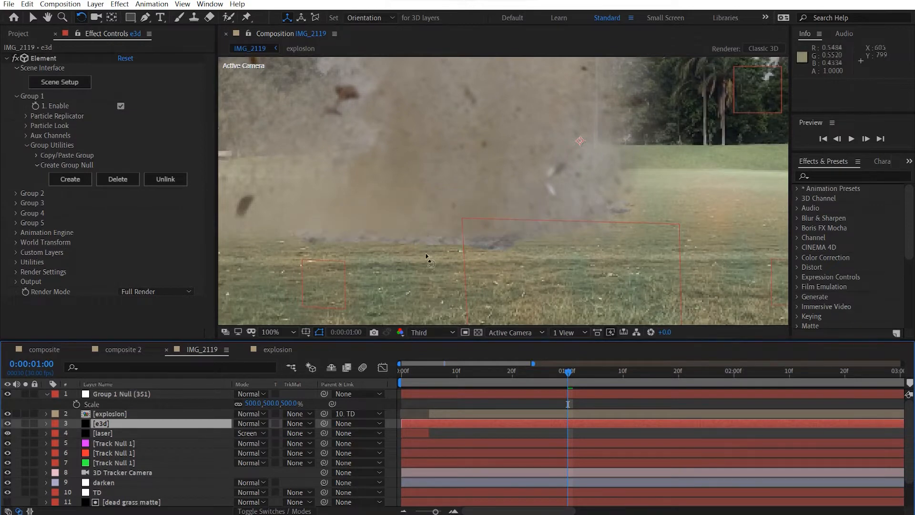
Move the e3d layer above the explosion layer and tilt the Group 1 null's X orientation to about 359.1°
left_click_drag(110, 429, 109, 431)
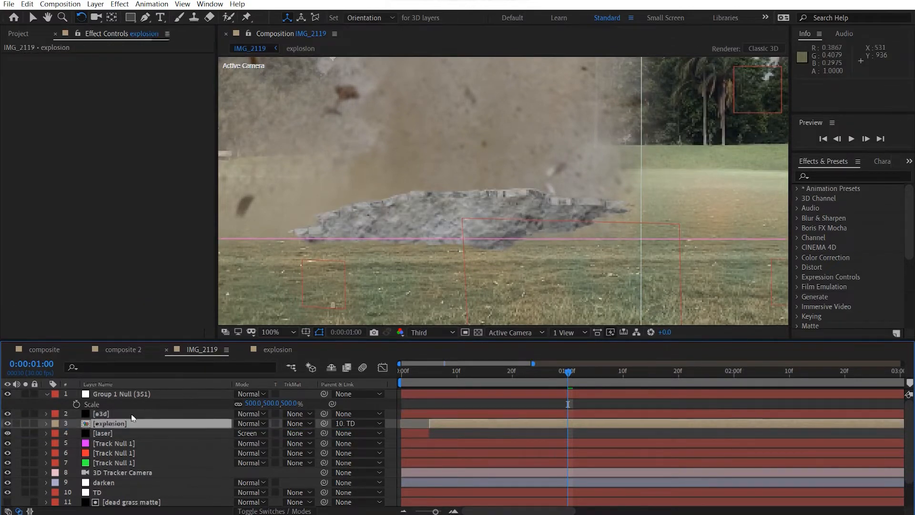
left_click(149, 394)
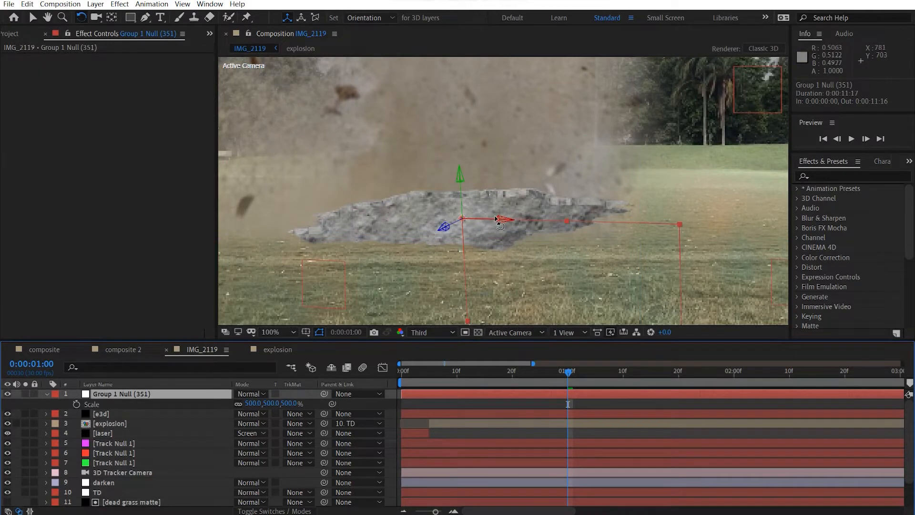
left_click_drag(504, 219, 504, 217)
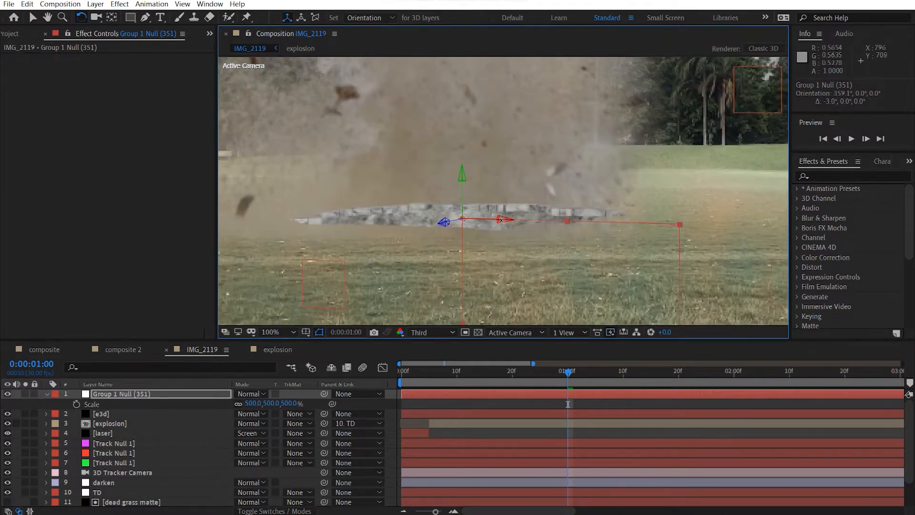
Reposition the Group 1 null at the explosion's base to about 41.2, 777, -0.4
key("v")
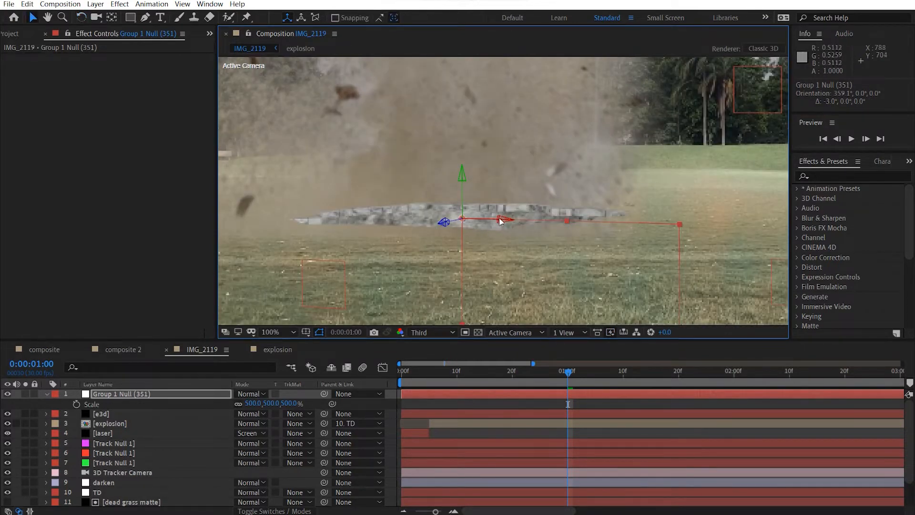
left_click_drag(481, 220, 415, 203)
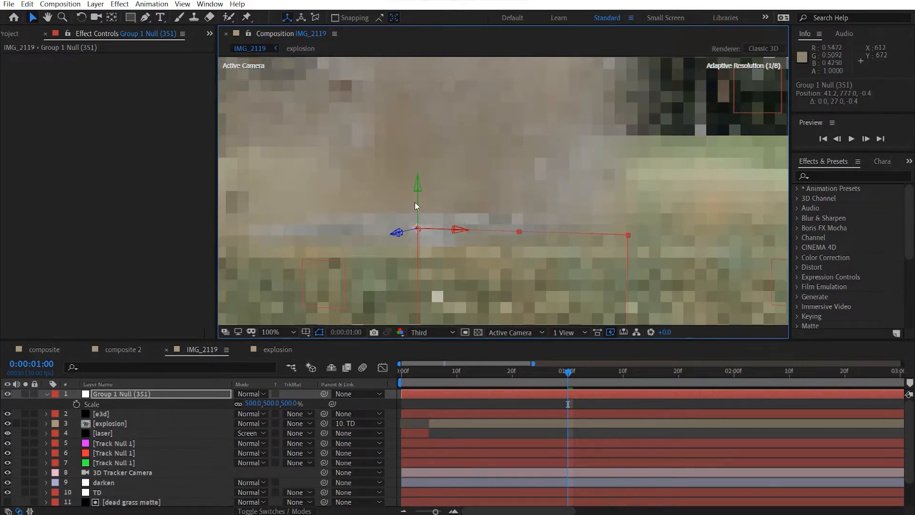
key("comma")
scroll(497, 227, "up", 4)
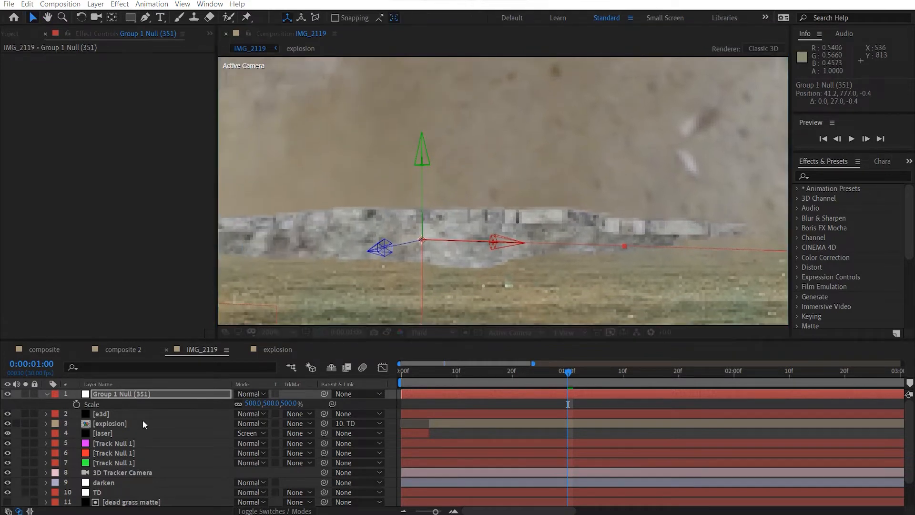
Add a point light named Point Light 1 with 100% intensity and no falloff
key("ctrl+alt+shift+l")
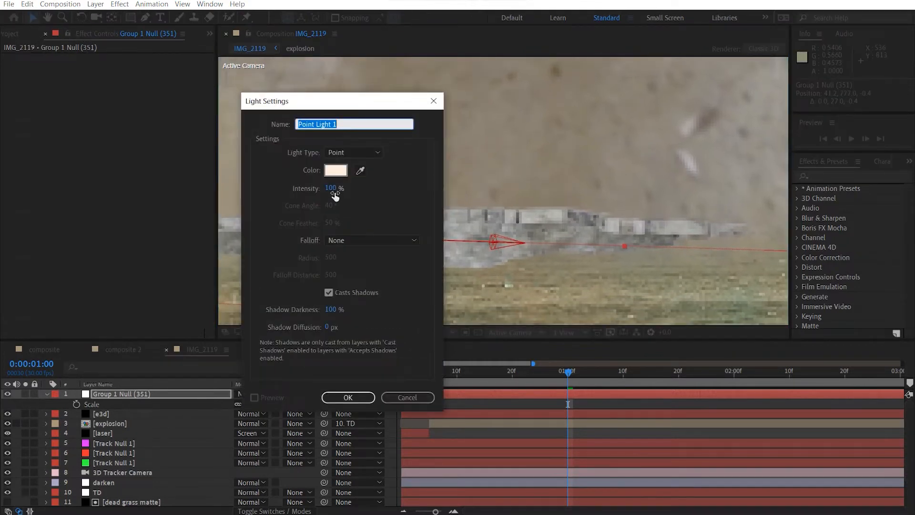
left_click(348, 397)
scroll(493, 255, "down", 4)
scroll(494, 256, "up", 1)
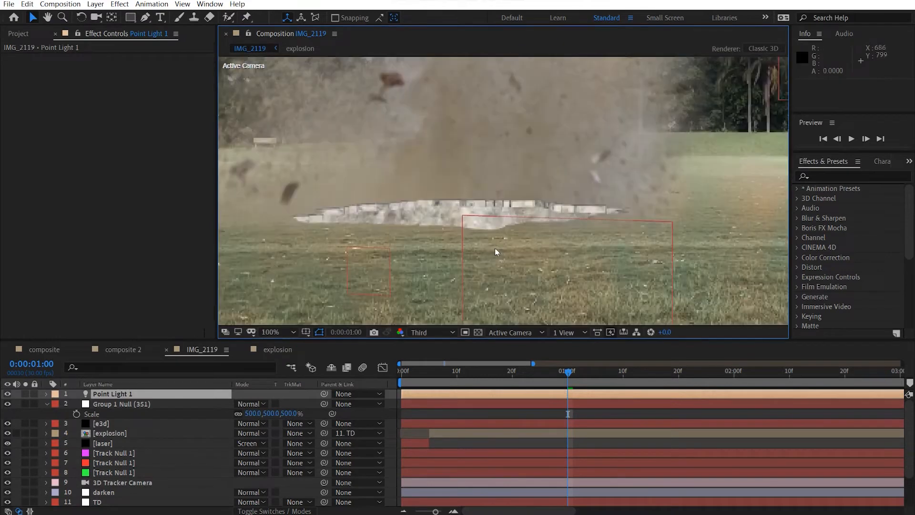
scroll(494, 247, "down", 1)
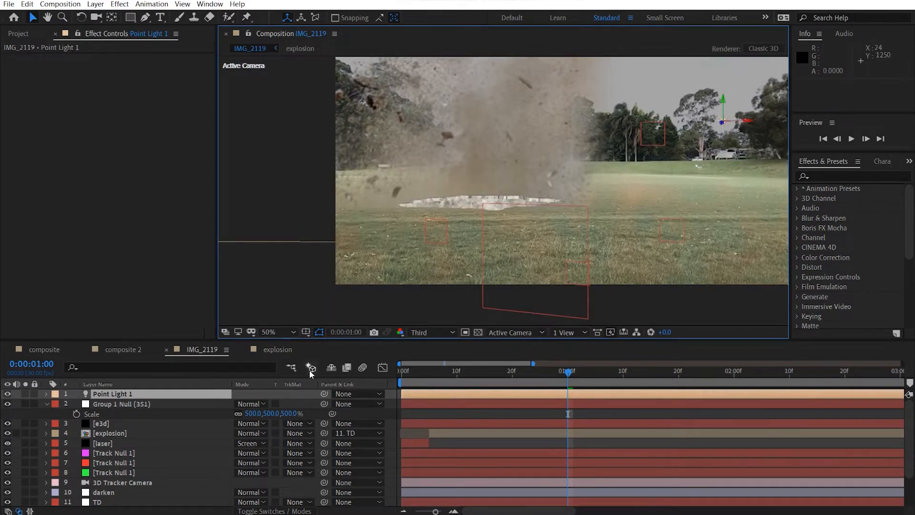
Set Point Light 1's intensity to 50% and move it along X to about 626
key("t")
left_click(238, 414)
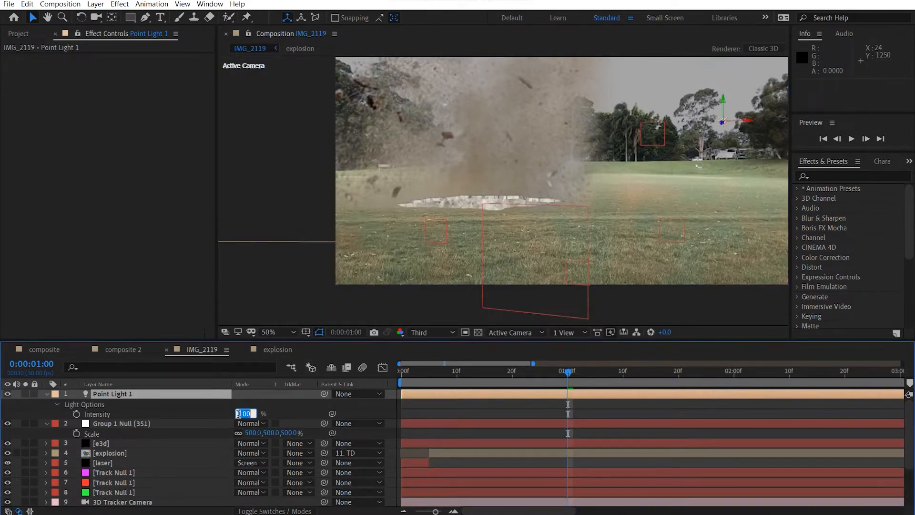
key("Return")
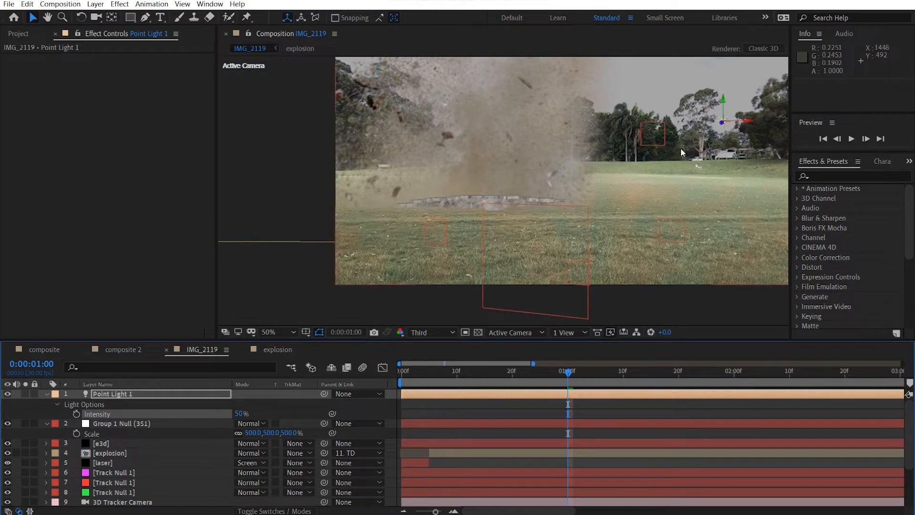
left_click_drag(748, 121, 635, 133)
scroll(587, 186, "up", 4)
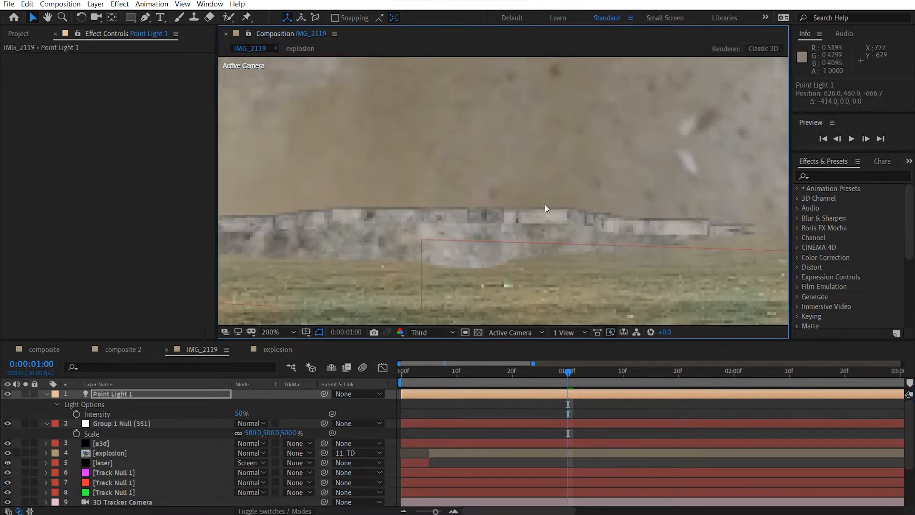
Enable Shadows in the Element effect's render settings on the e3d layer
left_click(105, 443)
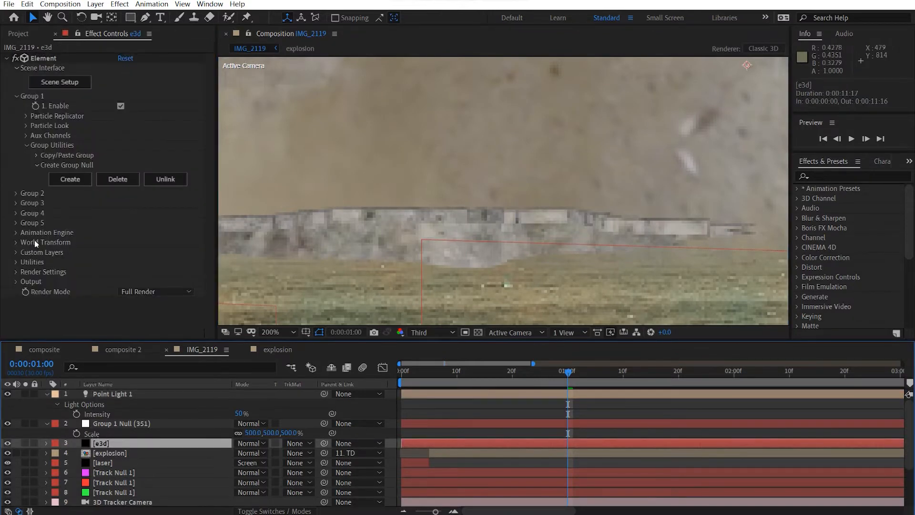
left_click(18, 271)
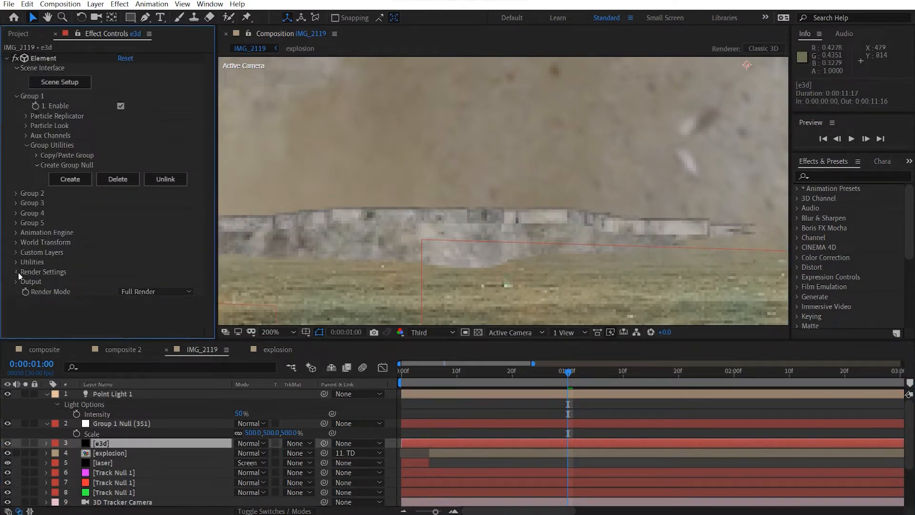
scroll(102, 260, "down", 5)
left_click(26, 206)
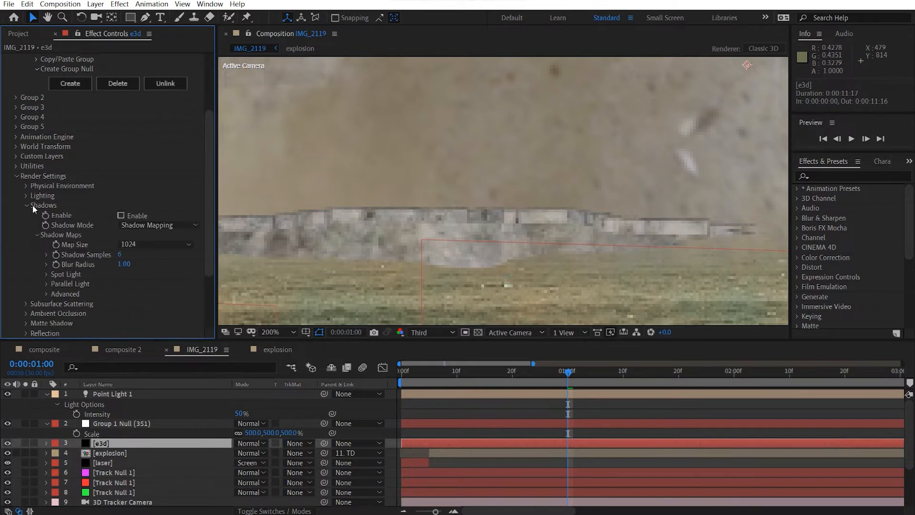
left_click(121, 215)
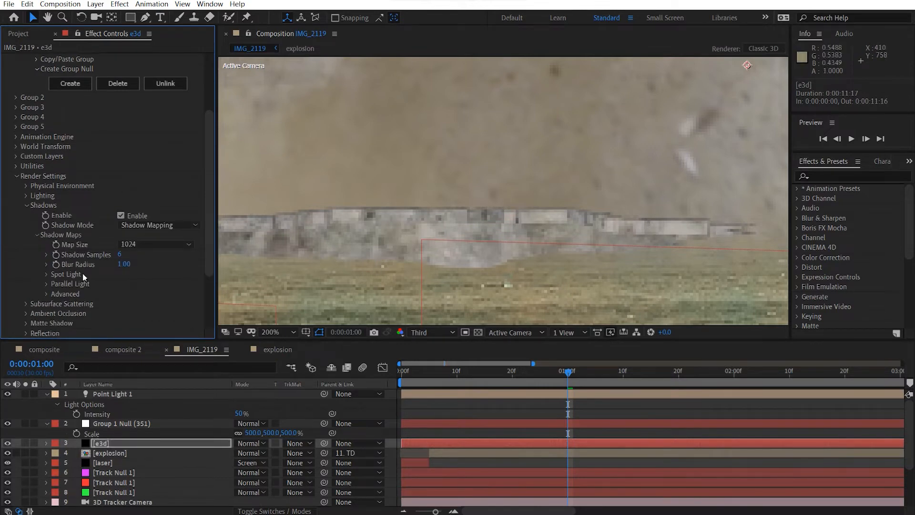
Enable ambient occlusion in the Element render settings and set its AO mode to Ray-Traced
left_click(26, 313)
scroll(28, 316, "down", 5)
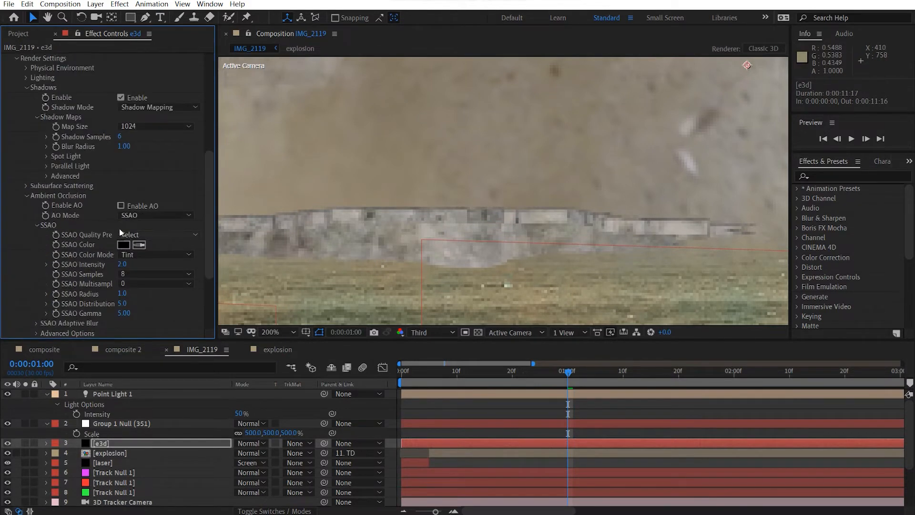
left_click(148, 213)
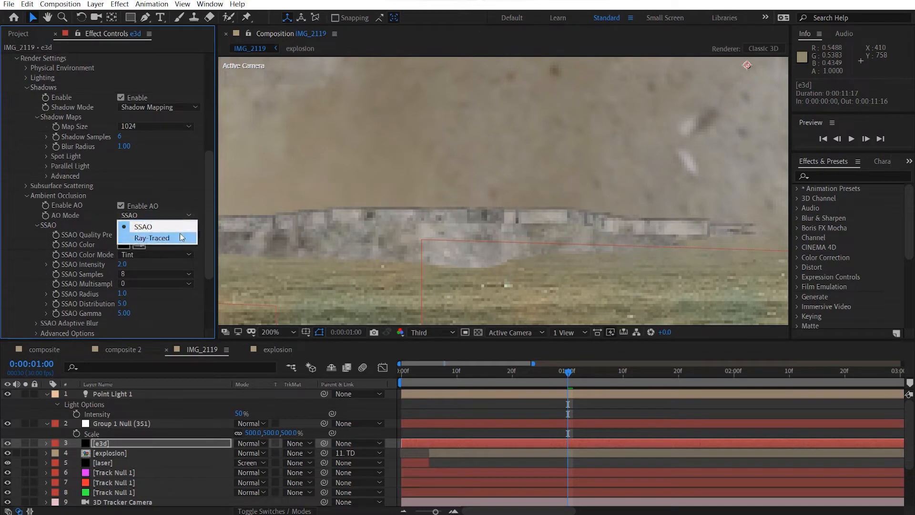
left_click(179, 237)
scroll(610, 202, "down", 1)
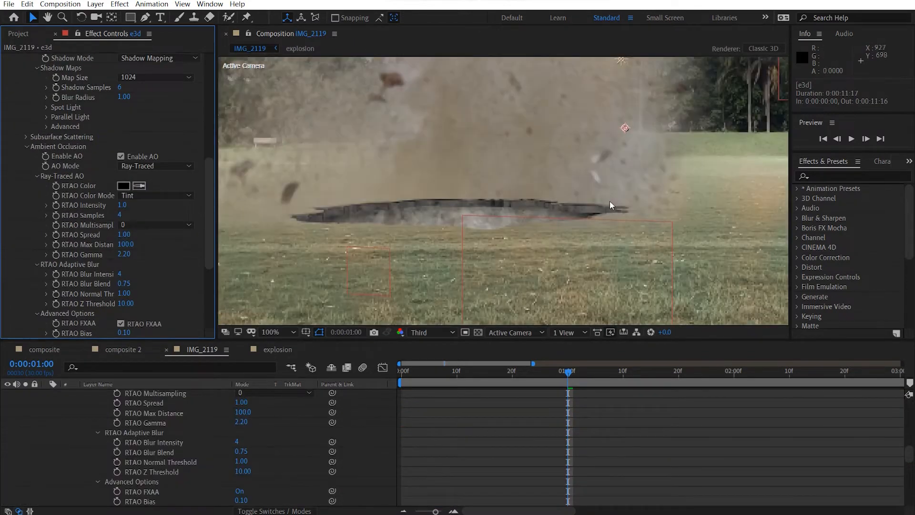
middle_click(447, 239)
scroll(448, 239, "up", 1)
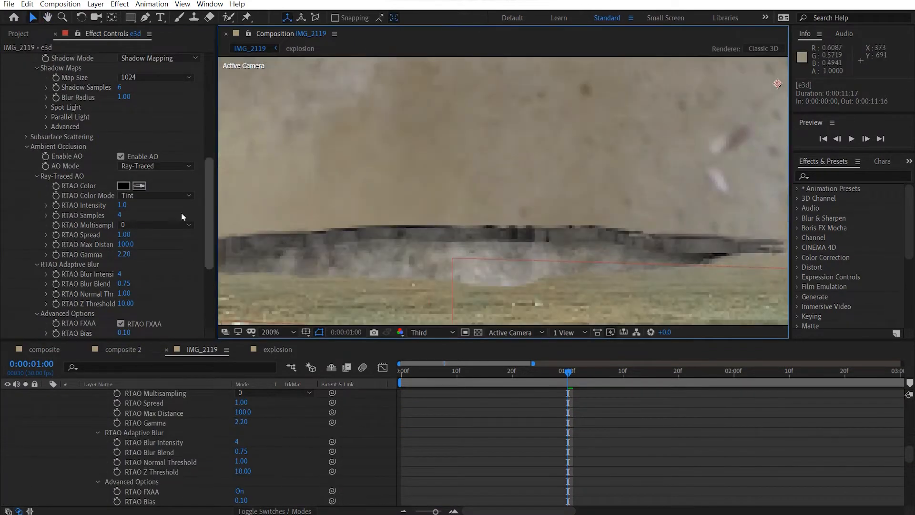
Move Point Light 1 along Z to about -1012.1
scroll(475, 230, "down", 2)
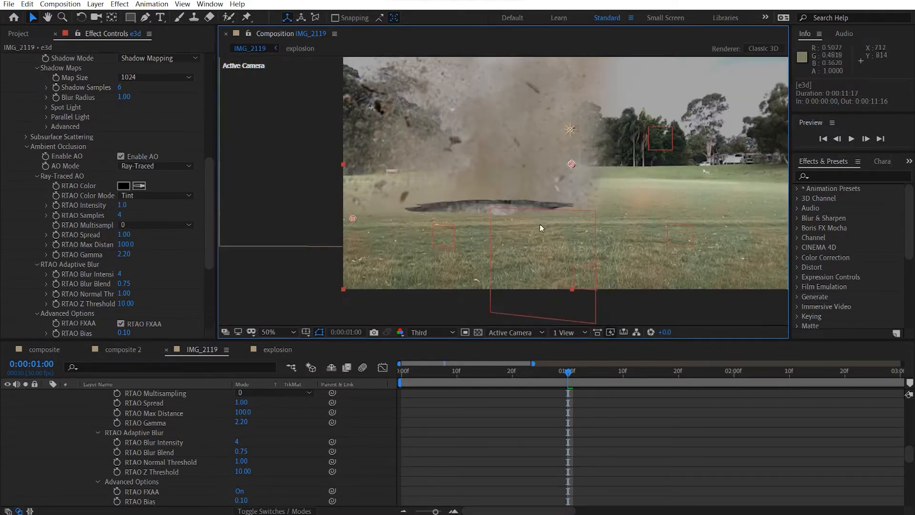
left_click(573, 130)
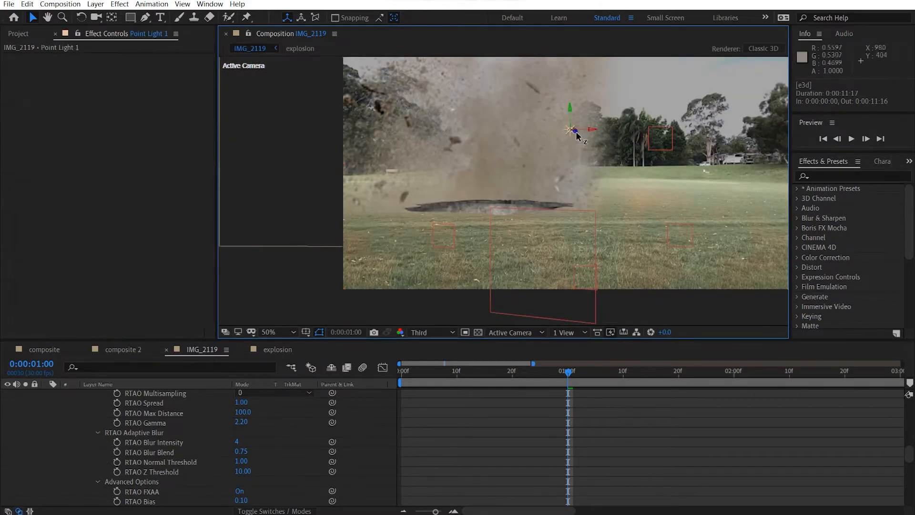
left_click_drag(576, 135, 494, 139)
scroll(528, 247, "up", 2)
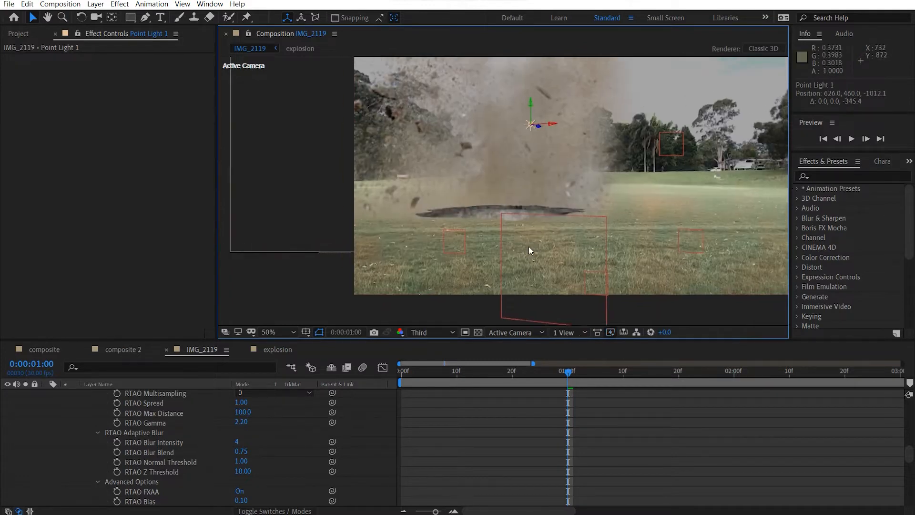
In the Top view, move Point Light 1 along Z to about 3.9, and return to the Active Camera view
left_click(521, 333)
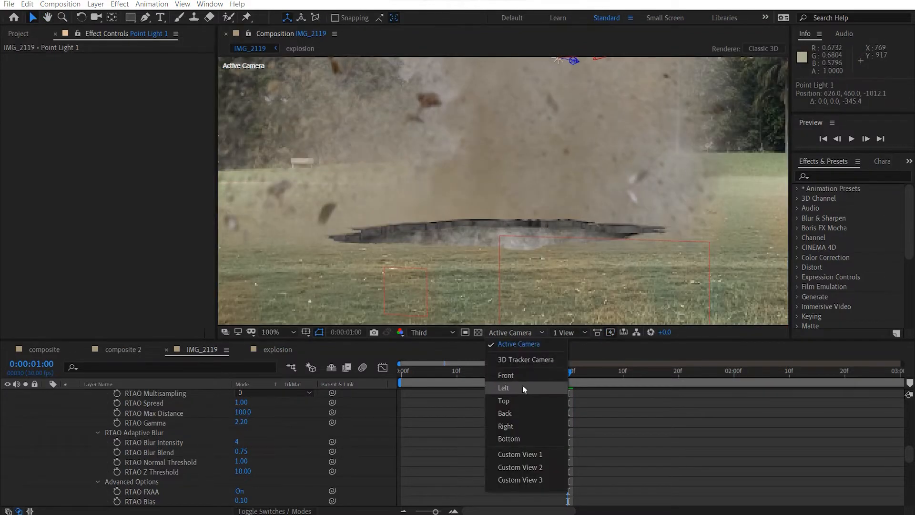
left_click(519, 399)
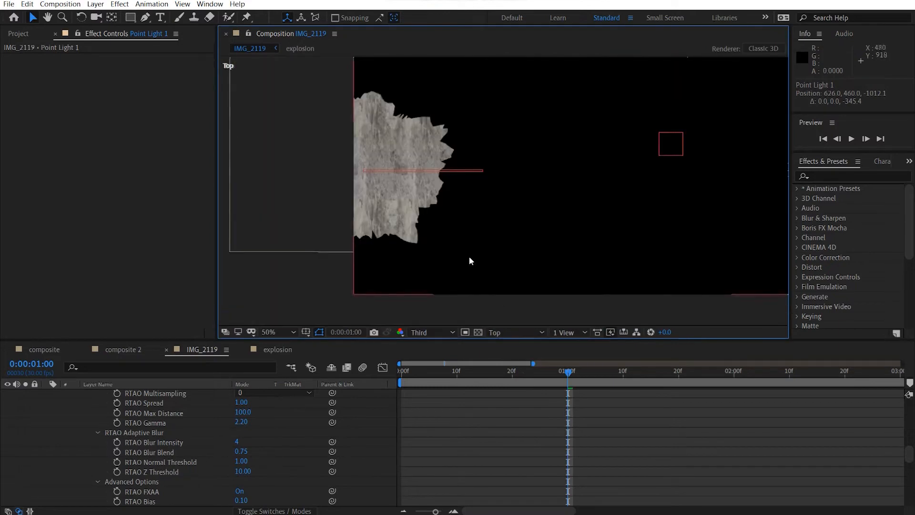
left_click_drag(505, 295, 504, 180)
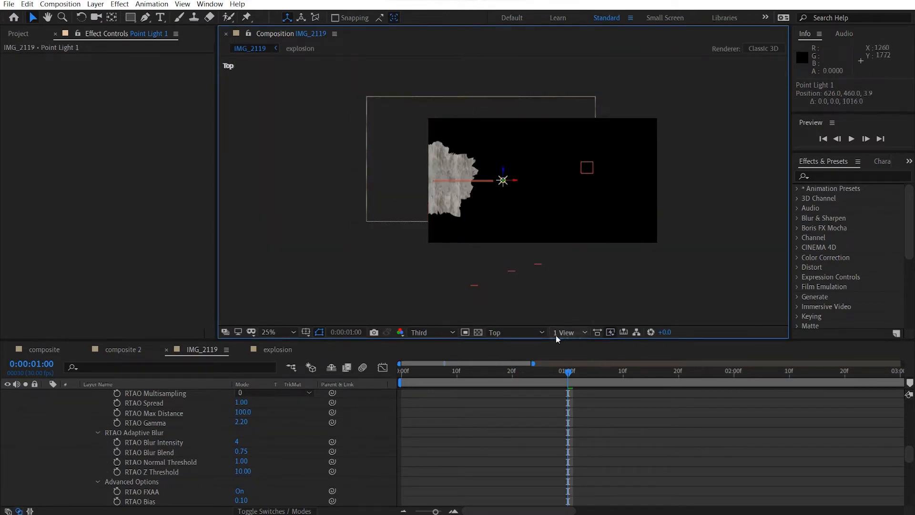
left_click(540, 332)
left_click(547, 344)
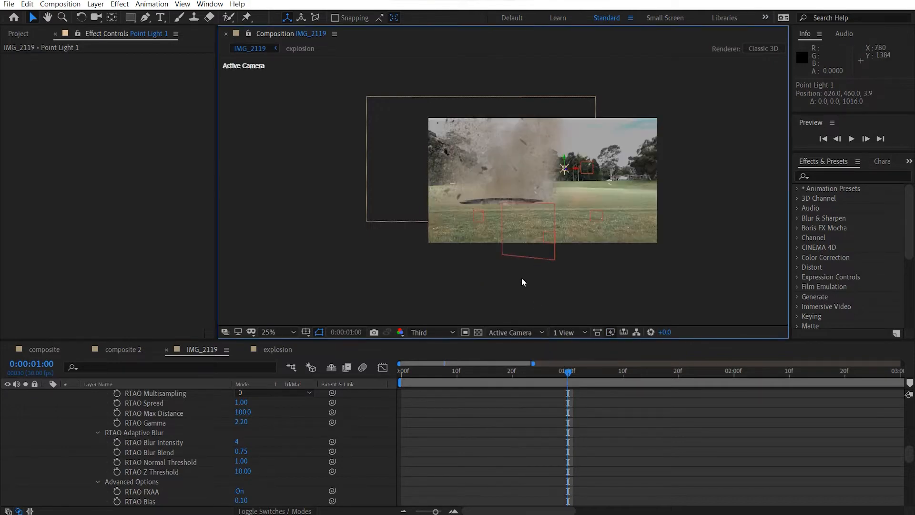
Place Point Light 1 just above the crater by moving it to about Y 623 and X 69
scroll(521, 277, "up", 1)
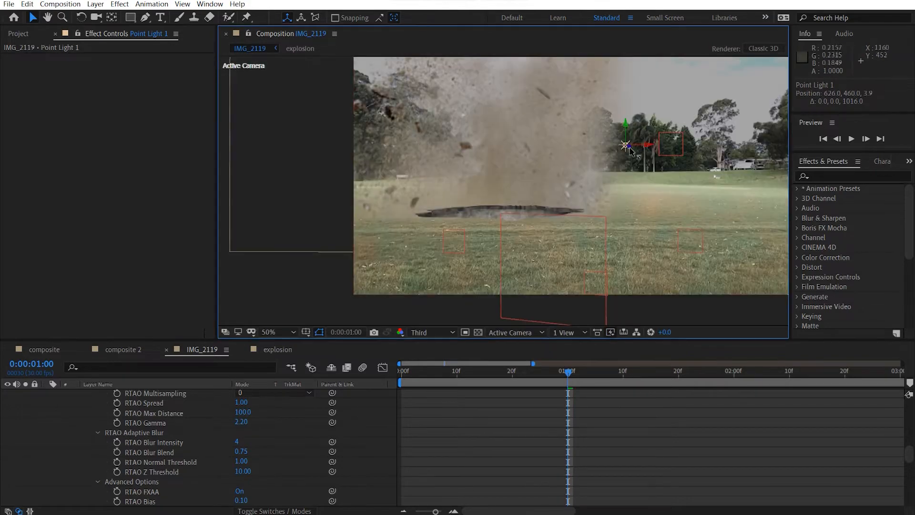
left_click_drag(625, 135, 647, 46)
scroll(547, 183, "up", 1)
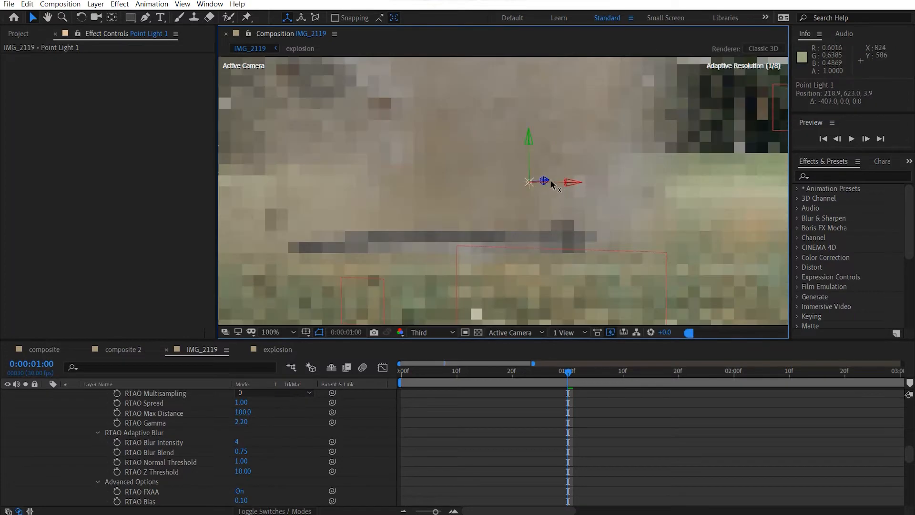
left_click_drag(548, 184, 485, 183)
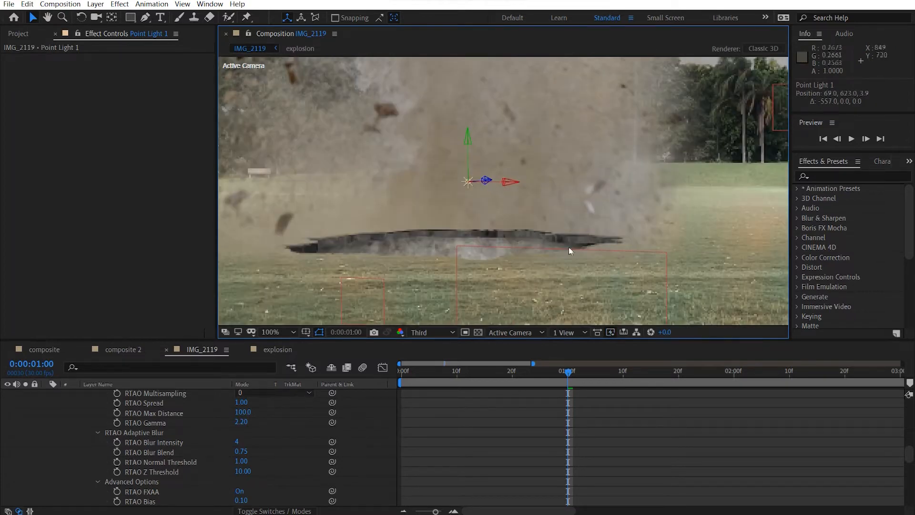
Apply the Curves effect to the e3d layer below the collapsed Element effect
left_click(659, 258)
scroll(222, 431, "up", 10)
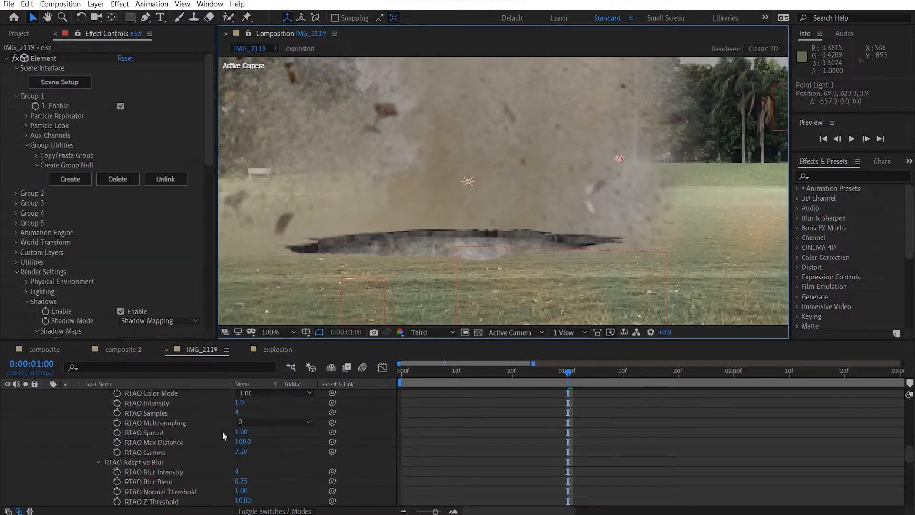
scroll(112, 285, "down", 15)
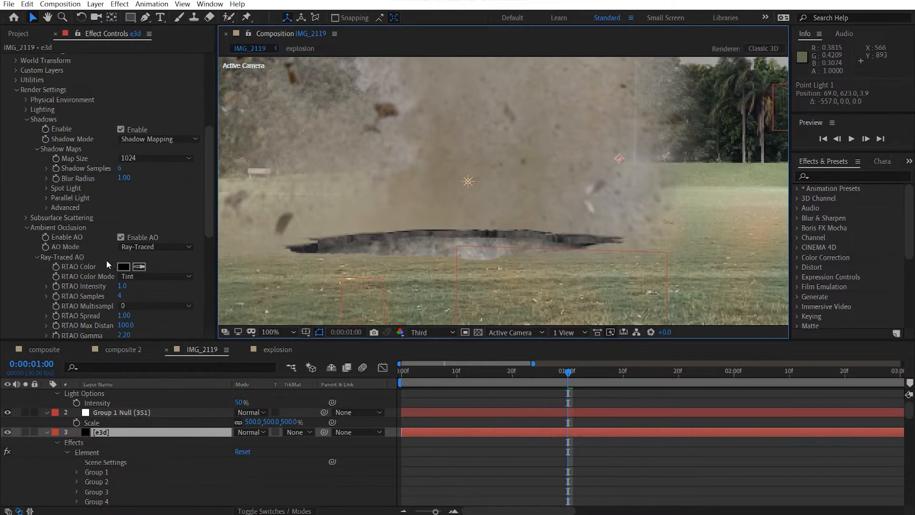
scroll(72, 266, "up", 15)
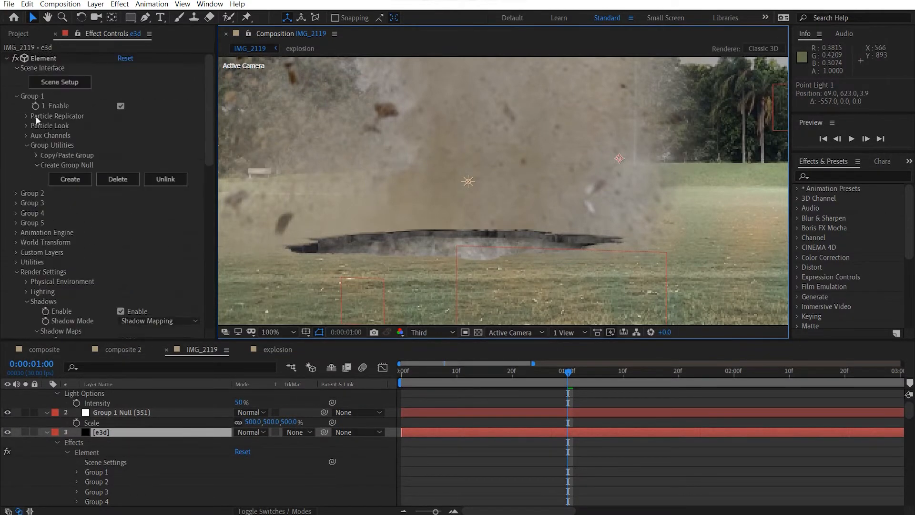
left_click(7, 58)
key("ctrl+space")
type("curves")
key("Return")
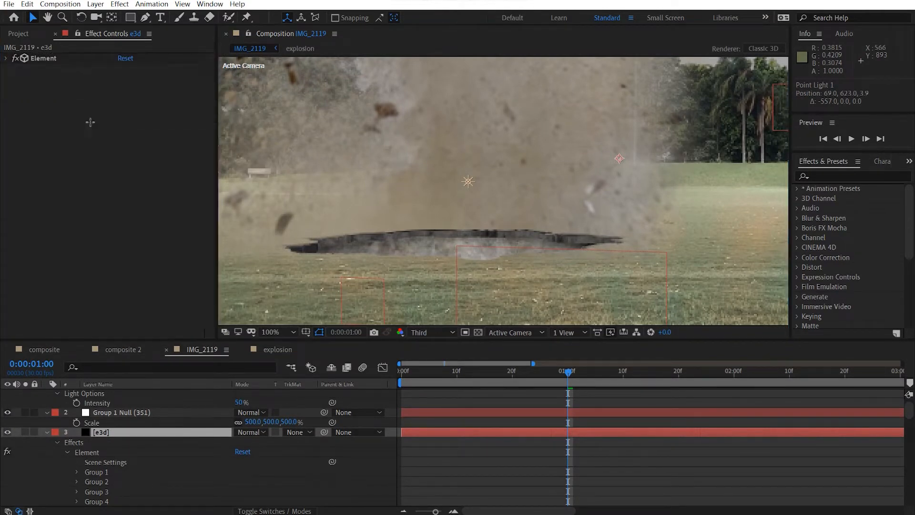
Shape the crater's RGB curve with a shadow point near the diagonal and a slightly raised highlight point
left_click_drag(90, 213, 75, 229)
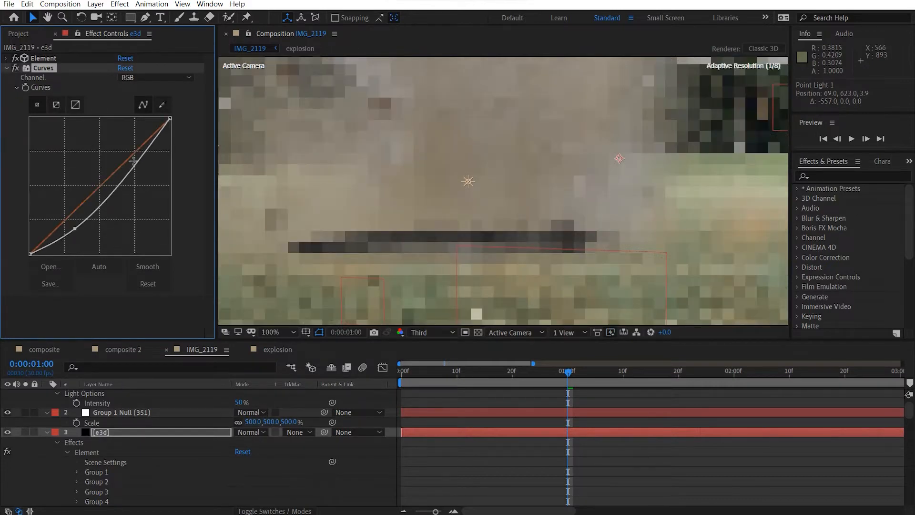
mouse_move(133, 161)
left_mouse_down()
mouse_move(144, 153)
mouse_move(138, 149)
left_mouse_up()
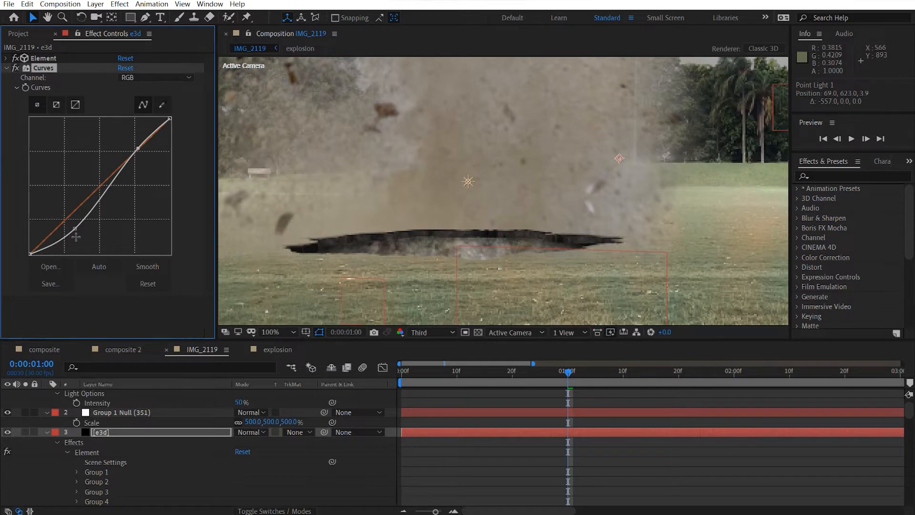
left_click_drag(75, 237, 59, 222)
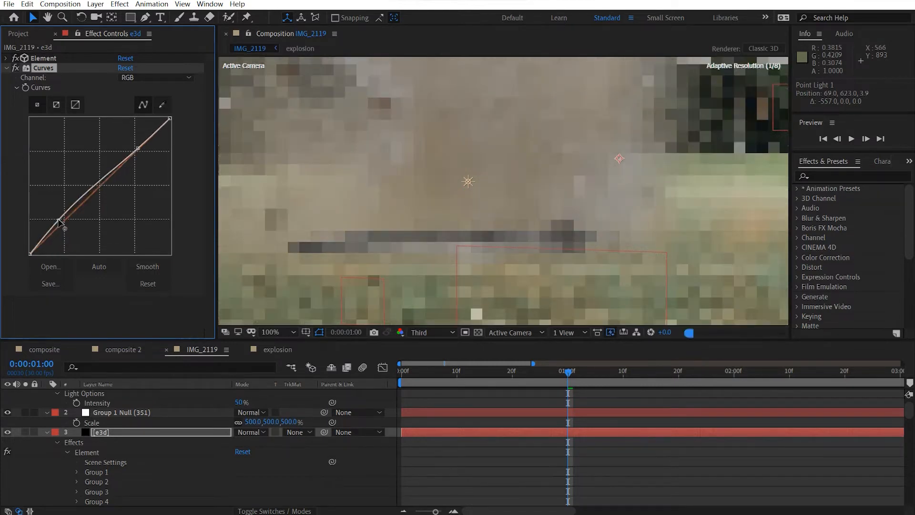
Raise the Red channel's midtones very slightly in the e3d layer's Curves effect
left_click(154, 77)
left_click(129, 98)
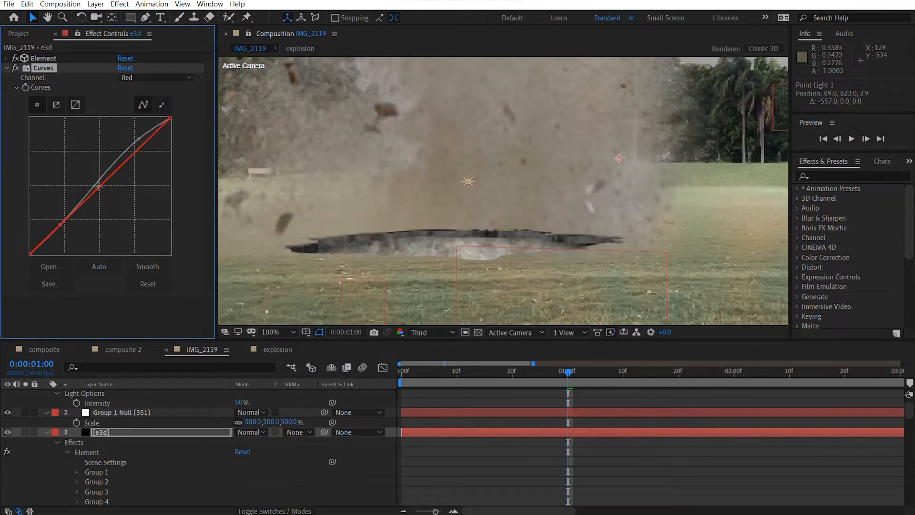
left_click_drag(97, 186, 97, 186)
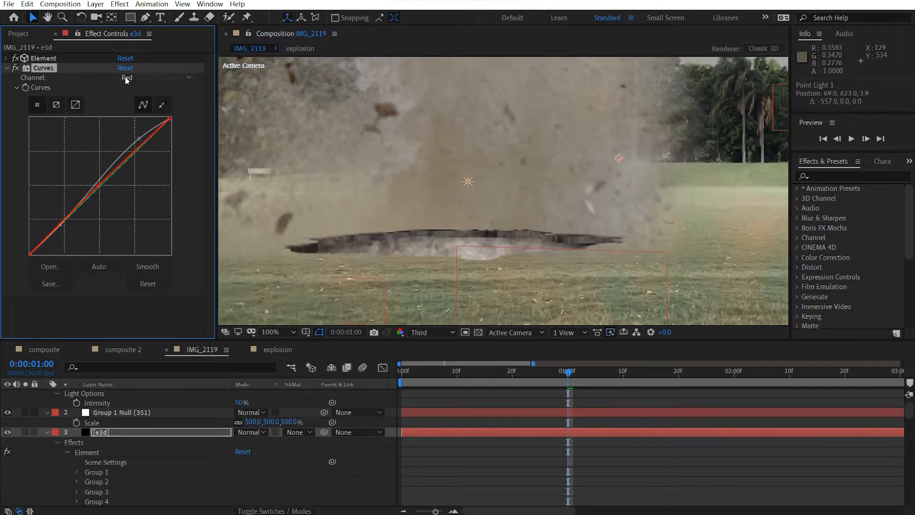
left_click(125, 67)
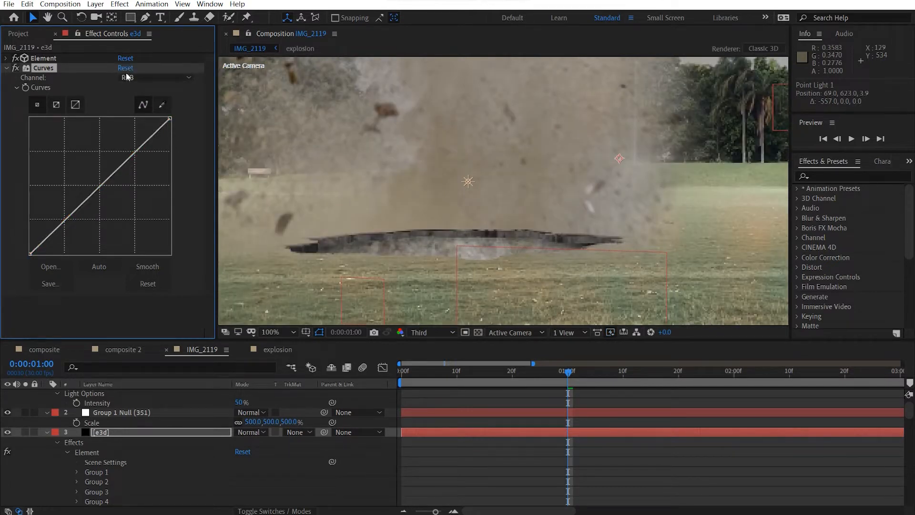
key("ctrl+z")
Lower the Blue channel's midtones slightly in the e3d layer's Curves effect to warm the crater
left_click(158, 77)
left_click(143, 123)
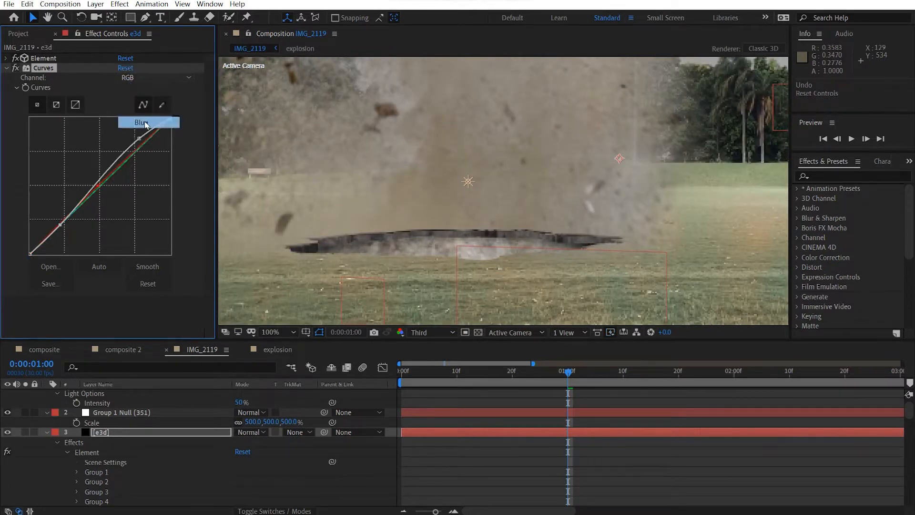
left_click_drag(97, 199, 99, 193)
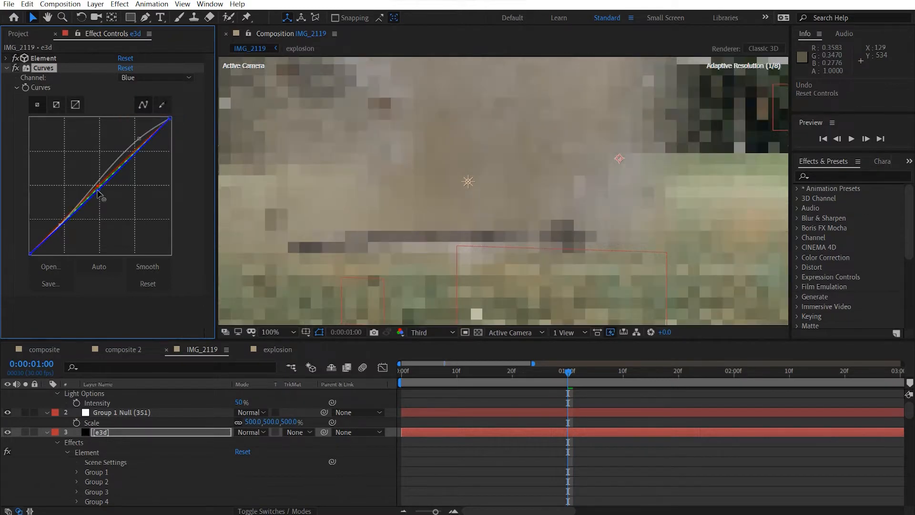
Set the preview resolution to Full and examine the crater's edges and texture up close
left_click(450, 332)
left_click(422, 370)
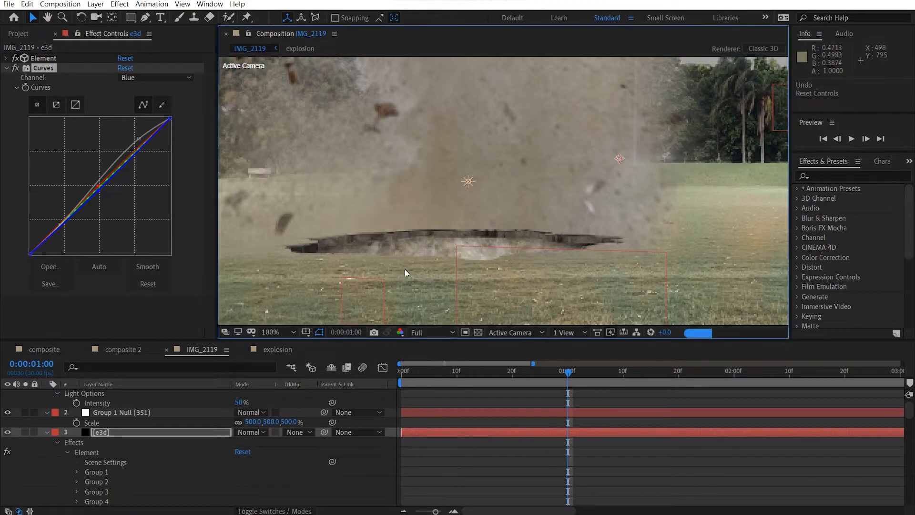
scroll(431, 230, "up", 2)
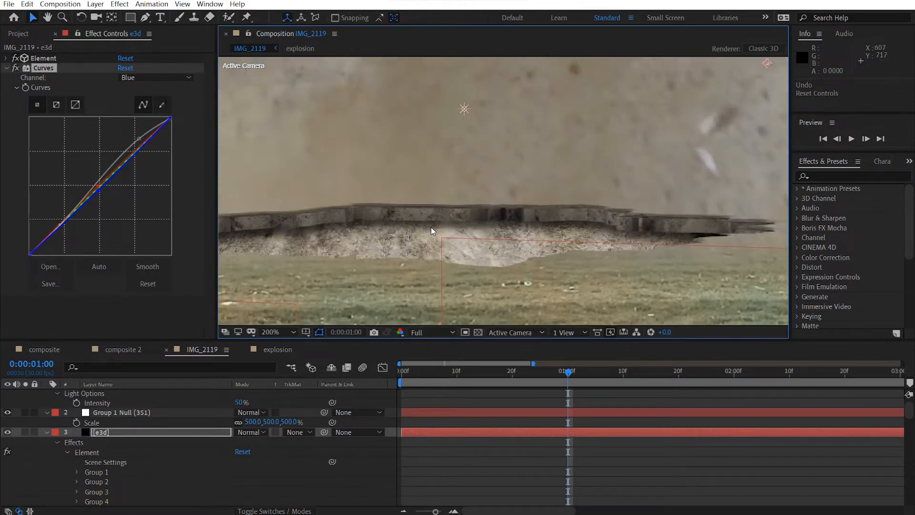
scroll(430, 226, "down", 2)
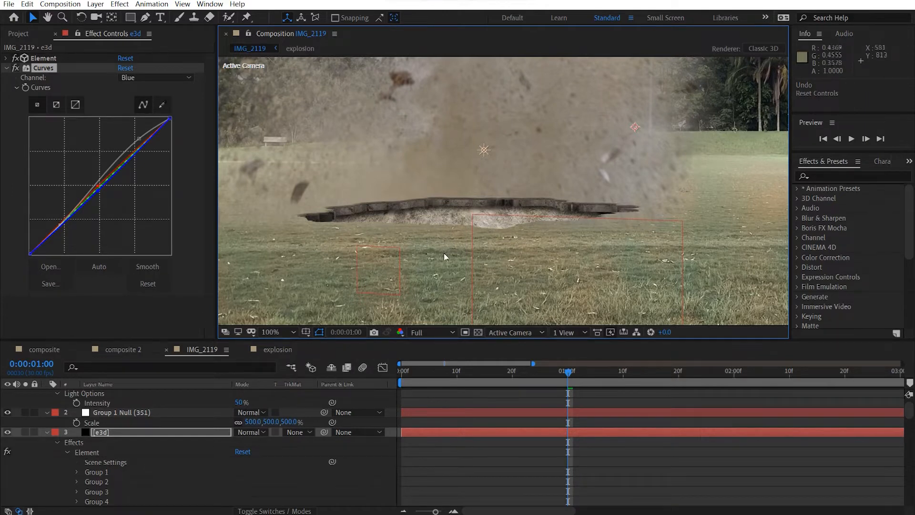
Change the color of Point Light 1 to a very pale cyan, F2FFFF
scroll(122, 432, "up", 1)
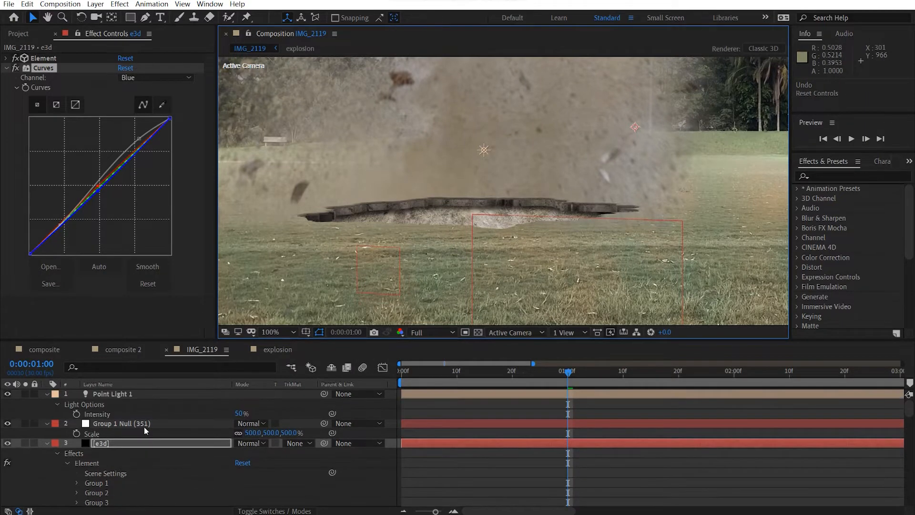
left_click(148, 395)
left_click(242, 413)
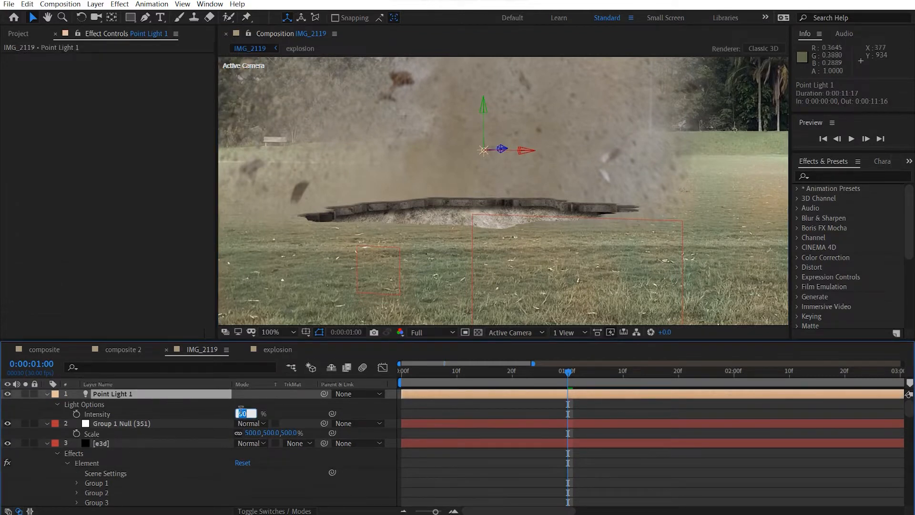
key("Return")
double_click(171, 394)
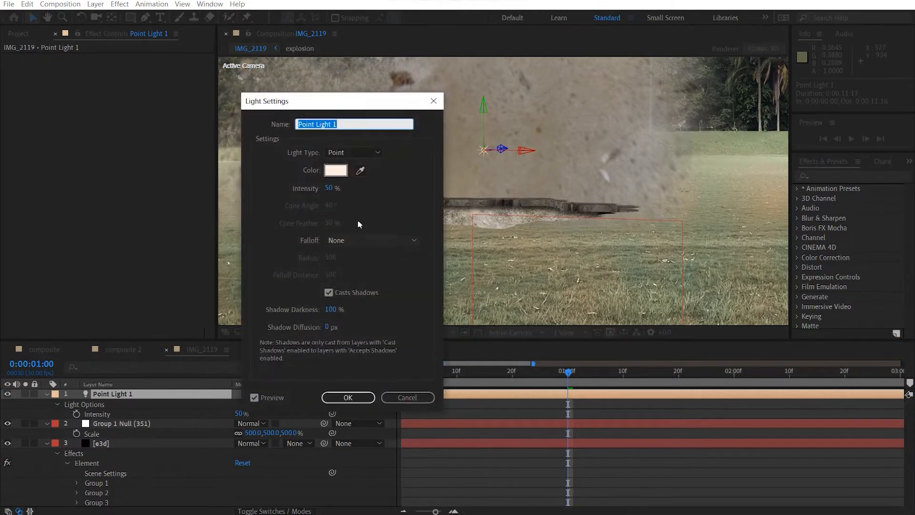
left_click(333, 168)
left_click_drag(173, 107, 132, 100)
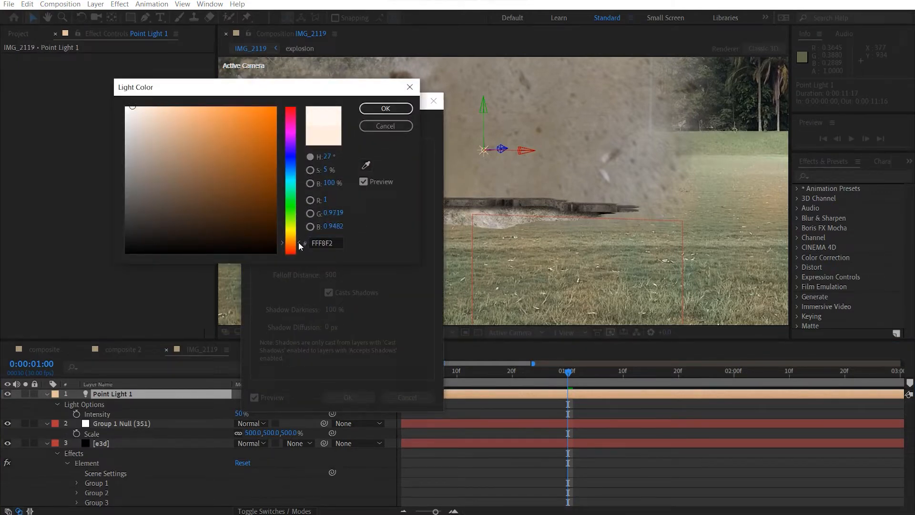
left_click_drag(300, 245, 299, 182)
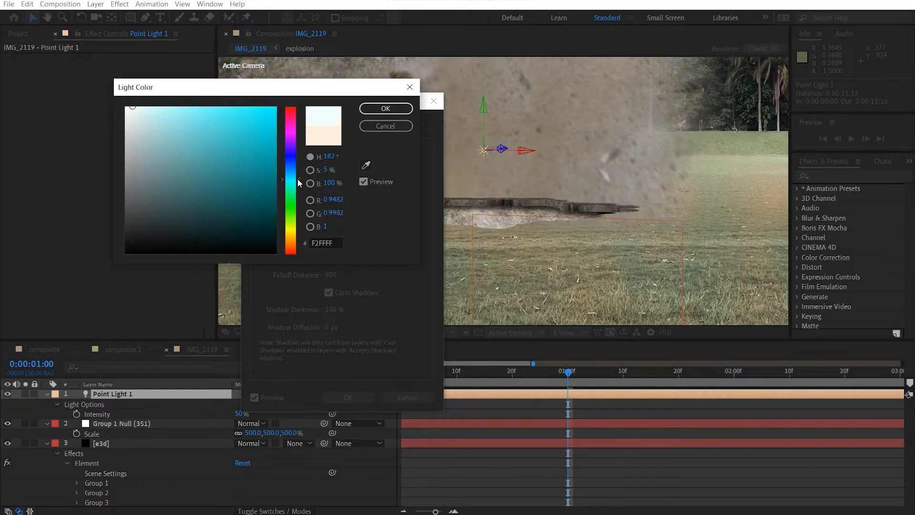
left_click(401, 109)
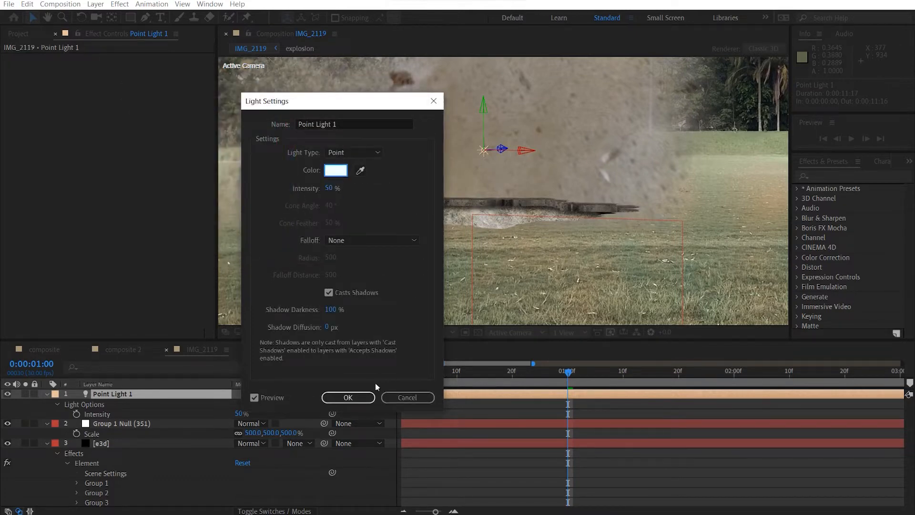
Lower the intensity of Point Light 1 to 42% and check the crater's look in the whole frame
left_click_drag(330, 189, 325, 188)
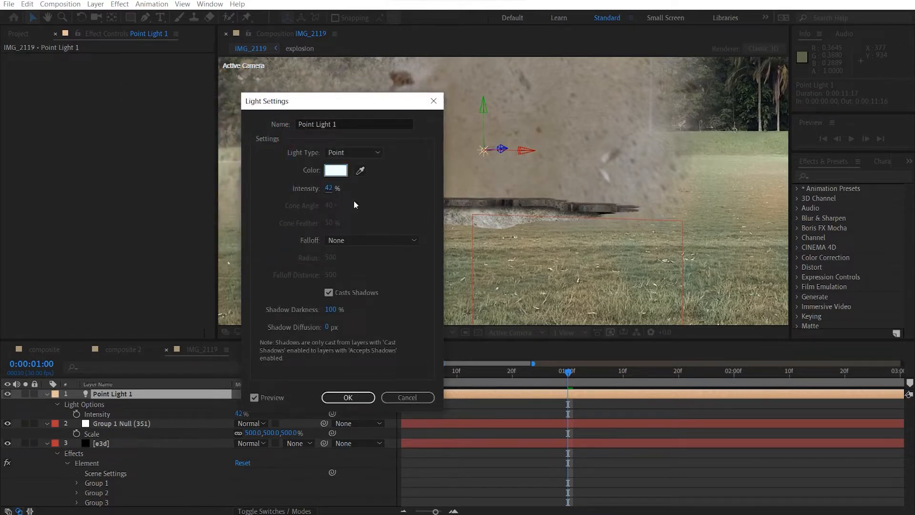
left_click(360, 397)
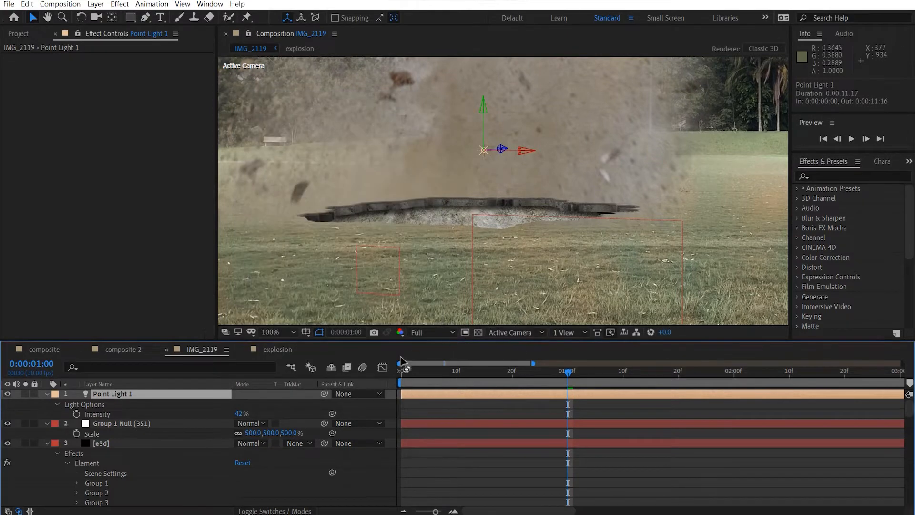
key("period")
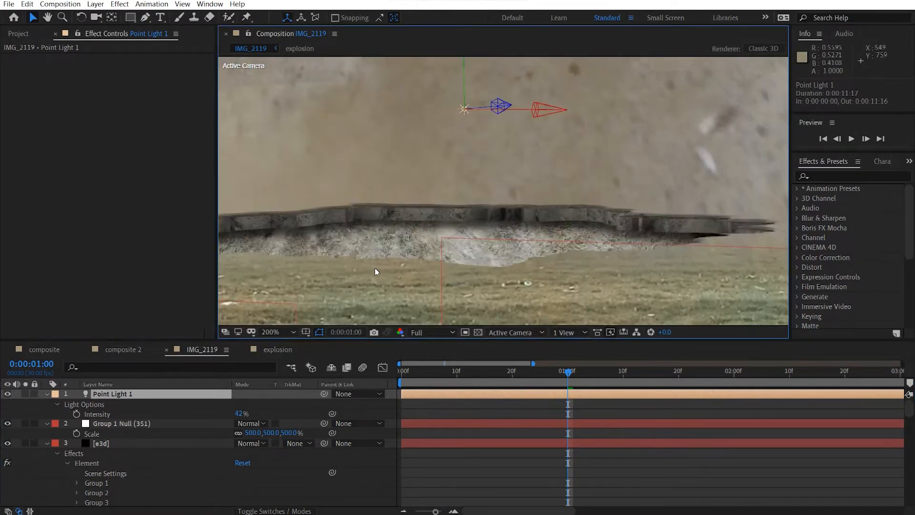
key("comma")
key("comma")
key("comma")
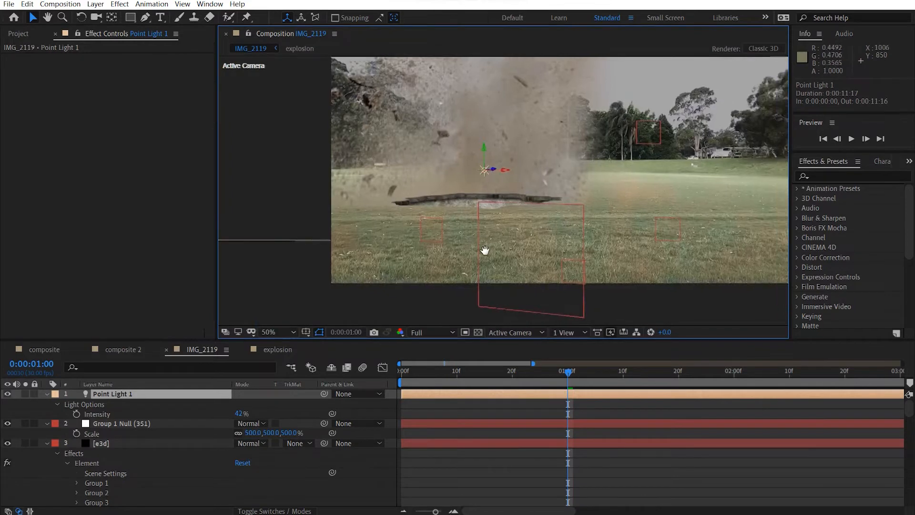
left_click(730, 230)
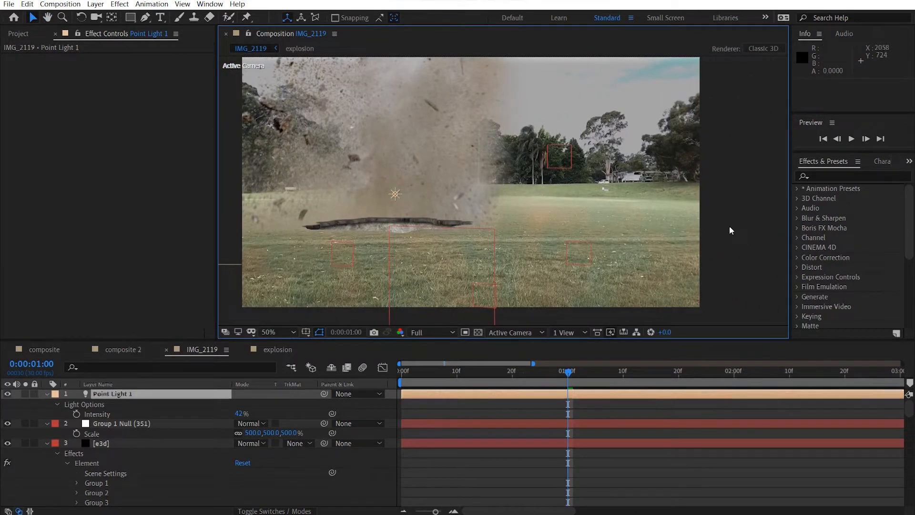
Collapse the properties of the light, null and e3d layers, and slide the e3d layer to start at 0:00:00:07
left_click(45, 394)
left_click(52, 404)
left_click(46, 404)
left_click(48, 415)
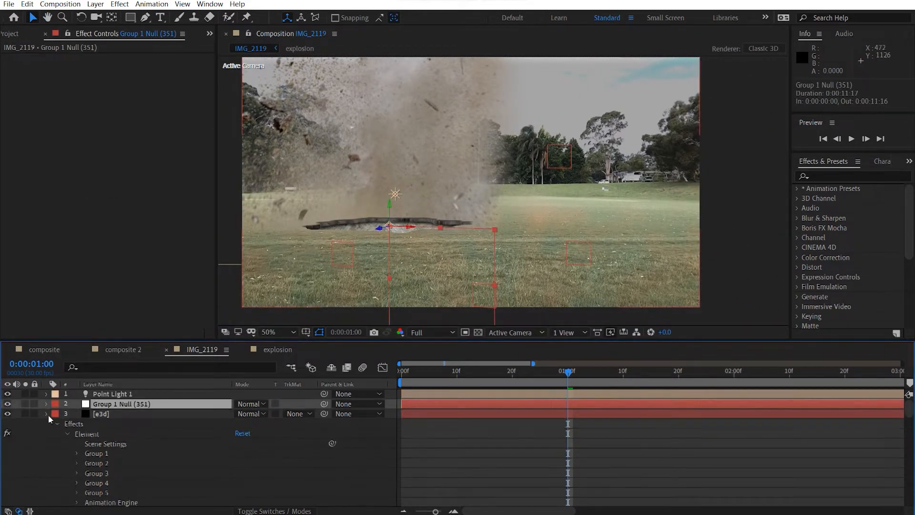
left_click(98, 413)
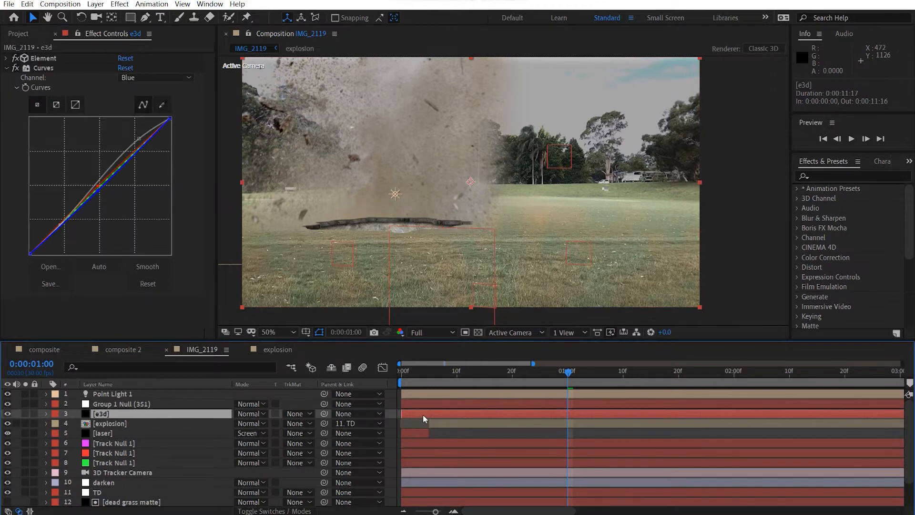
left_click_drag(423, 415, 458, 412)
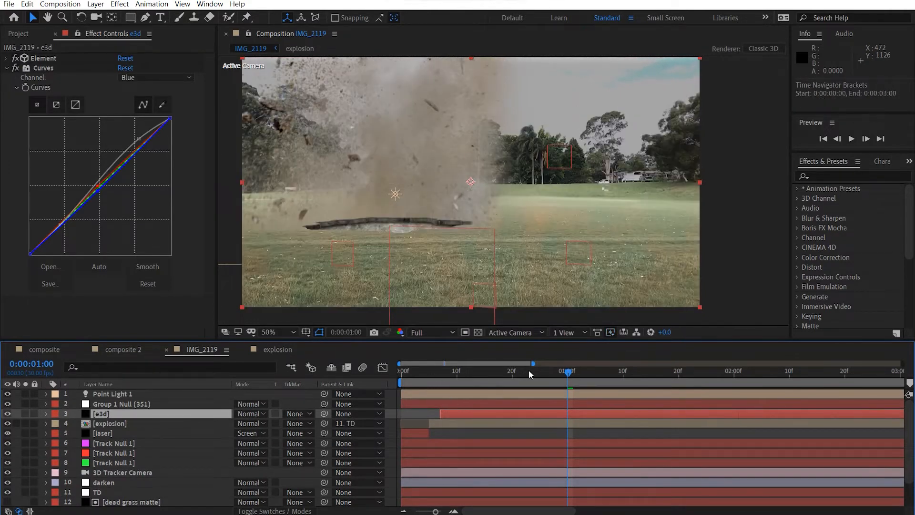
Set the preview resolution to Third and play the shot from 0:00:00:07 to check when the crater appears
left_click(439, 371)
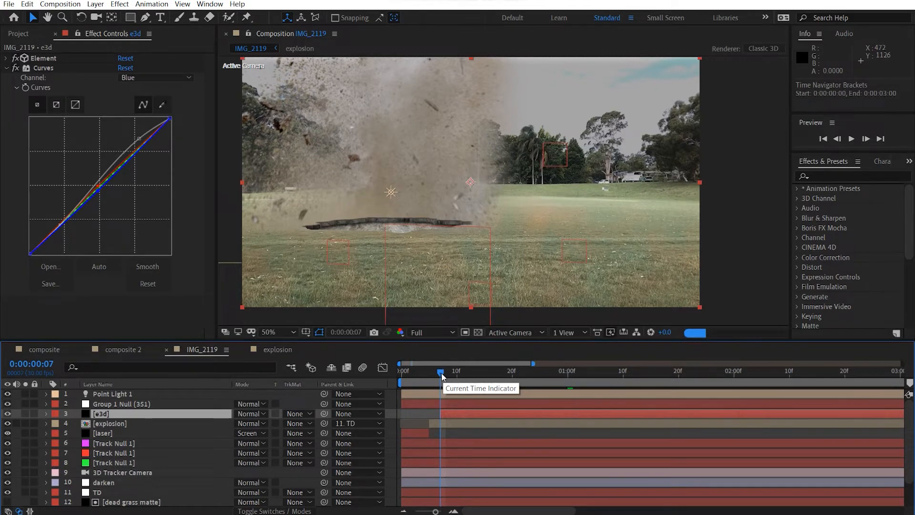
left_click(448, 333)
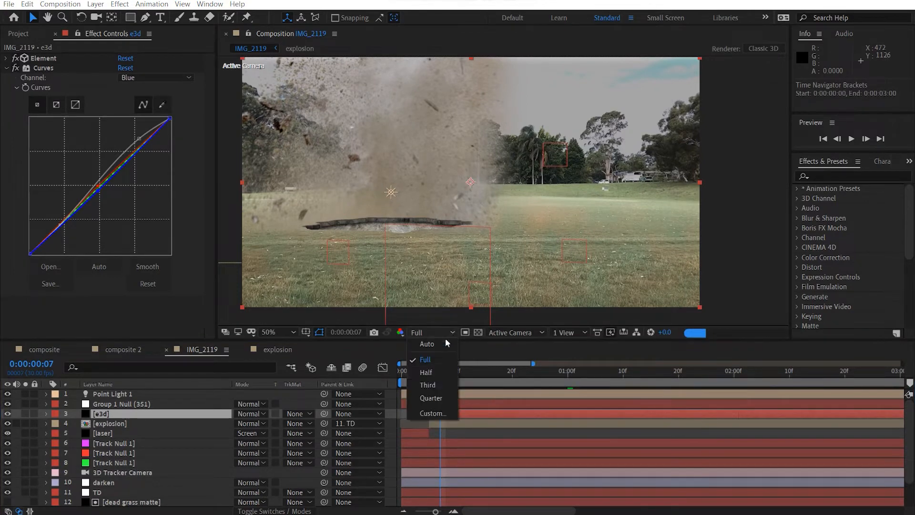
left_click(438, 385)
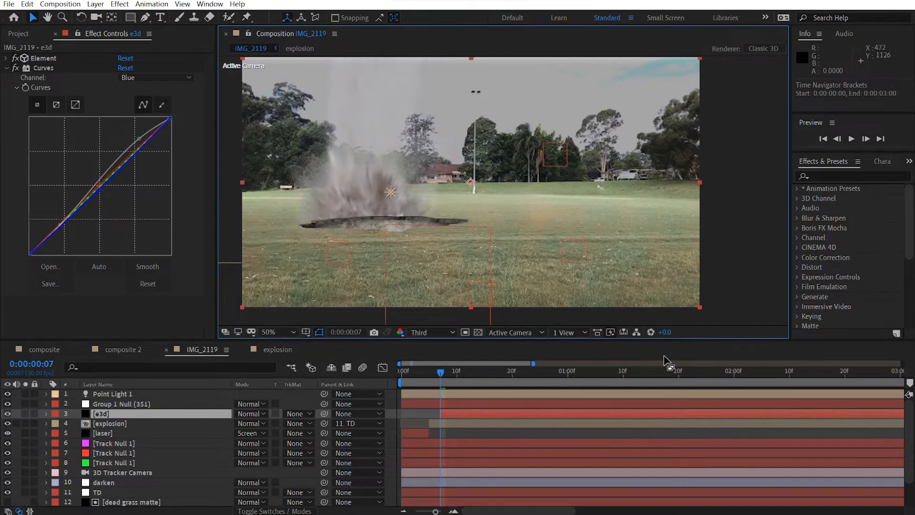
key("space")
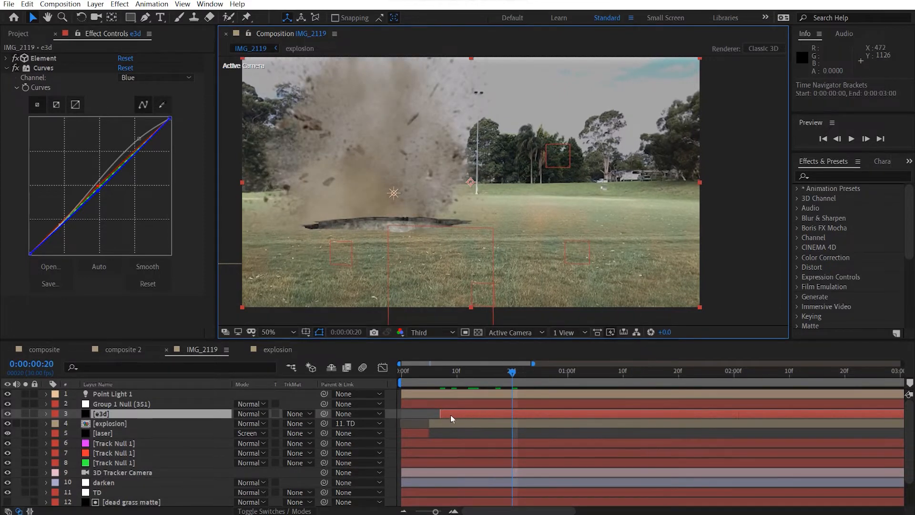
Trim the e3d layer's in point to 0:00:00:20 and place the layer beneath the explosion layer
left_click_drag(441, 414, 511, 417)
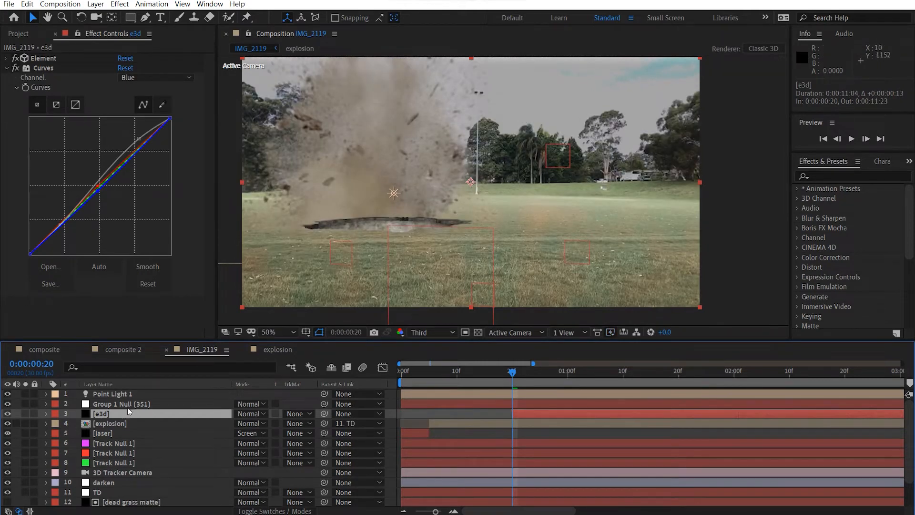
left_click_drag(131, 413, 134, 425)
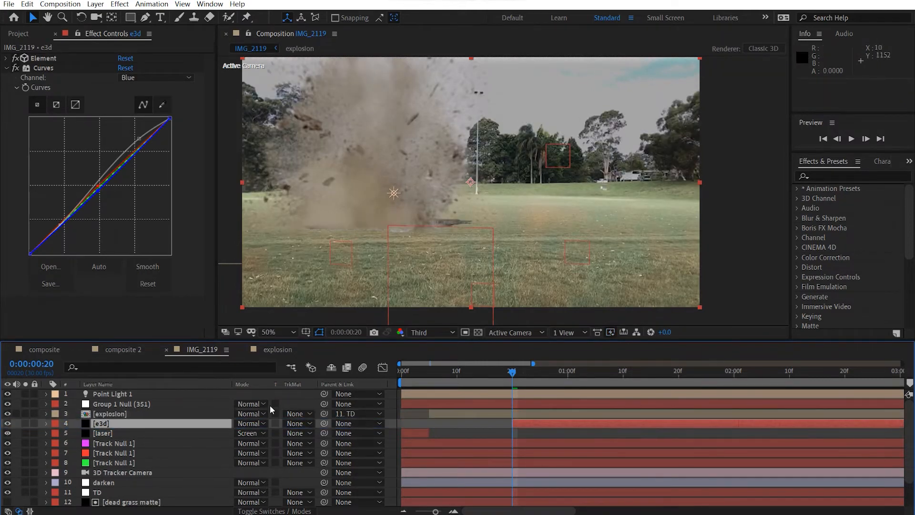
Shift the Group 1 Null about 106 px in the negative X direction to place the crater beneath the explosion
left_click(165, 404)
left_click_drag(409, 229, 378, 226)
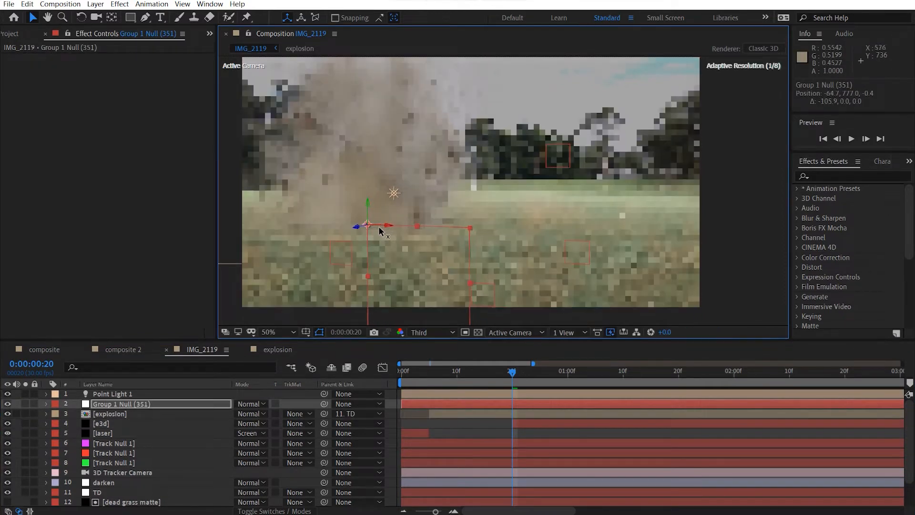
left_click(134, 404)
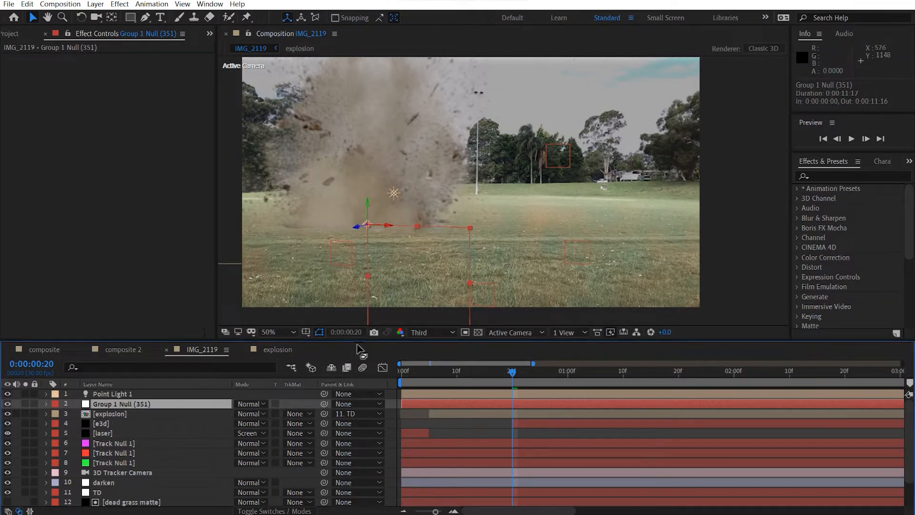
Parent the Group 1 Null to the green Track Null 1 nearest the crater
left_click(124, 442)
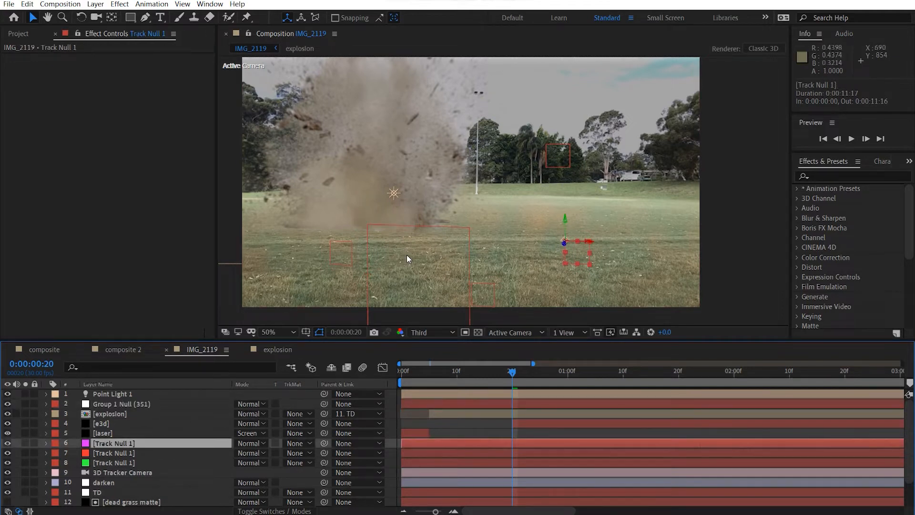
left_click(153, 411)
left_click(168, 403)
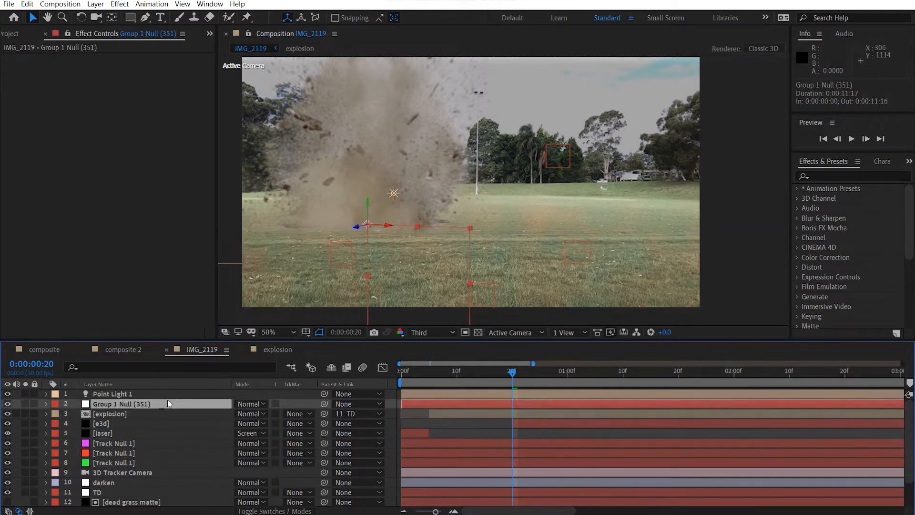
left_click(119, 462)
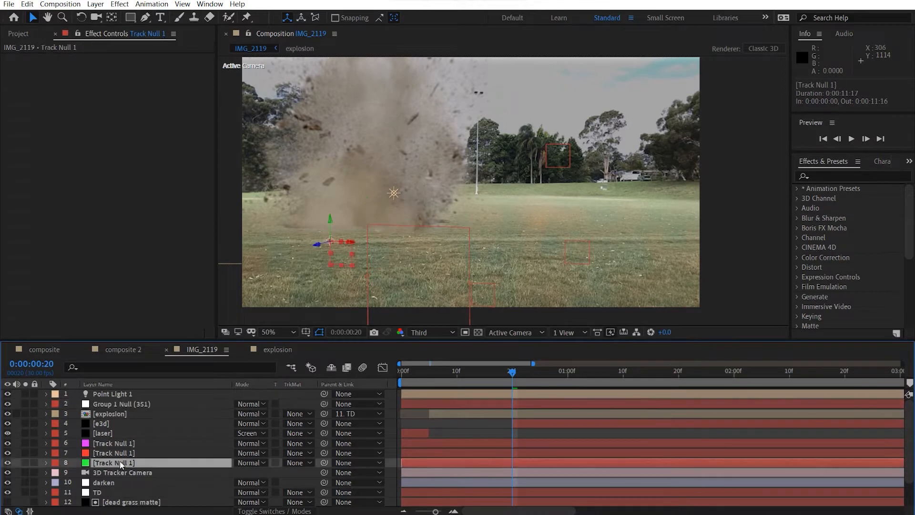
left_click_drag(325, 403, 146, 461)
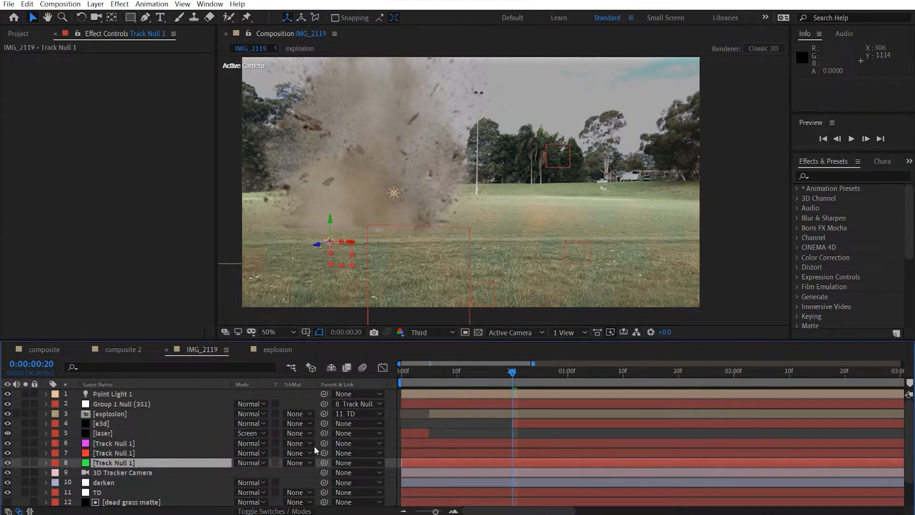
Delete the two unused Track Null 1 layers, the magenta one and the red one
left_click(134, 443)
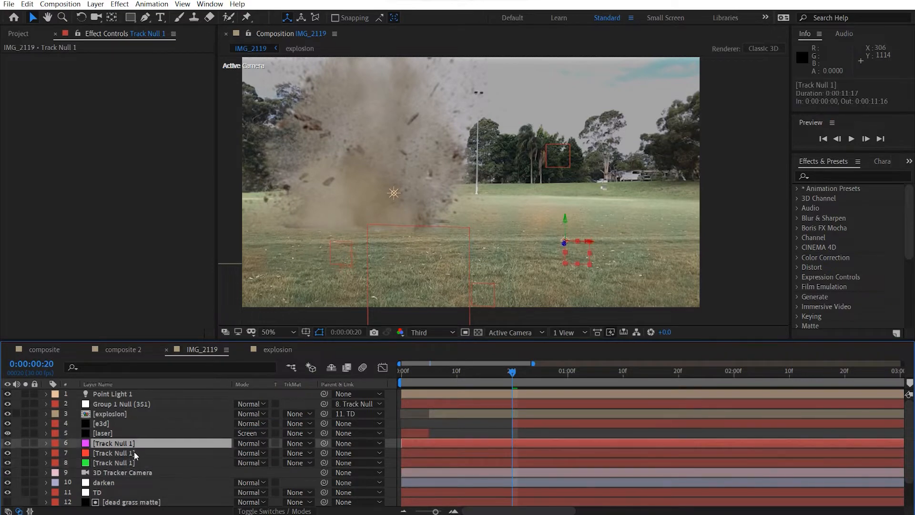
left_click(133, 452, "shift")
key("Delete")
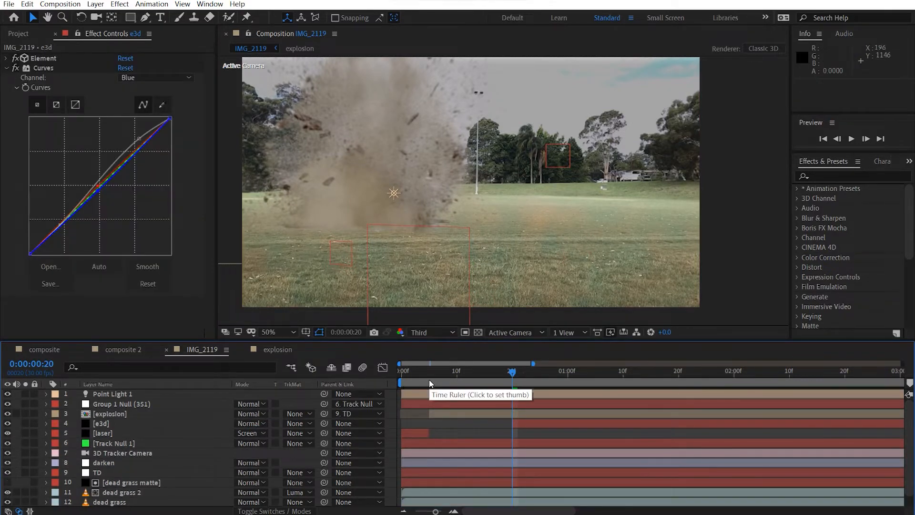
Play the shot from the first frame to check the laser, explosion and crater together
key("Home")
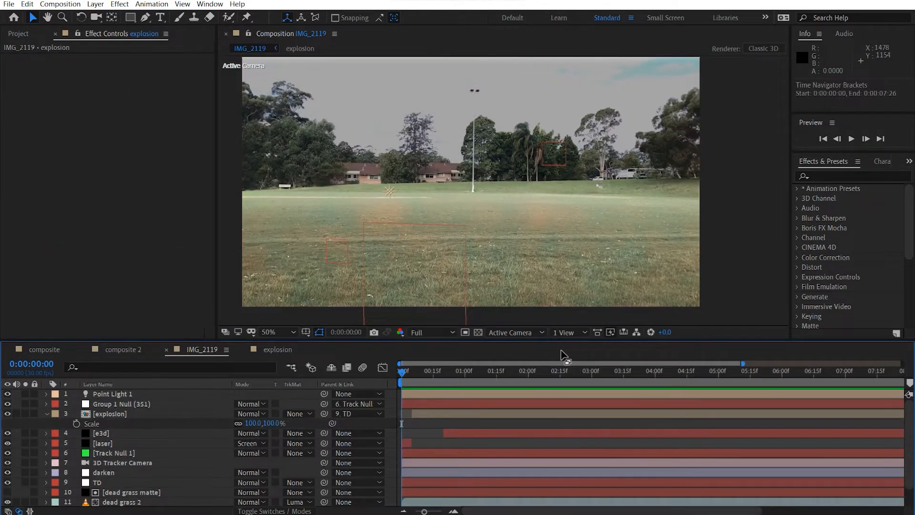
key("space")
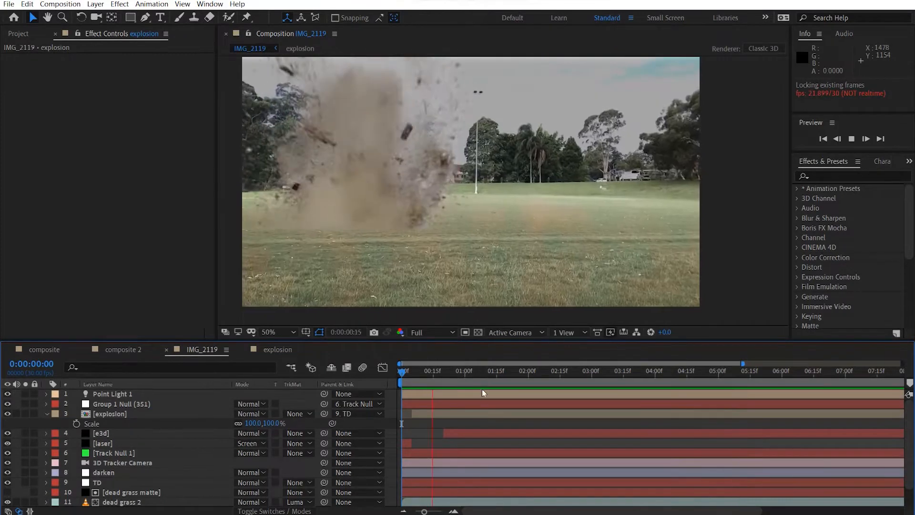
left_click(401, 375)
left_click_drag(399, 375, 325, 393)
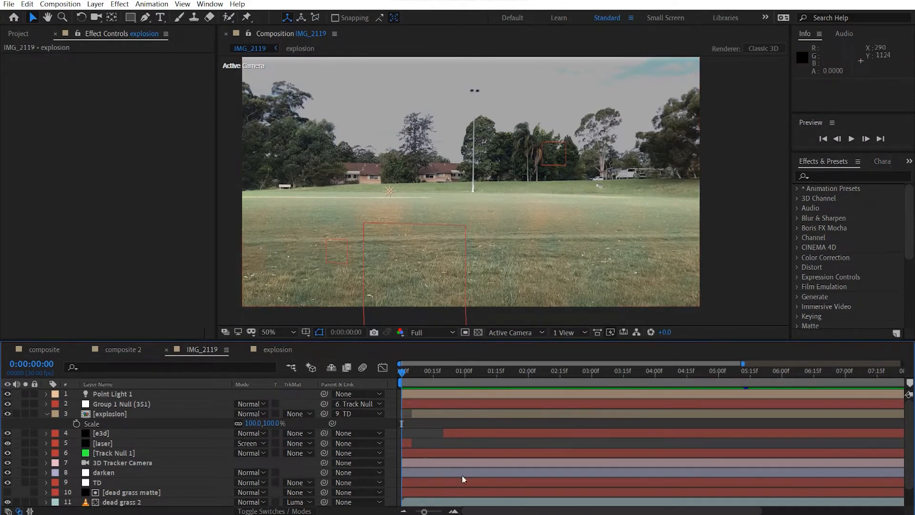
Add Dust_AtCam_02.mov to the composition beneath Point Light 1, and solo it to preview the dust
left_click(18, 33)
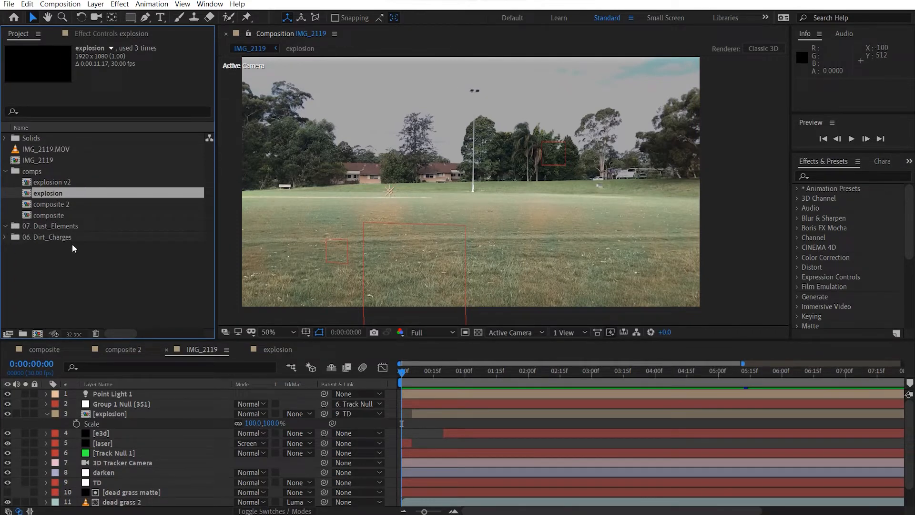
scroll(73, 244, "down", 5)
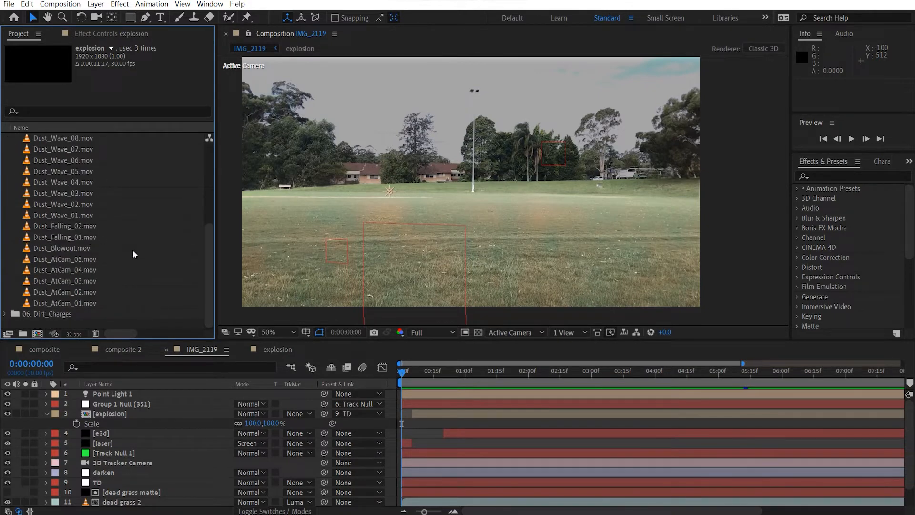
left_click_drag(95, 291, 142, 400)
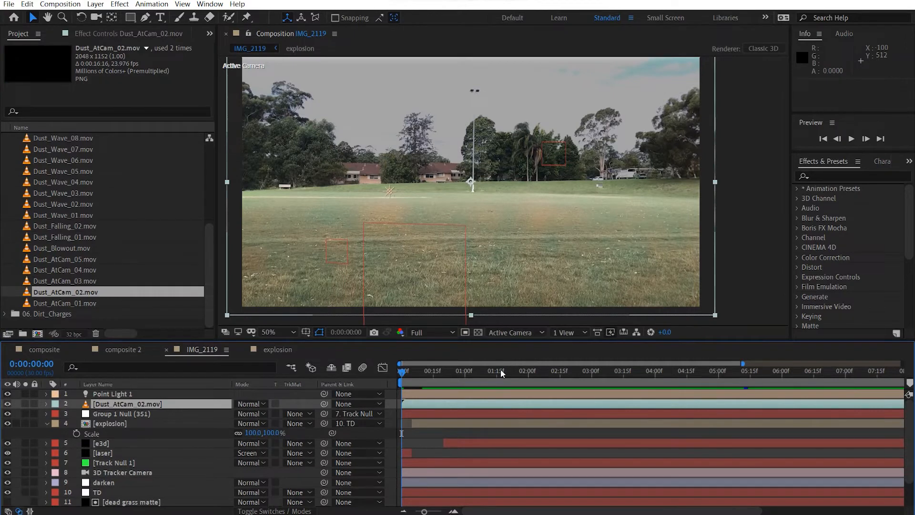
left_click(25, 404)
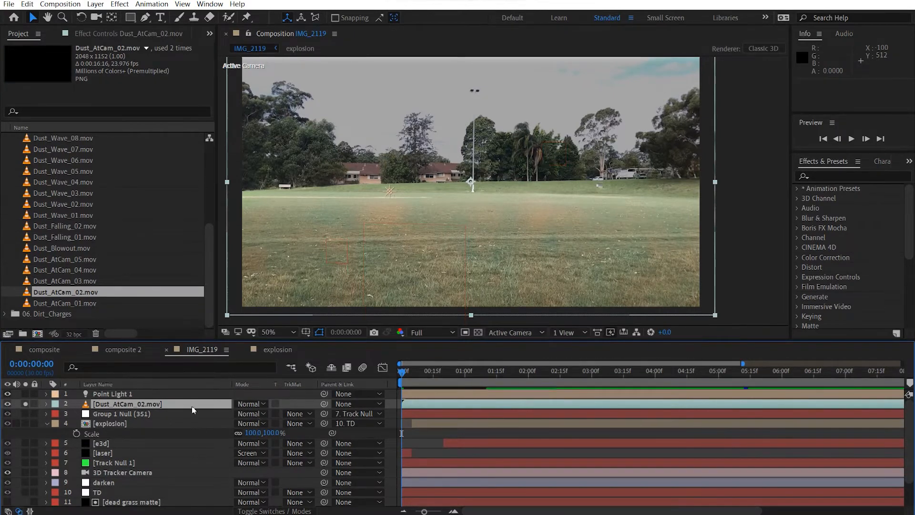
key("space")
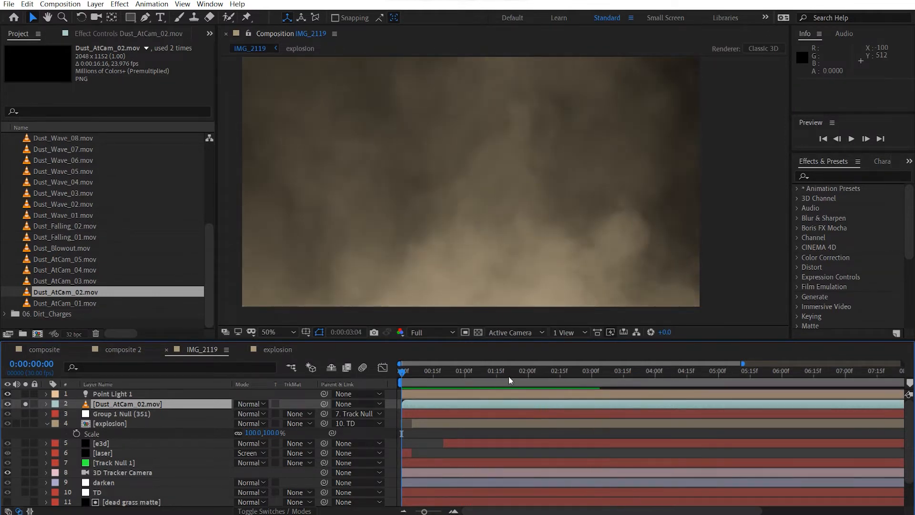
key("space")
Time-stretch the dust layer with a stretch factor of 80 and slide it 21 frames earlier
right_click(197, 409)
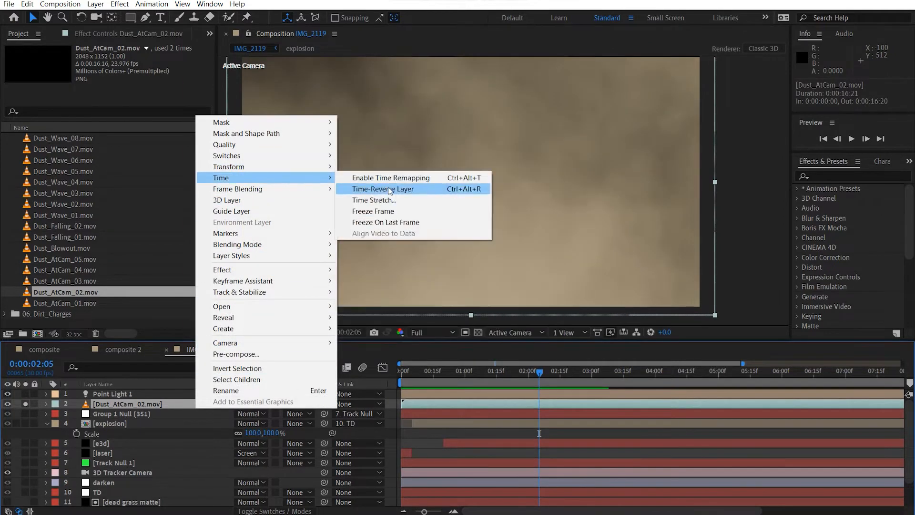
left_click(405, 200)
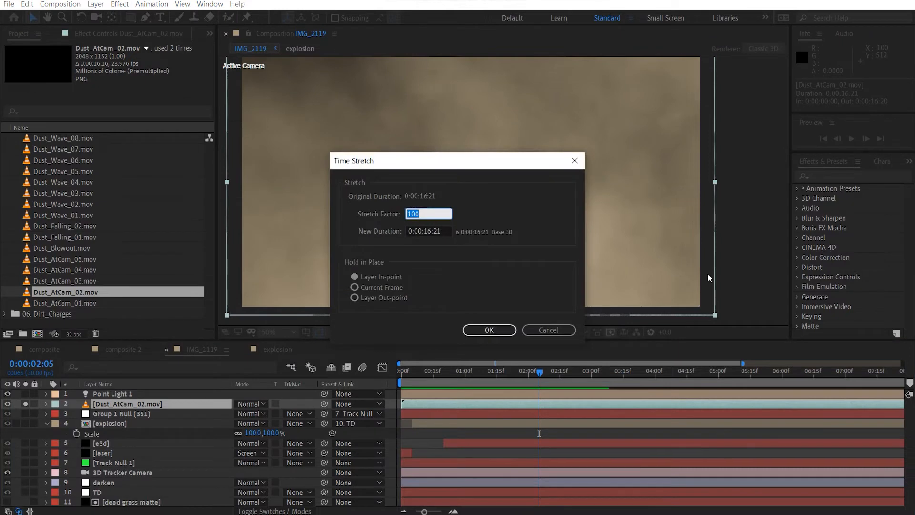
type("80")
key("Return")
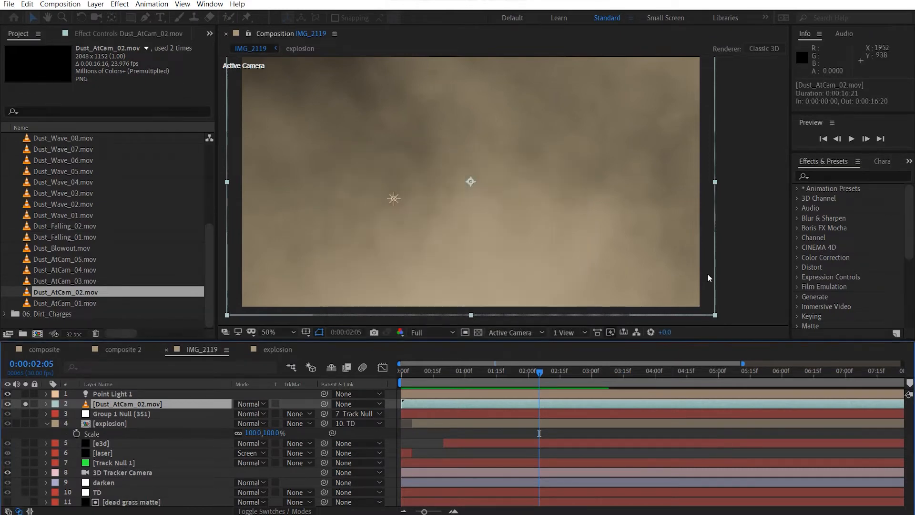
left_click_drag(744, 408, 699, 417)
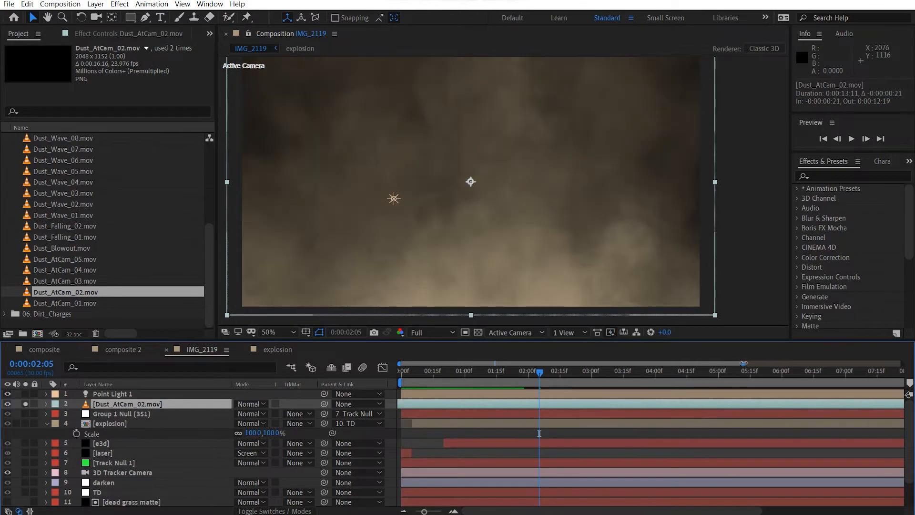
Keyframe the dust layer's opacity from 0% at the first frame to 100% at 0:00:00:28, and preview the fade-in
left_click_drag(744, 363, 914, 338)
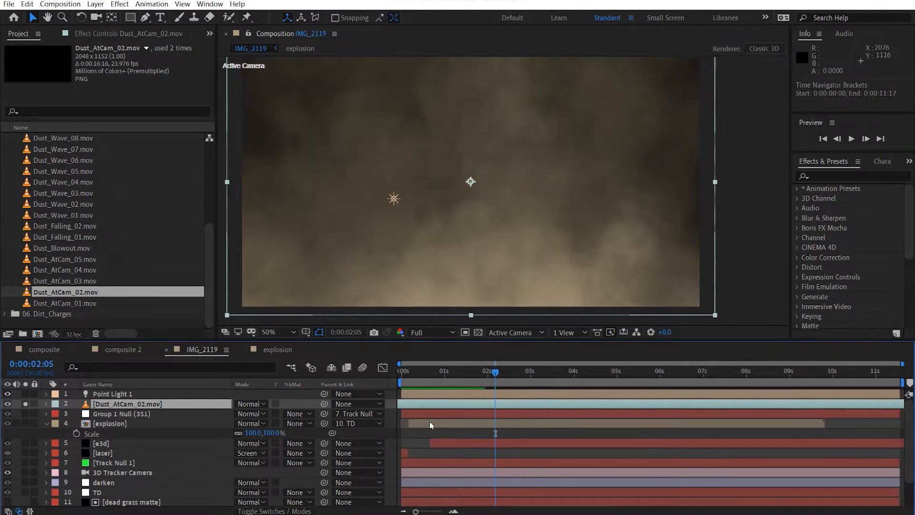
left_click(403, 372)
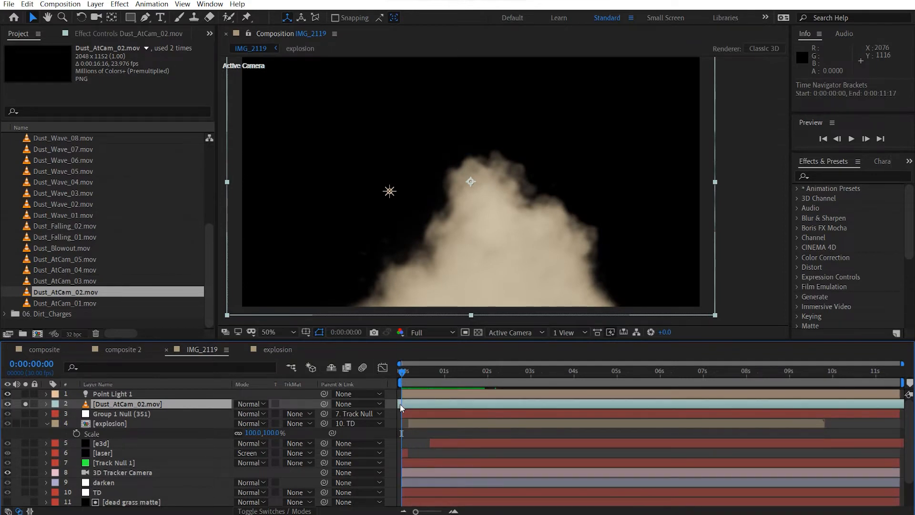
key("alt+shift+t")
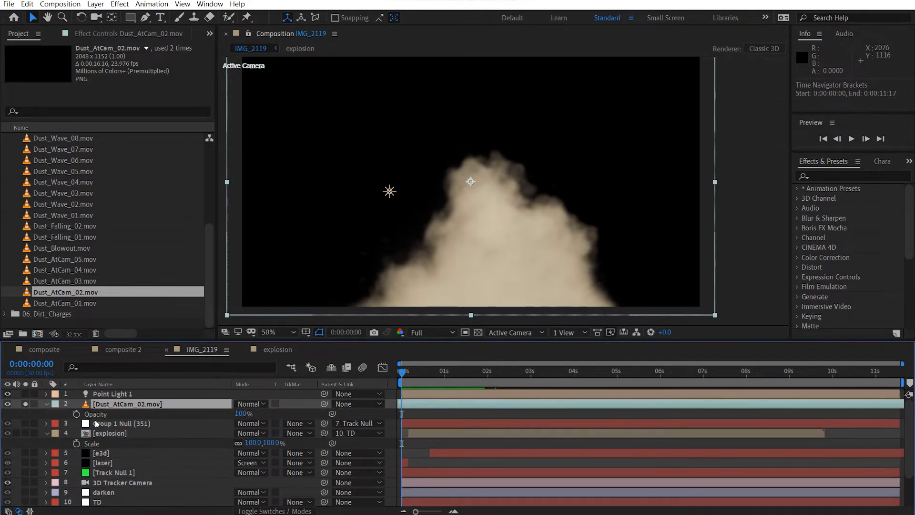
left_click_drag(402, 414, 443, 415)
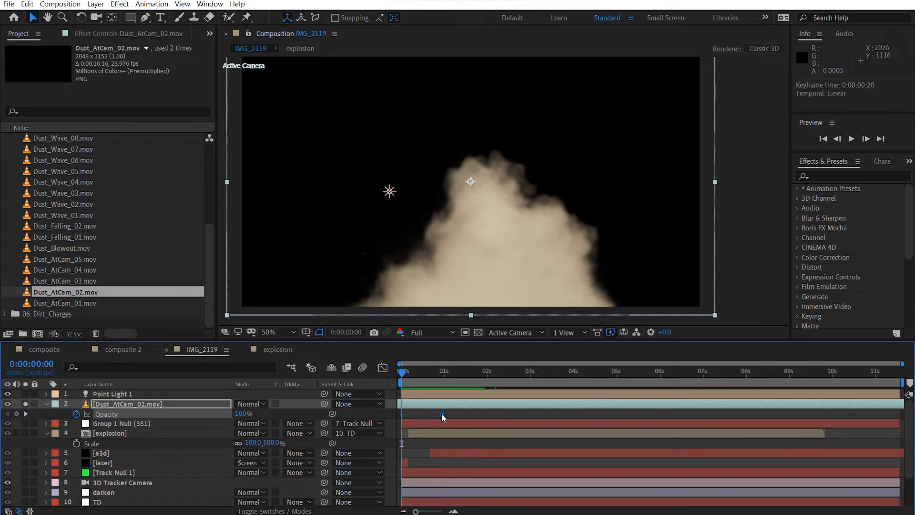
left_click_drag(242, 416, 1, 434)
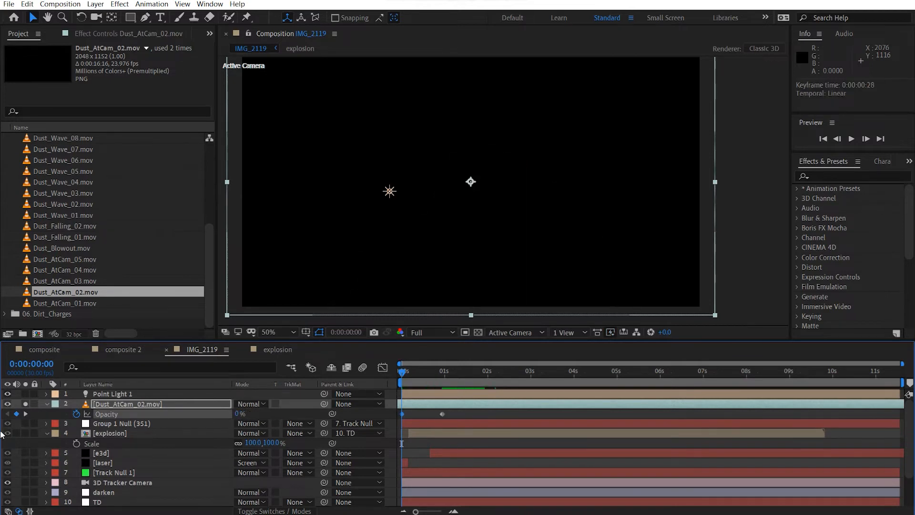
key("space")
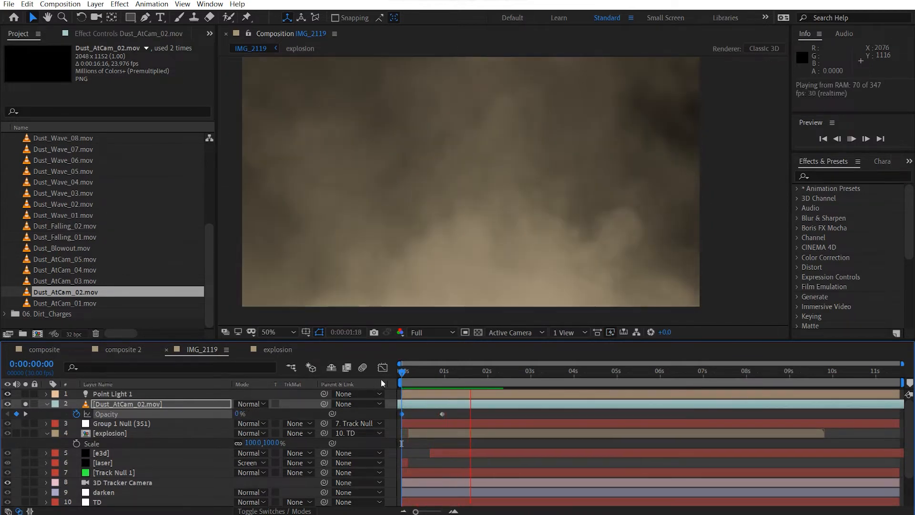
left_click(406, 375)
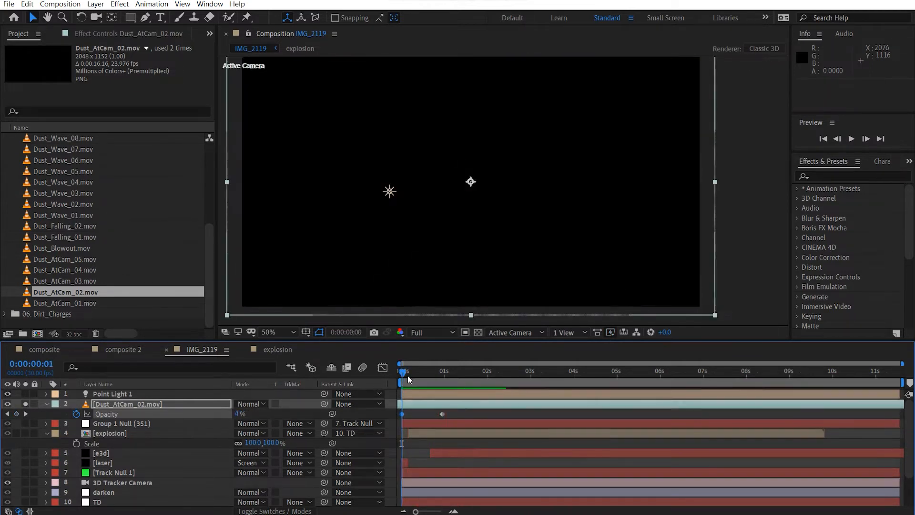
Unsolo the dust layer with its properties collapsed, and apply the Curves effect to it
left_click(46, 404)
left_click(46, 423)
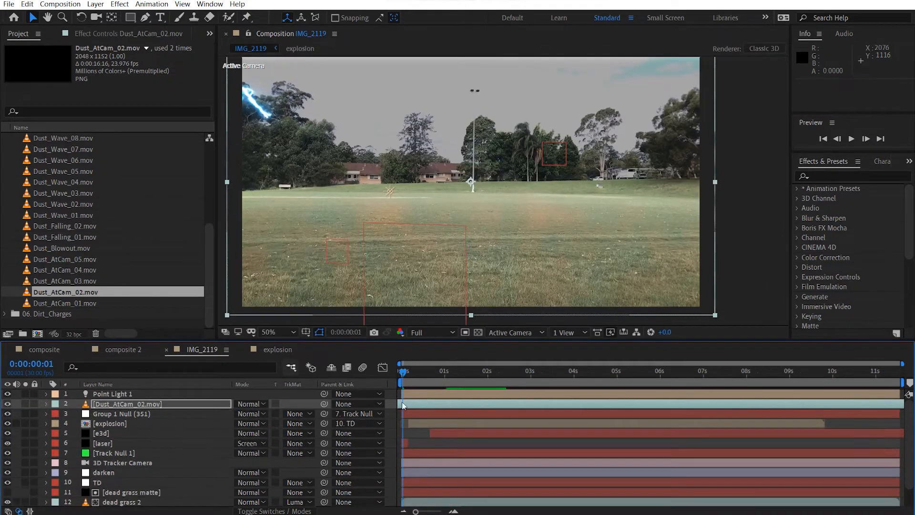
left_click(130, 36)
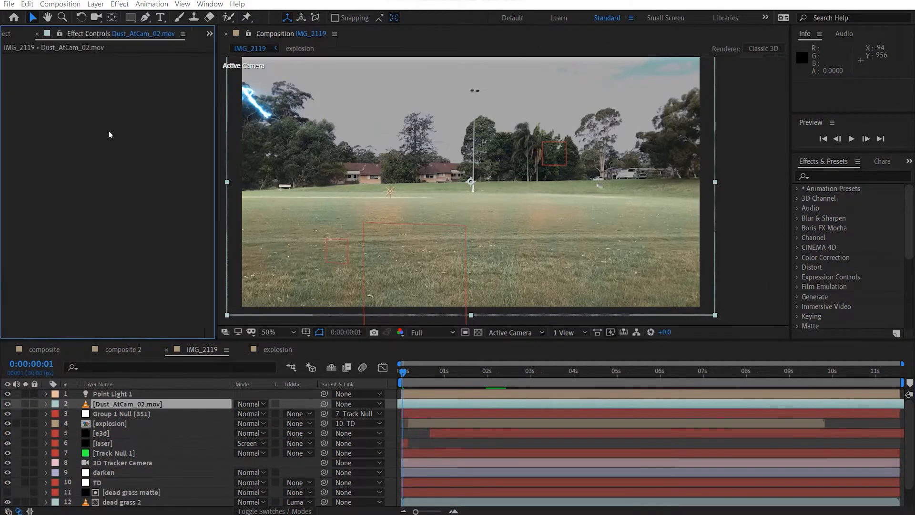
key("ctrl+space")
left_click(15, 117)
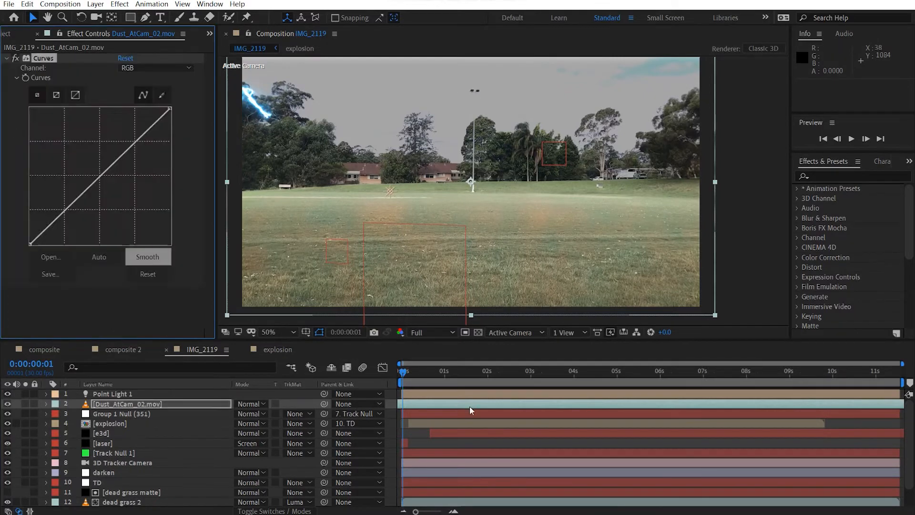
Darken the dust's shadows and midtones with the RGB curve while keeping the highlights near the original, judging it at 0:00:01:23
left_click_drag(84, 193, 87, 205)
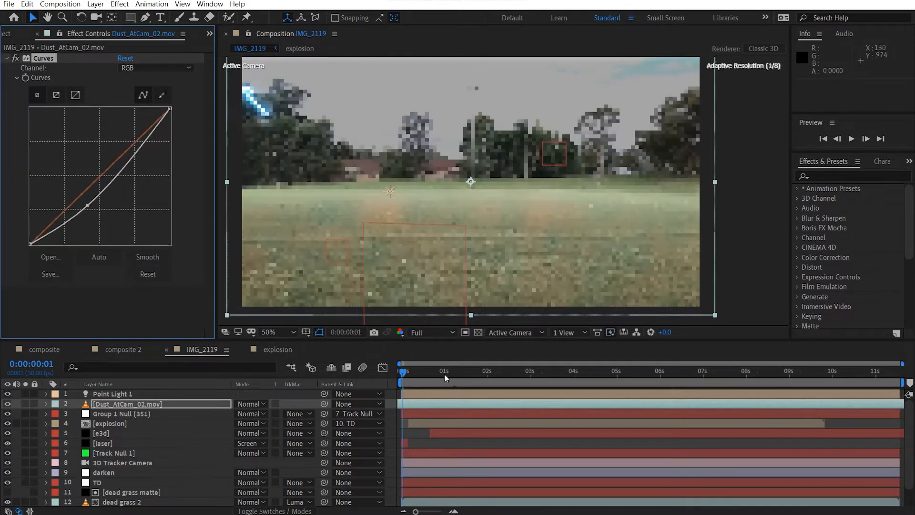
left_click(477, 371)
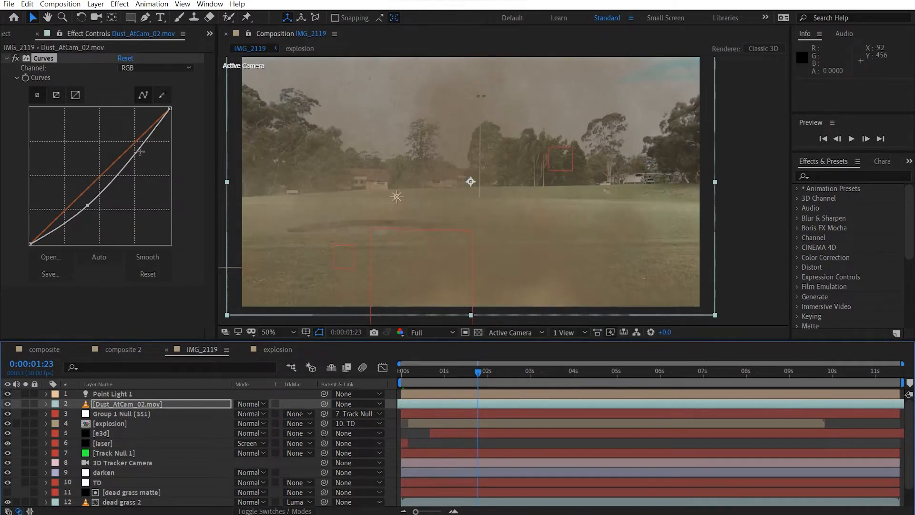
left_click_drag(140, 151, 137, 145)
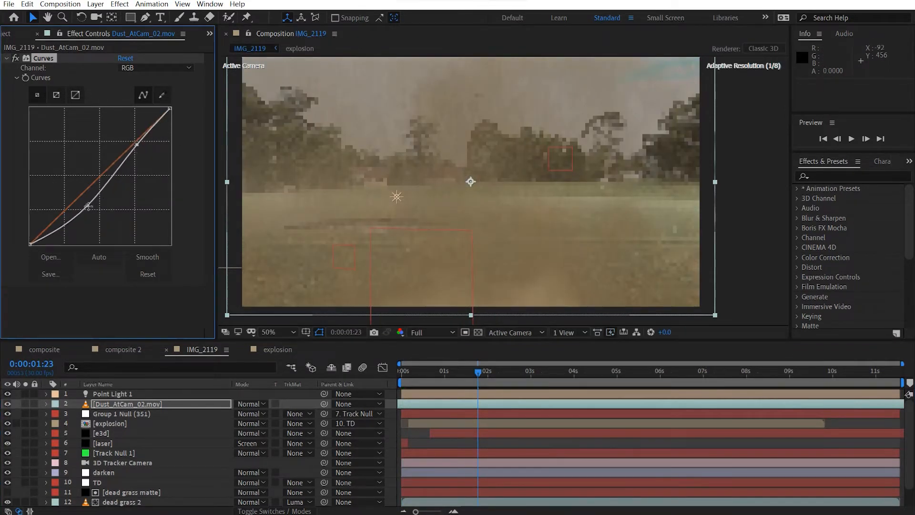
left_click_drag(87, 207, 75, 210)
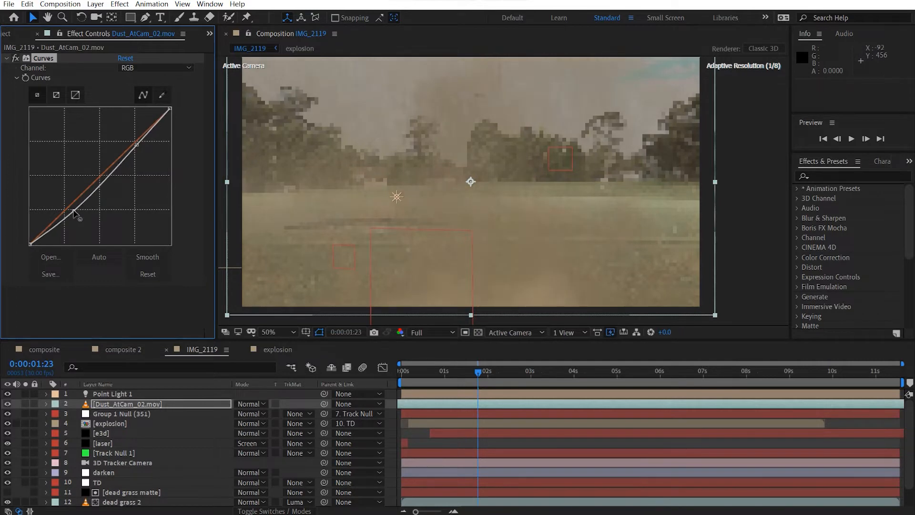
Raise the midtones of the dust layer's alpha curve slightly to make the dust denser
left_click(155, 68)
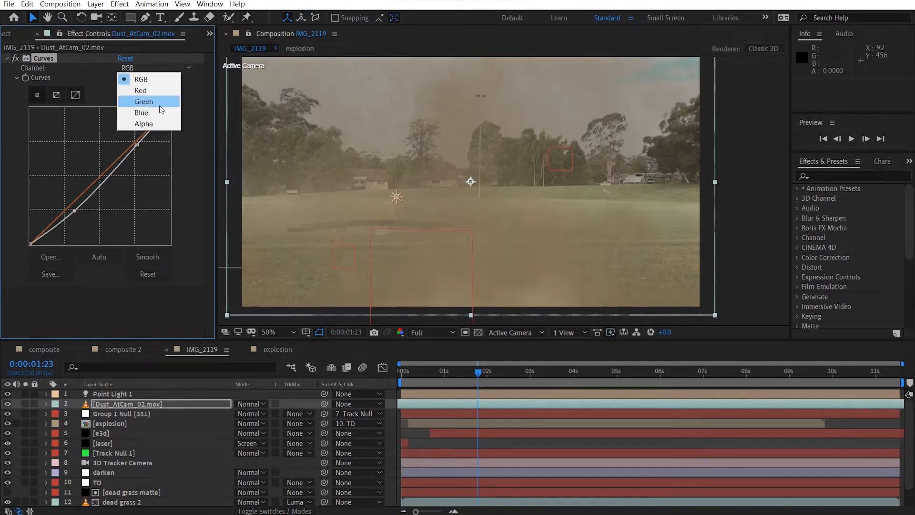
left_click(143, 125)
left_click_drag(99, 177, 88, 178)
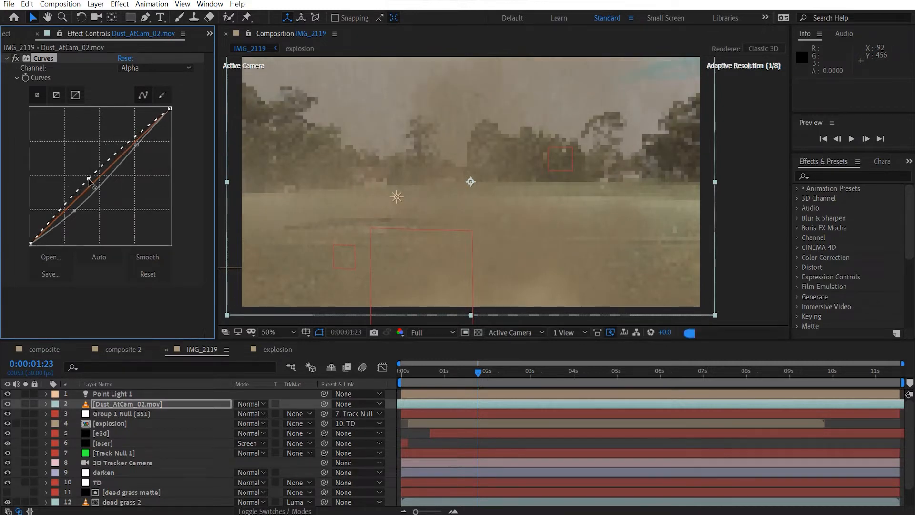
left_click(732, 230)
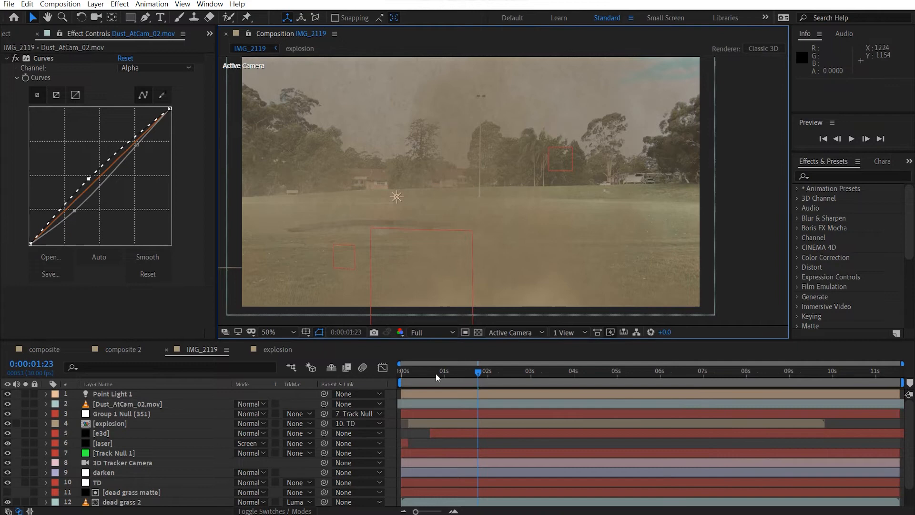
Return to the first frame, add two adjustment layers above all others, and name the lower one CC and the upper one Vignette
left_click(15, 422)
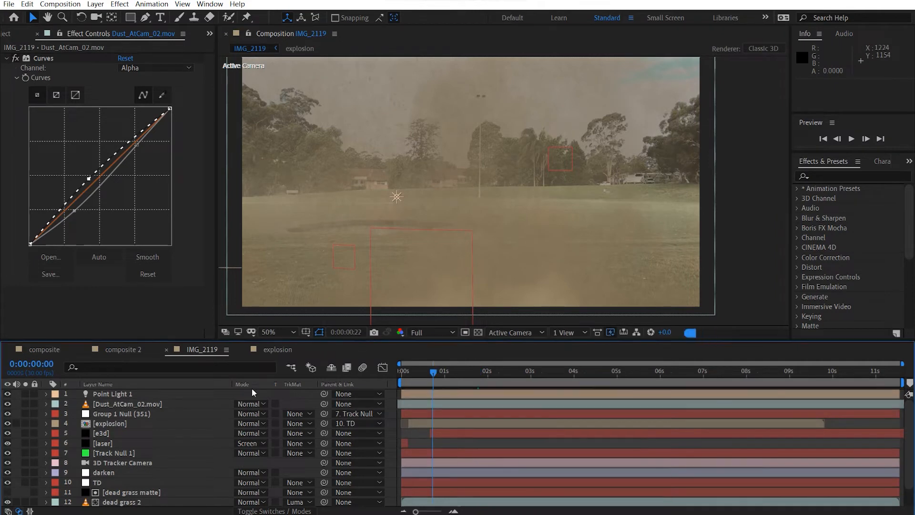
key("Home")
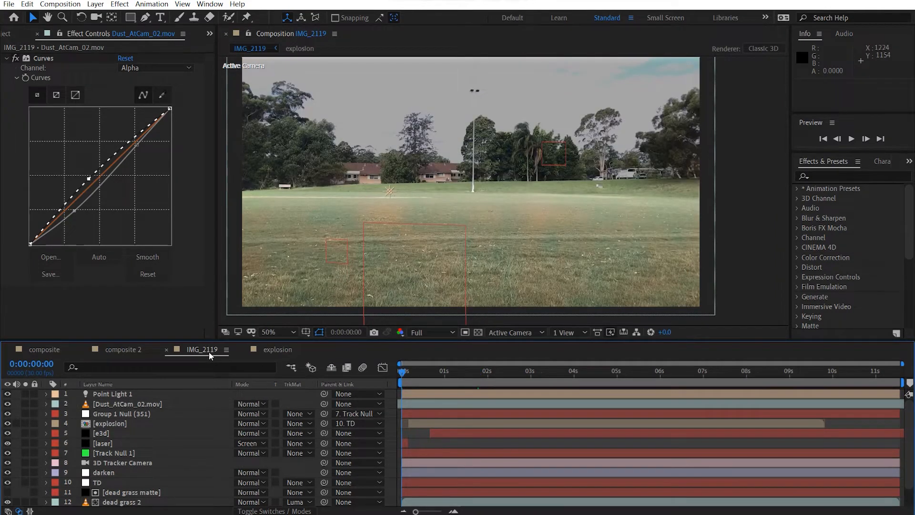
key("ctrl+alt+y")
key("ctrl+alt+y")
left_click(139, 405)
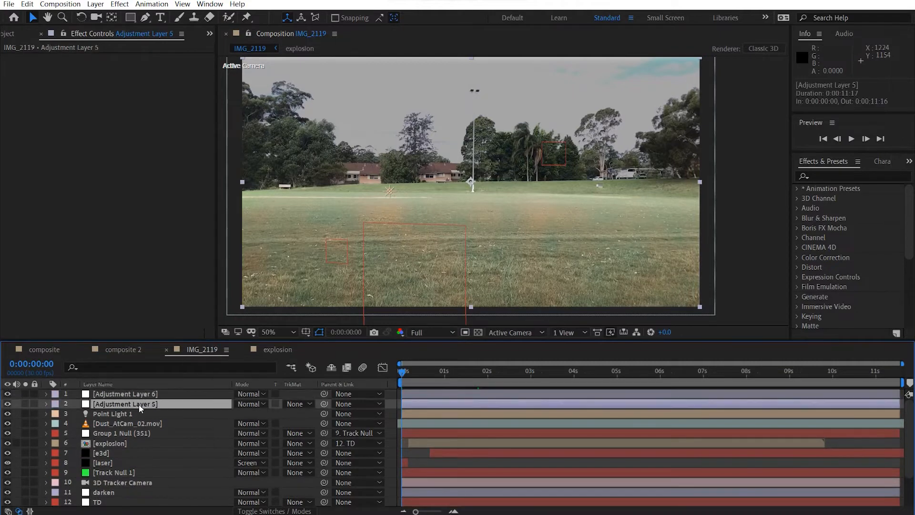
key("Return")
type("cc")
left_click(145, 396)
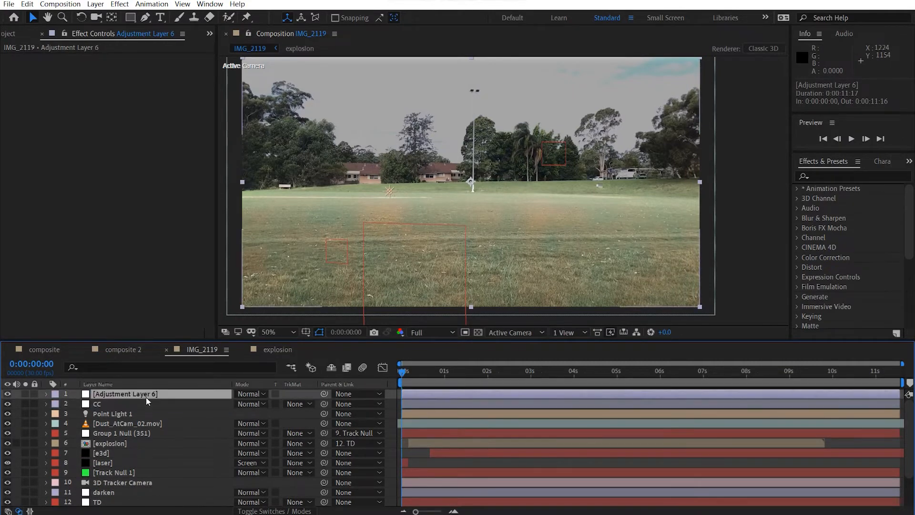
key("Return")
type("Vignette")
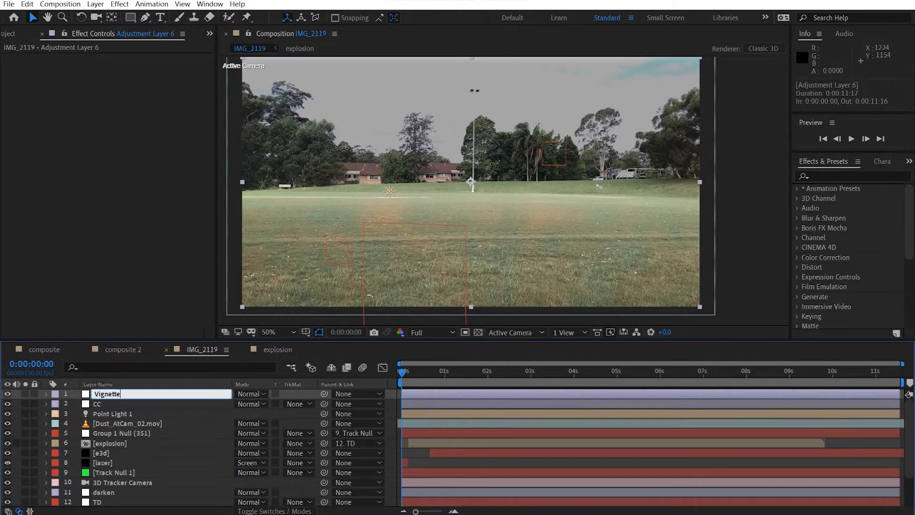
Apply the Curves effect to the Vignette layer and pull the RGB midtones down to darken the image
left_click(82, 213)
key("ctrl+space")
type("cur")
key("Return")
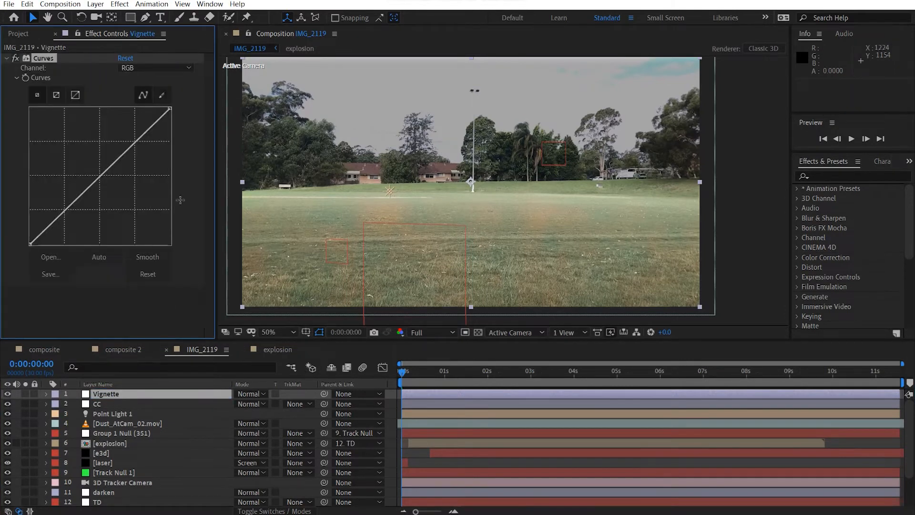
left_click_drag(102, 191, 105, 196)
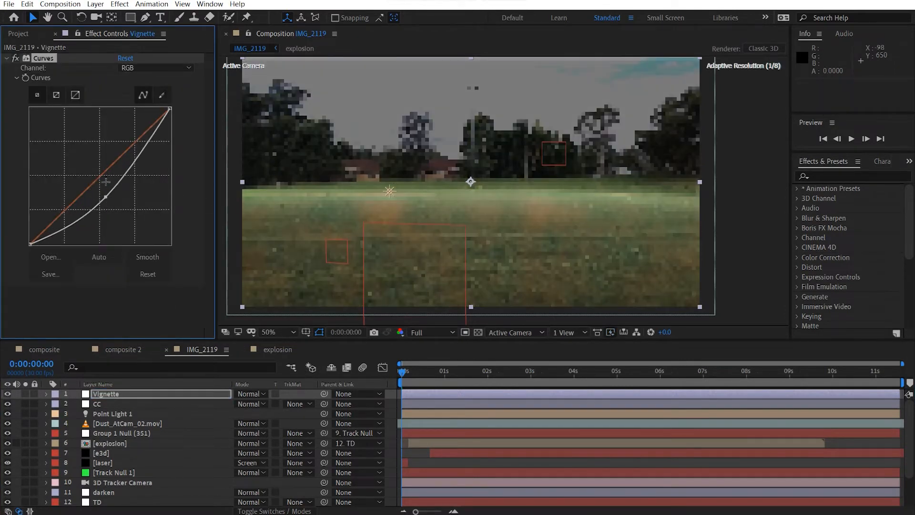
Add an elliptical mask filling the whole frame to the Vignette layer, and return to the Selection tool
left_click(130, 17)
left_click(167, 50)
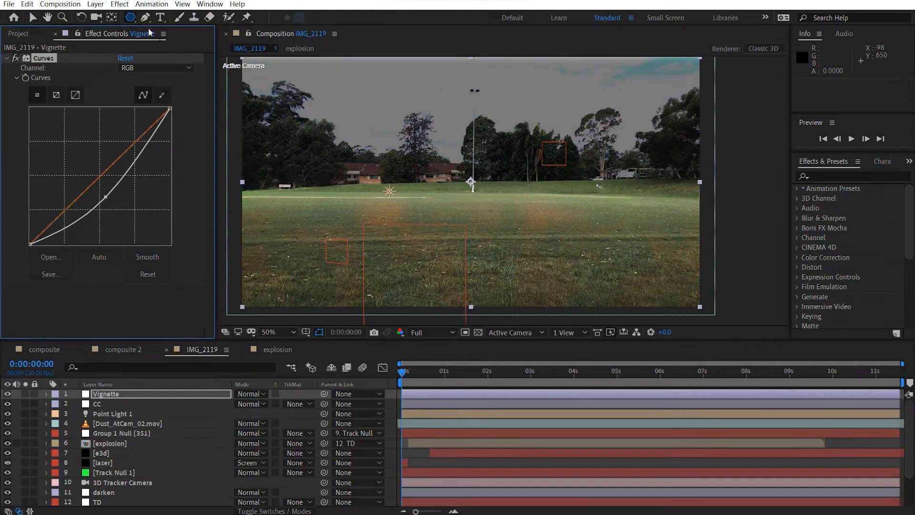
left_click(131, 20)
left_click(162, 40)
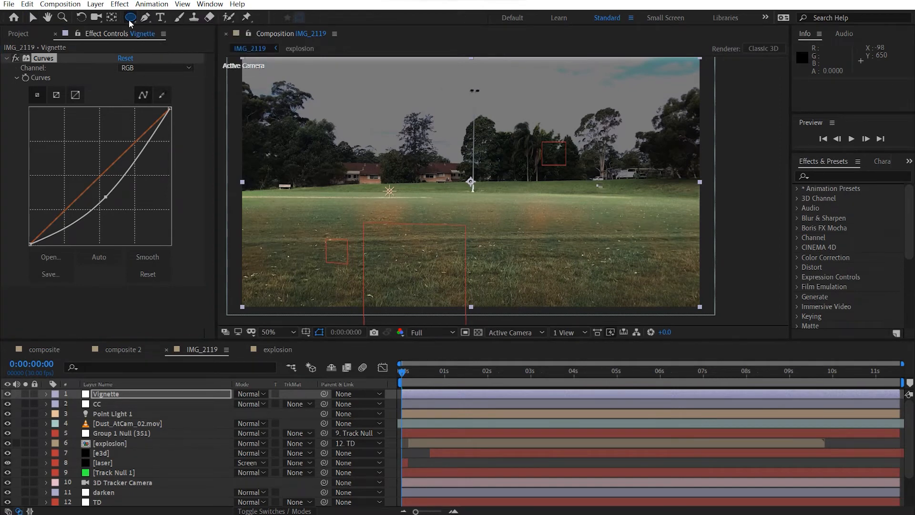
double_click(130, 17)
key("v")
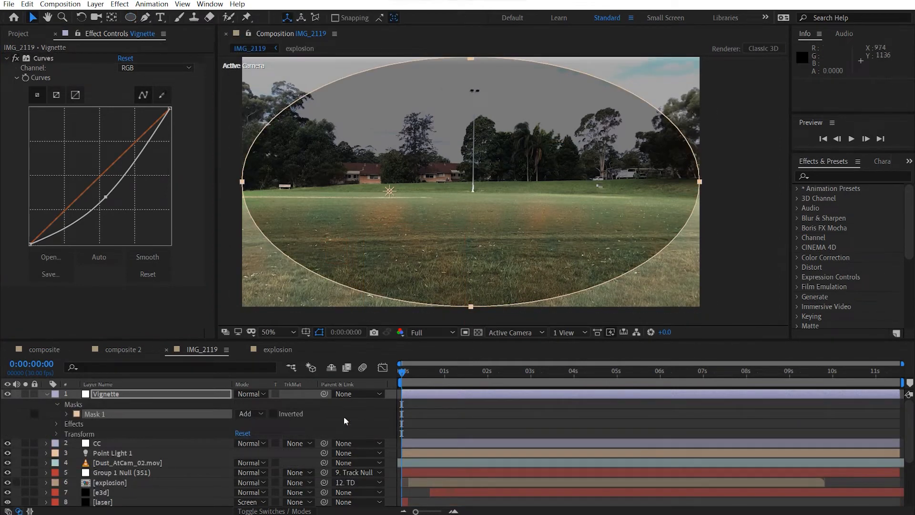
Set the vignette mask's mode to Subtract and its feather to 250 pixels
left_click(261, 415)
left_click(266, 445)
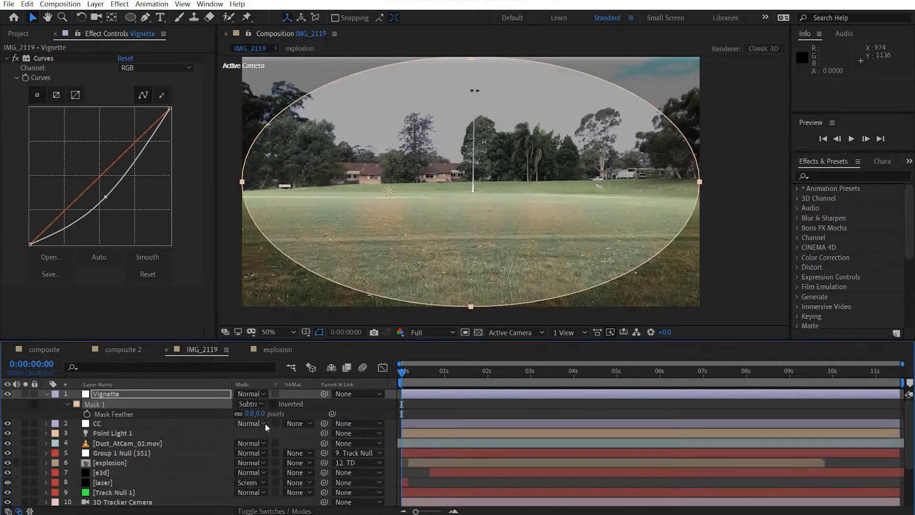
key("f")
left_click(261, 414)
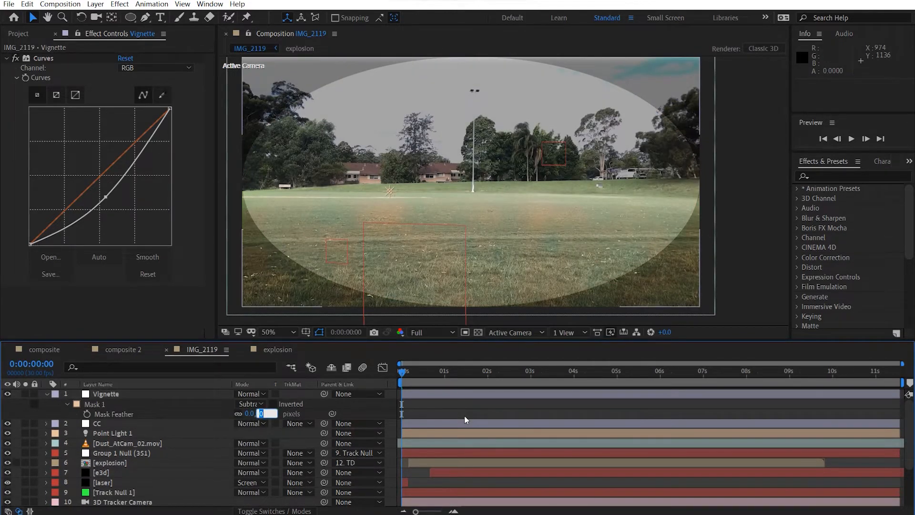
type("250")
key("Return")
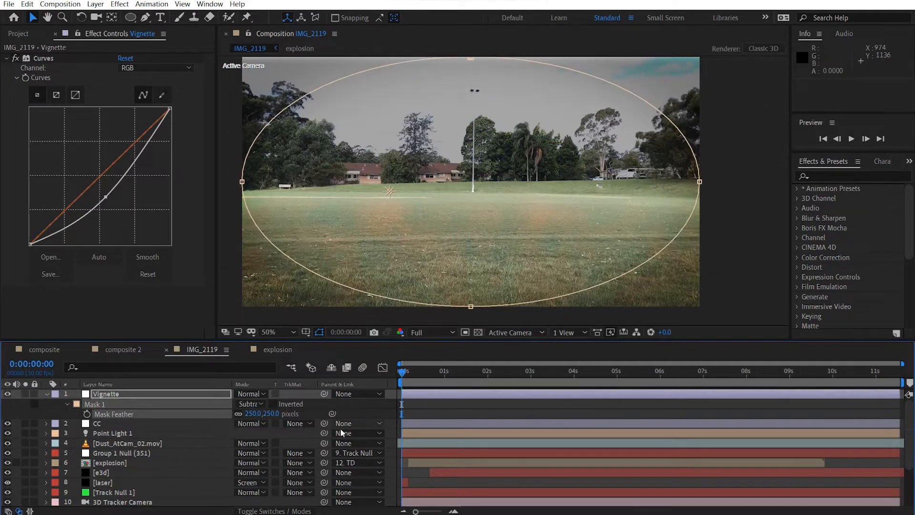
Apply the Tint and Curves effects to the CC layer, and set the amount to tint to 25%
left_click(101, 424)
left_click(104, 222)
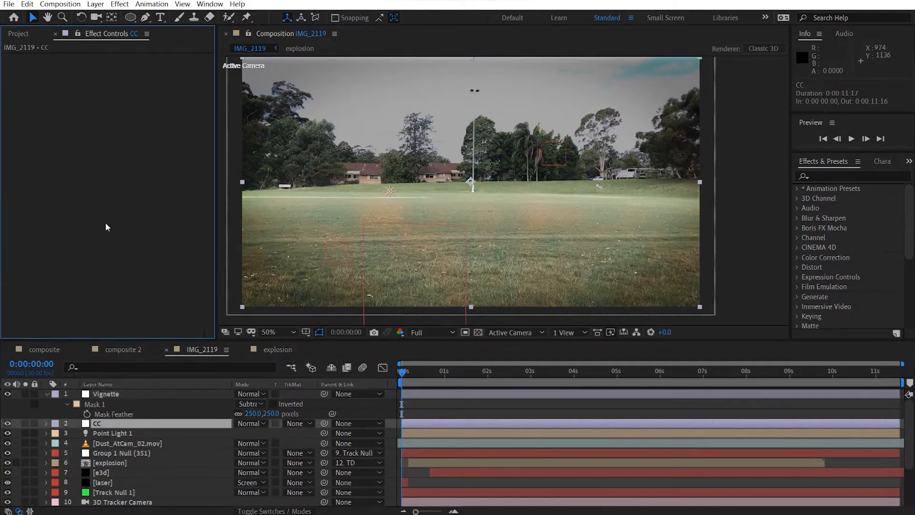
key("ctrl+space")
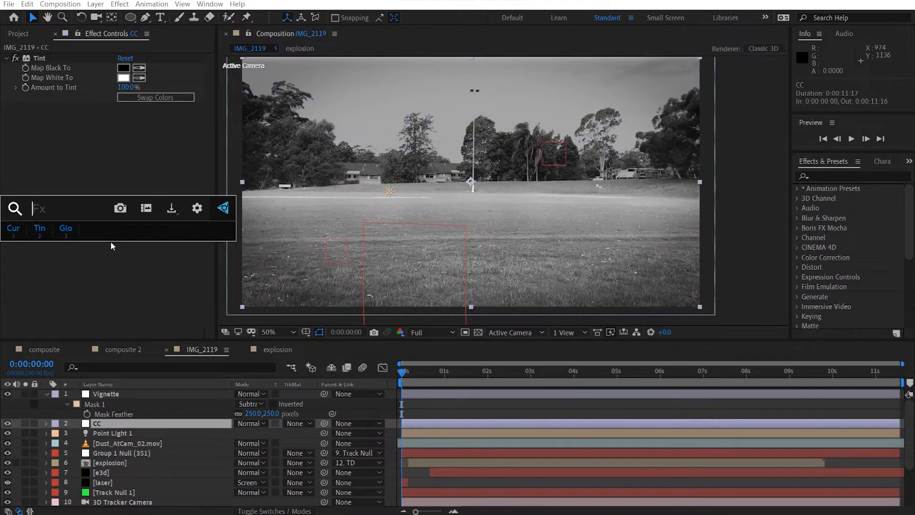
key("1")
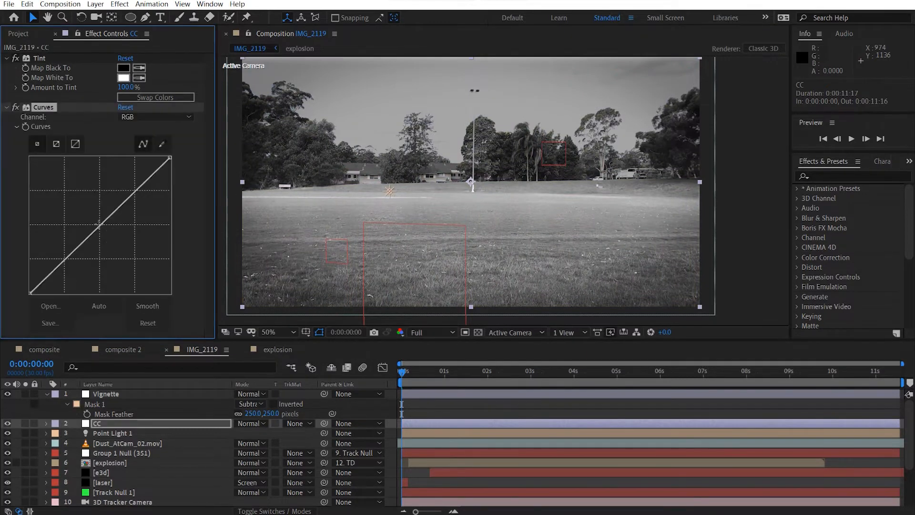
left_click(127, 89)
type("25")
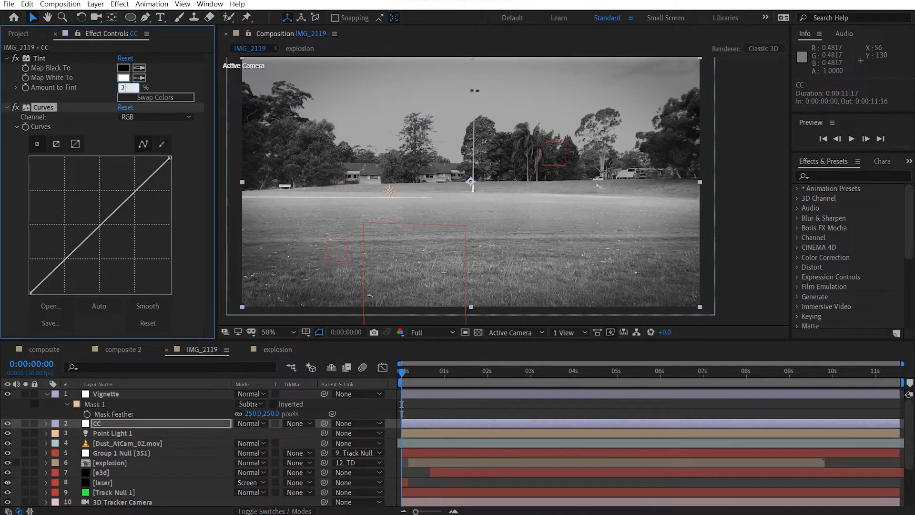
key("Return")
Shape the CC layer's RGB curve into a subtle S with lowered shadows and slightly raised highlights, undoing a trial red-channel boost
left_click_drag(82, 242, 70, 262)
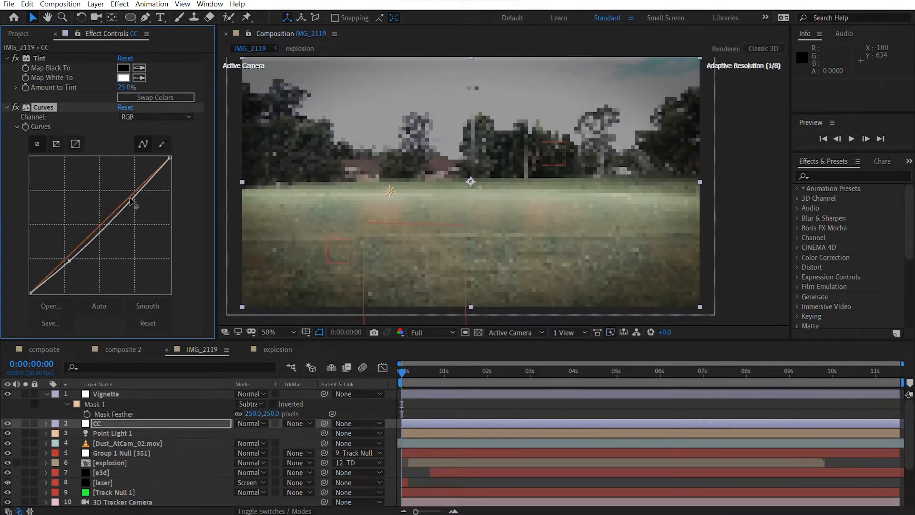
left_click_drag(130, 198, 133, 185)
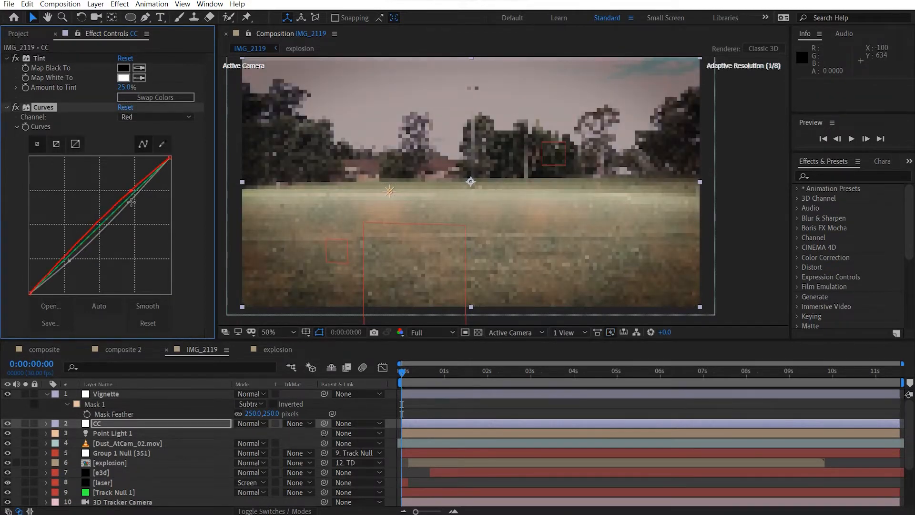
key("ctrl+z")
key("ctrl+z")
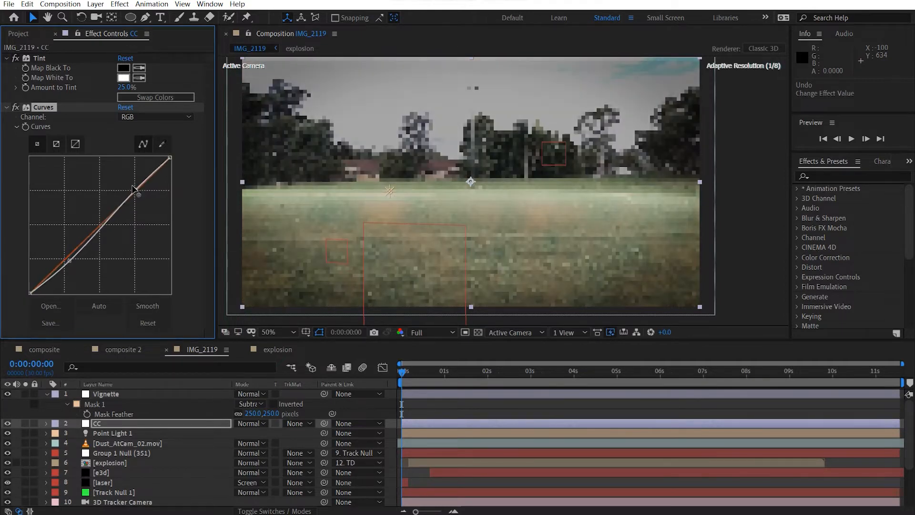
left_click_drag(72, 260, 61, 268)
left_click_drag(131, 188, 134, 191)
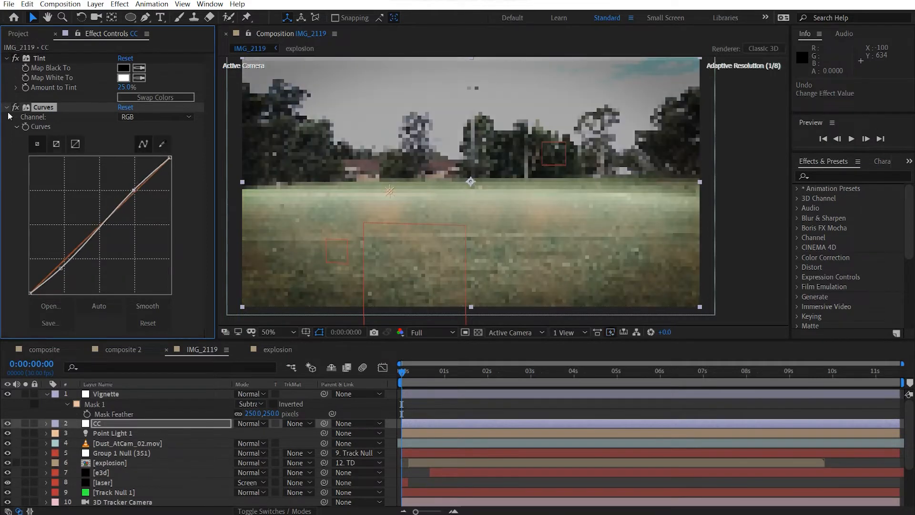
Collapse the Tint and Curves settings, and apply the Unsharp Mask effect to the CC layer
left_click(7, 58)
left_click(6, 68)
left_click(139, 142)
key("ctrl+space")
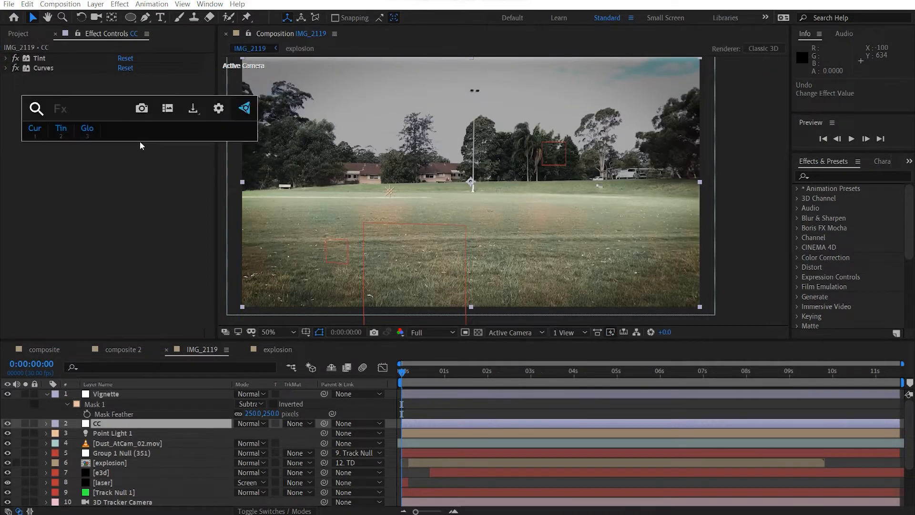
type("unsha")
key("Return")
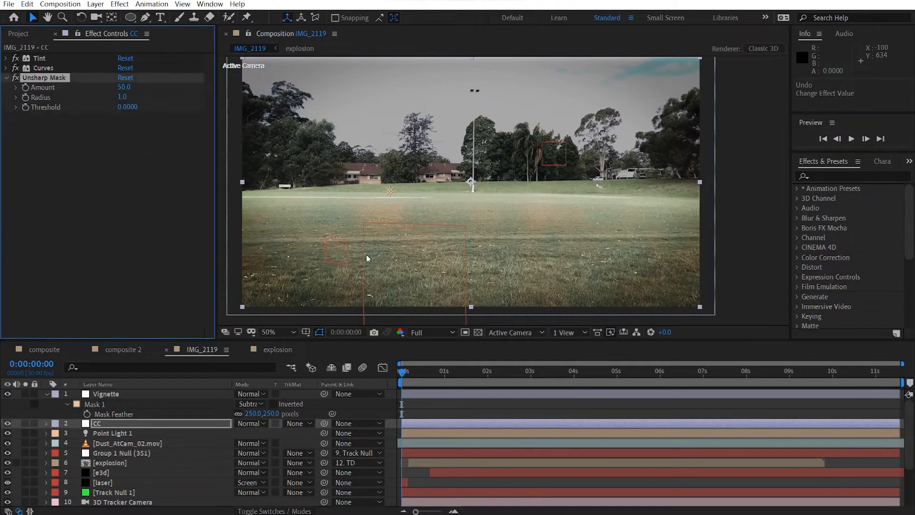
Set the Unsharp Mask radius to 2 and amount to 40, judging the sharpening up close, and fit the frame back in view
scroll(480, 255, "up", 2)
left_click(122, 97)
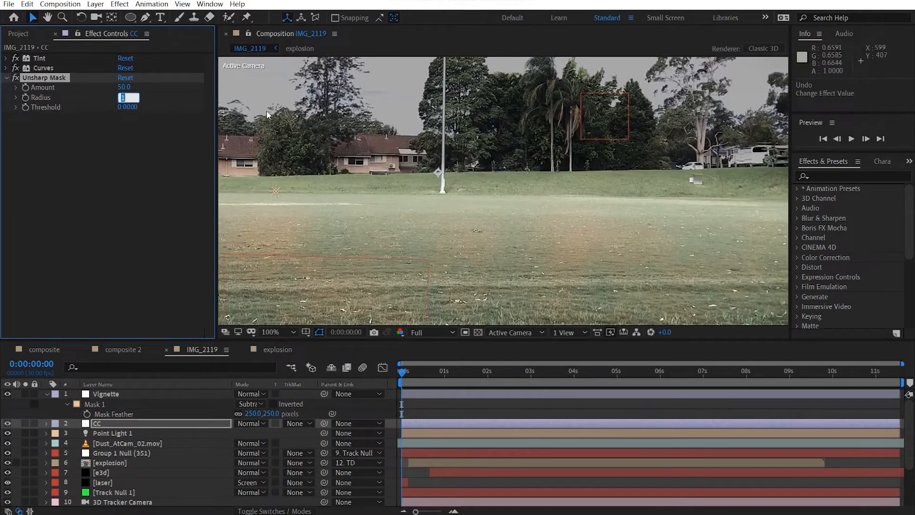
key("Return")
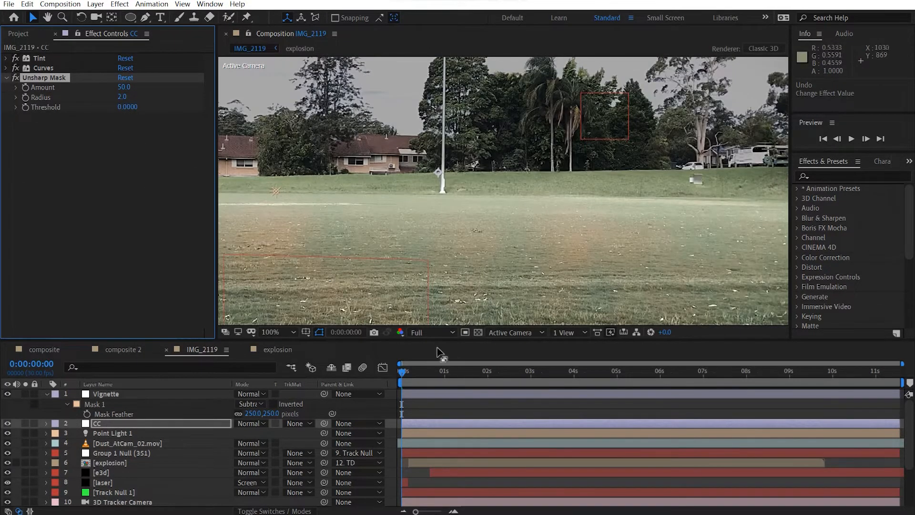
left_click(125, 87)
type("40")
key("Return")
scroll(613, 213, "down", 2)
left_click(288, 329)
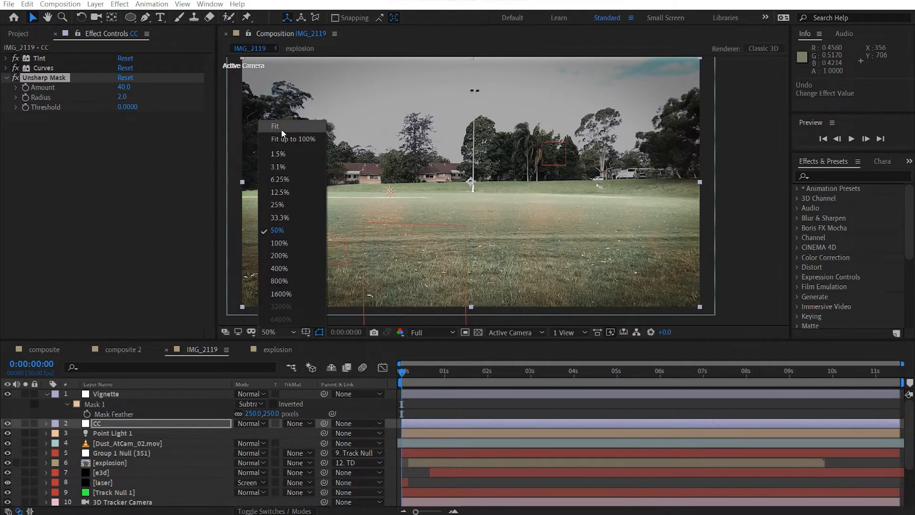
left_click(281, 130)
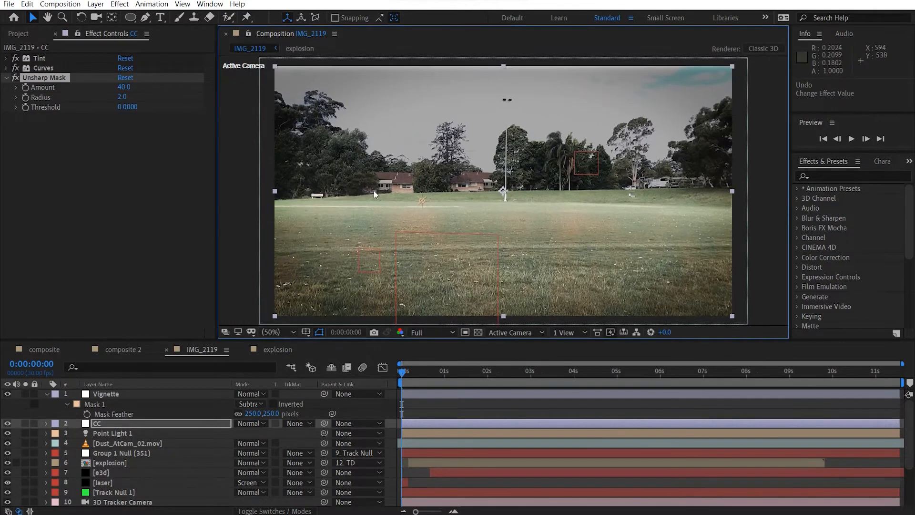
Collapse the Unsharp Mask settings, and apply the FilmConvert Nitrate effect to the CC layer
left_click(6, 78)
key("ctrl+space")
type("fil")
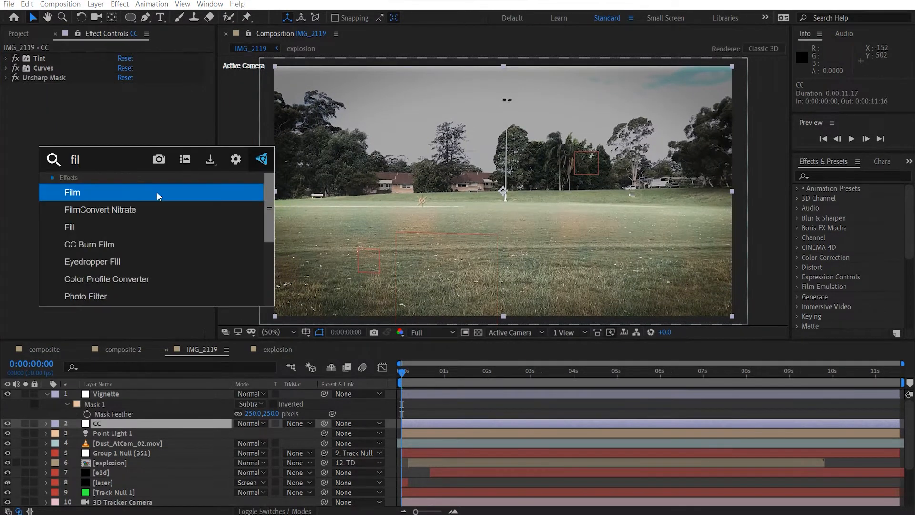
type("m")
key("Down")
key("Return")
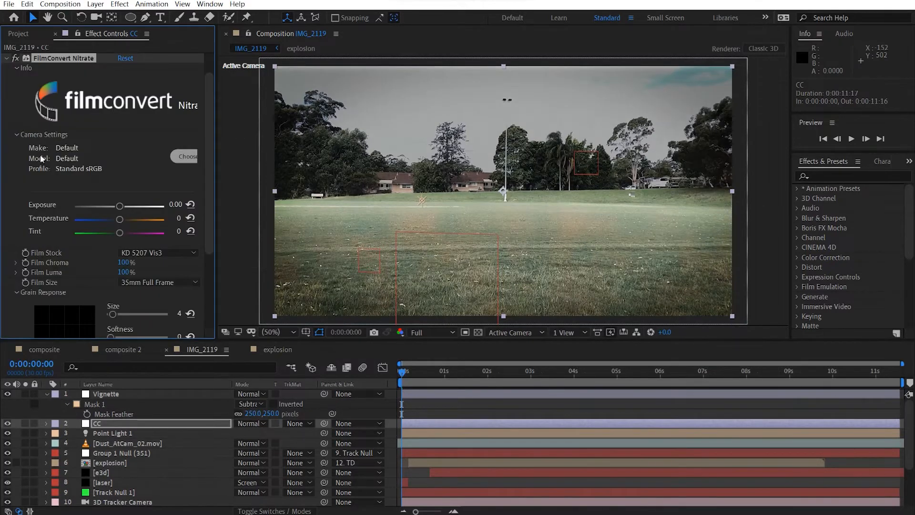
Move FilmConvert Nitrate above Tint in the CC layer's effect order, look through its settings, and collapse it
scroll(53, 142, "up", 1)
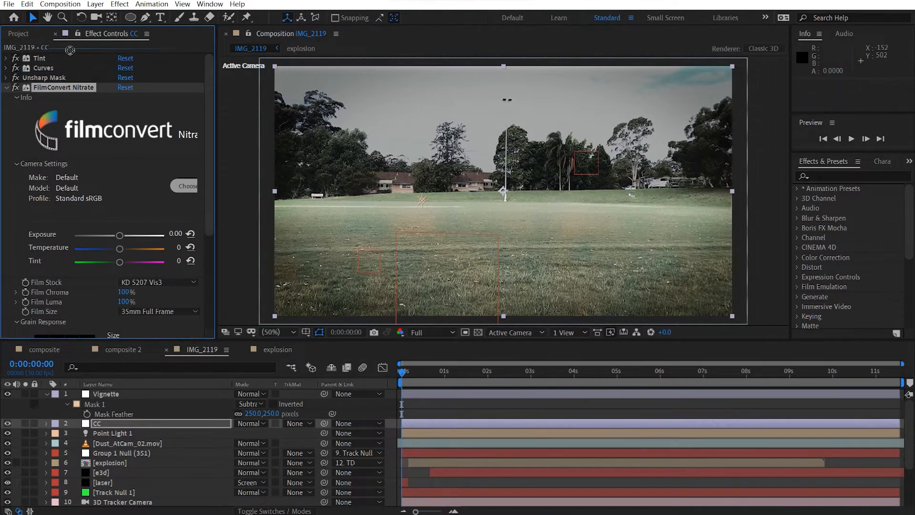
scroll(69, 56, "down", 1)
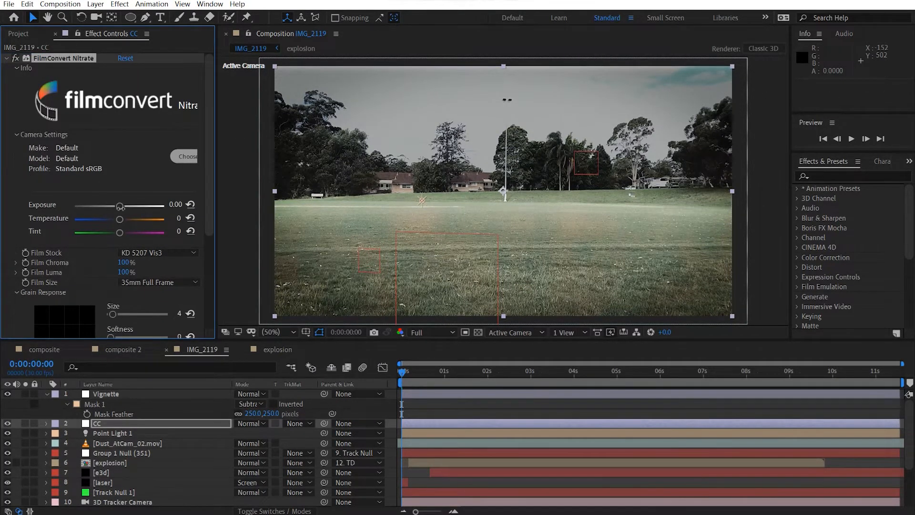
left_click_drag(120, 206, 120, 207)
scroll(141, 257, "down", 4)
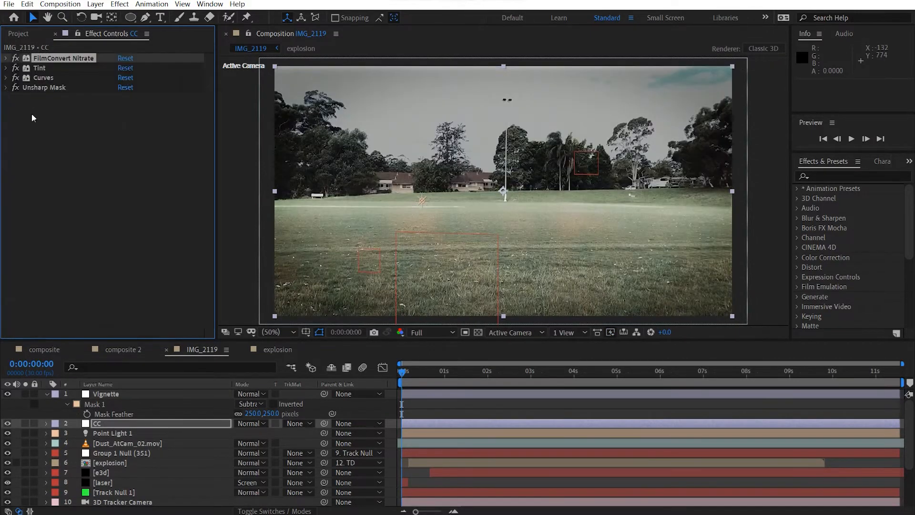
Apply the Noise effect to the CC layer and set its amount of noise to 2%
left_click(94, 173)
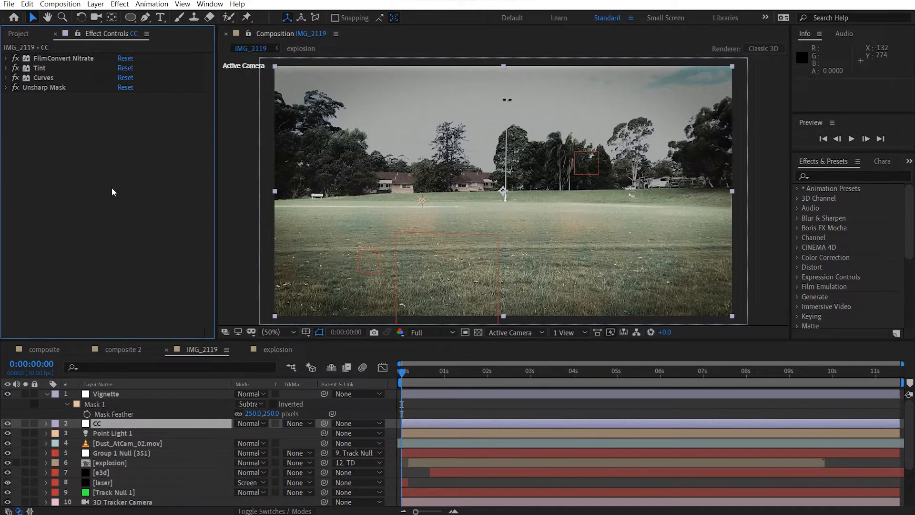
key("ctrl+space")
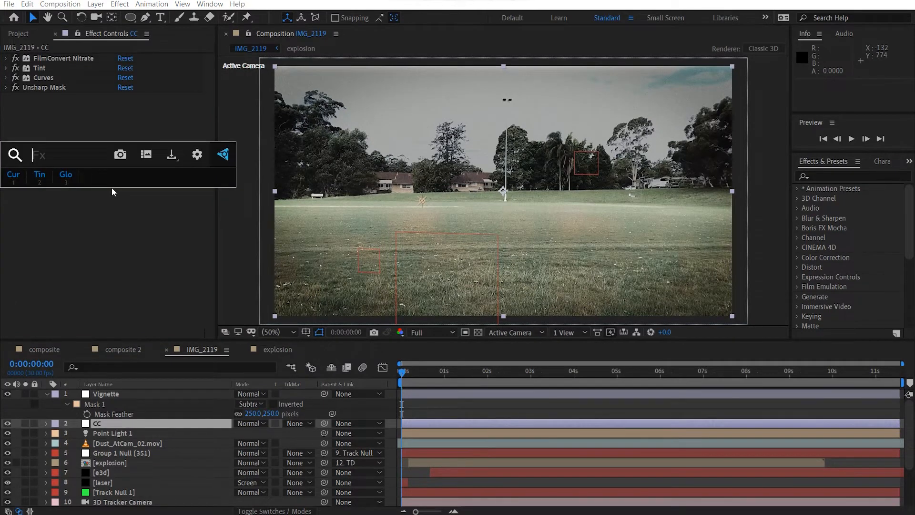
type("noise")
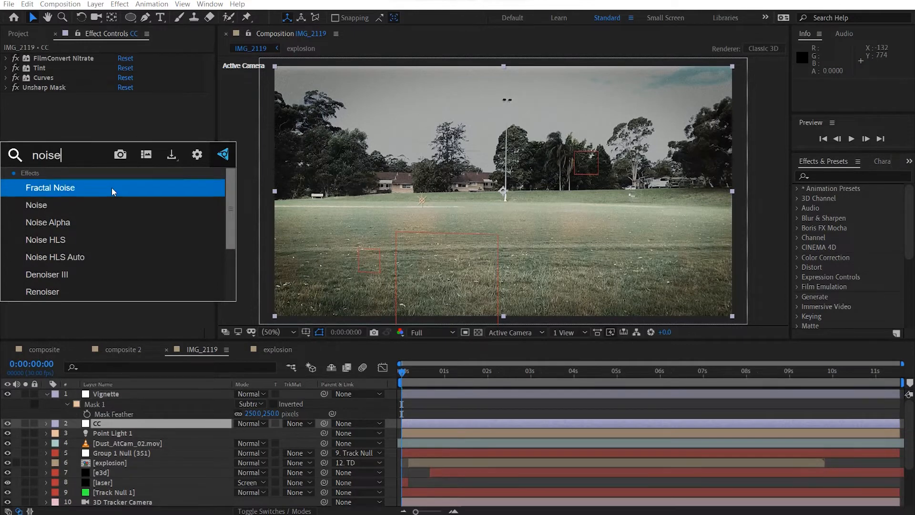
key("Down")
key("Return")
left_click(122, 107)
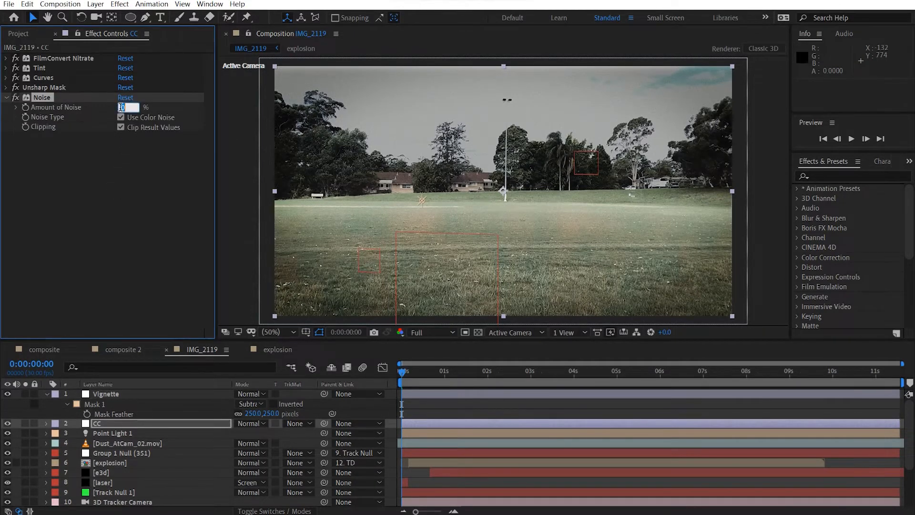
key("Return")
key("slash")
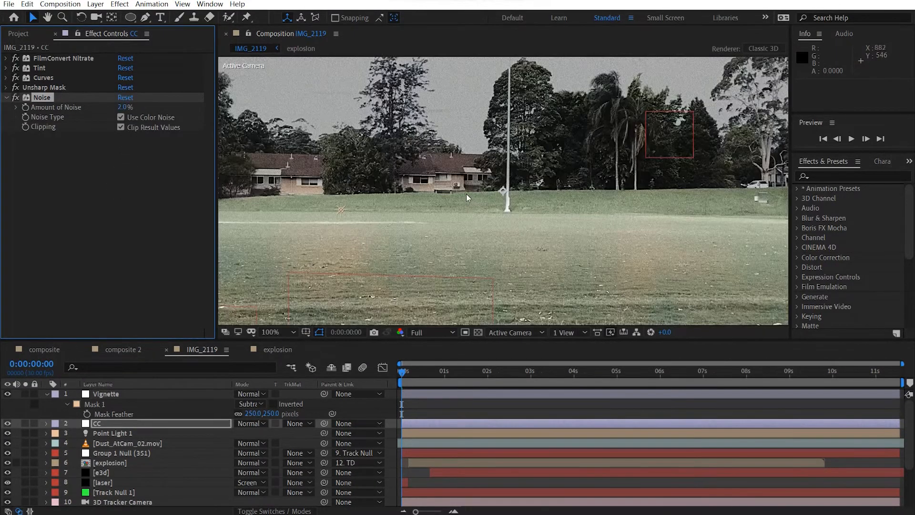
Set the Unsharp Mask radius to 1 with an amount of 40, and reduce the amount of noise to 1%
left_click(6, 87)
left_click(199, 107)
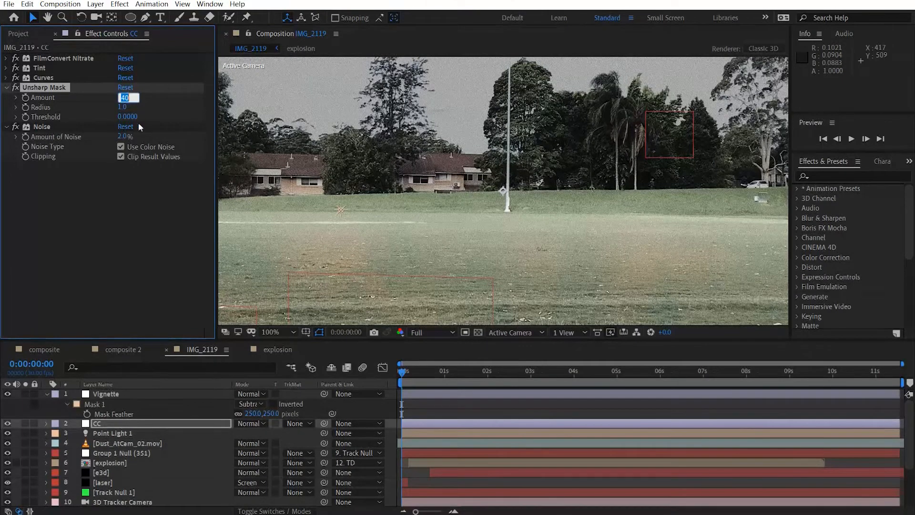
key("Return")
left_click(127, 136)
type("1")
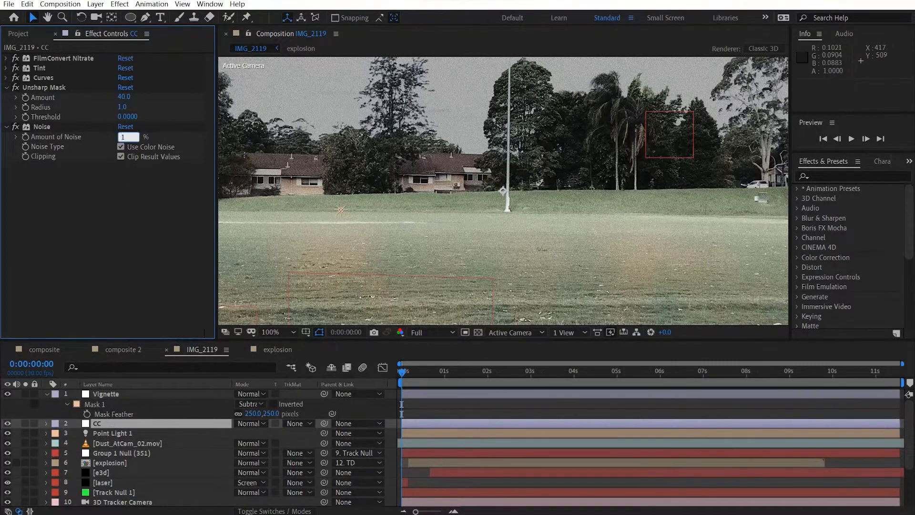
key("Return")
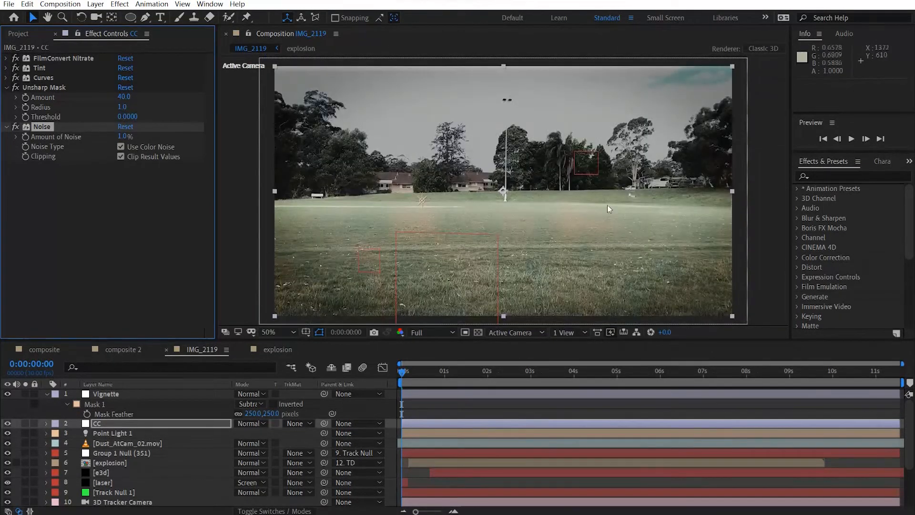
Set the Unsharp Mask amount to 30 on the CC layer and inspect the sharpening up close
left_click(769, 161)
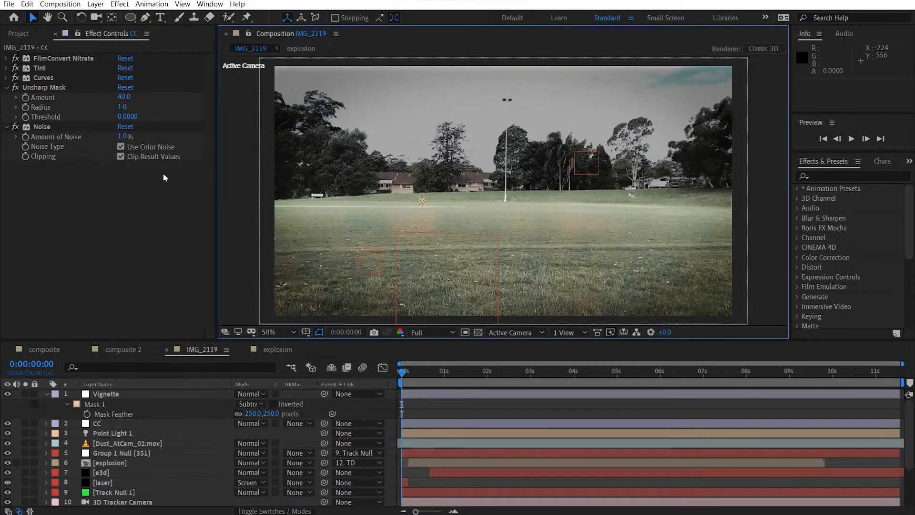
left_click(126, 98)
type("30")
key("Return")
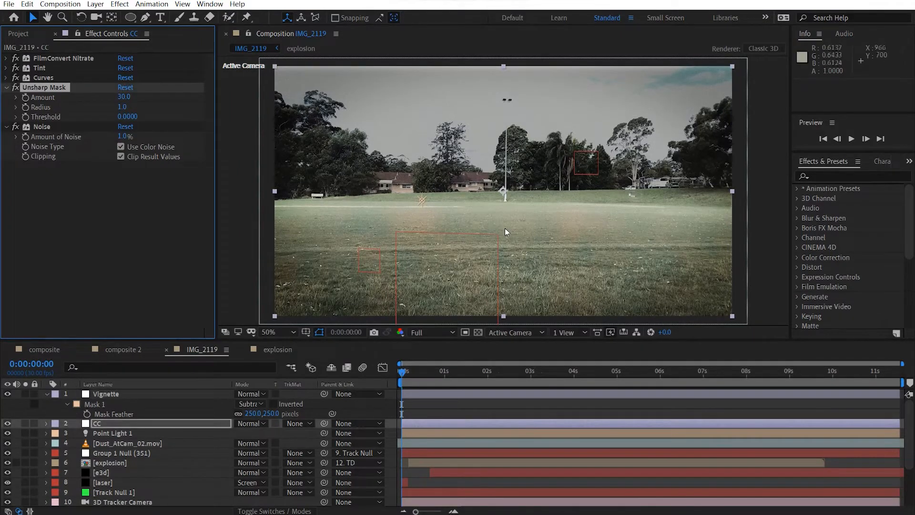
scroll(505, 228, "up", 3)
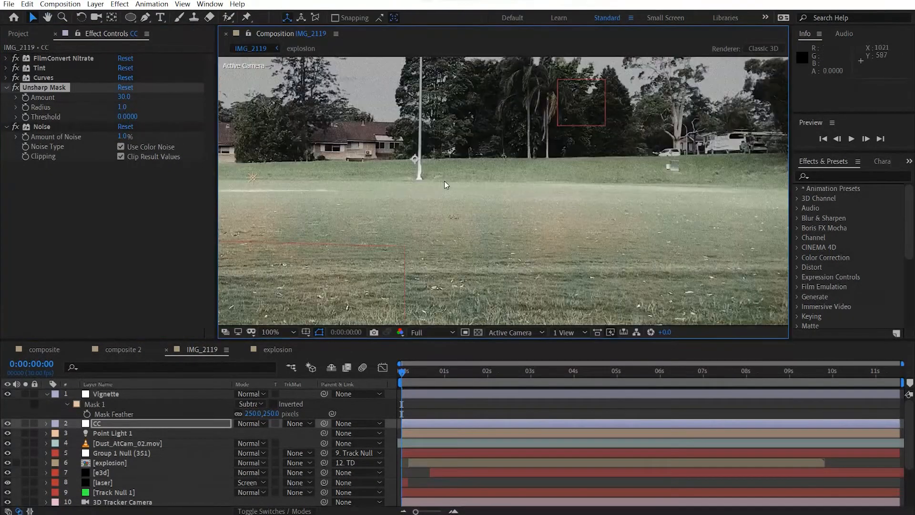
scroll(444, 181, "down", 2)
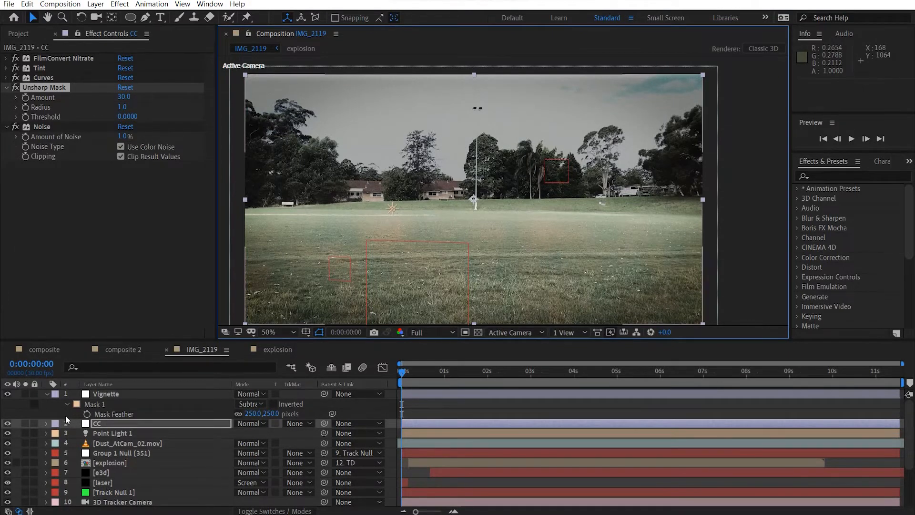
Collapse the Vignette layer's properties and delete the mask from the dead grass matte layer
left_click(46, 394)
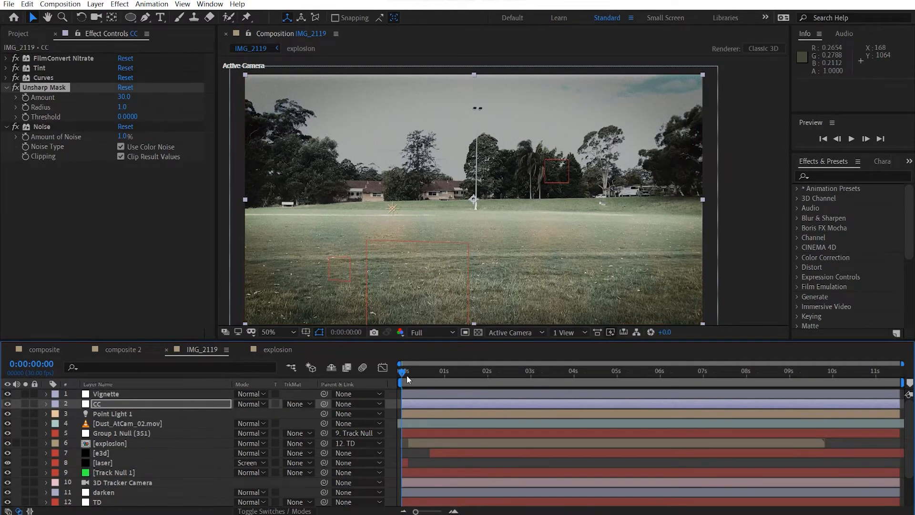
scroll(102, 479, "down", 2)
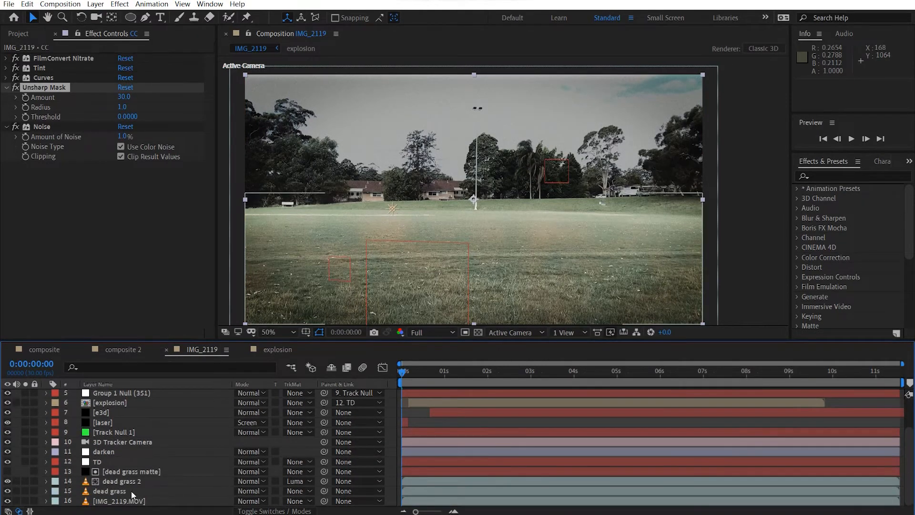
left_click(132, 471)
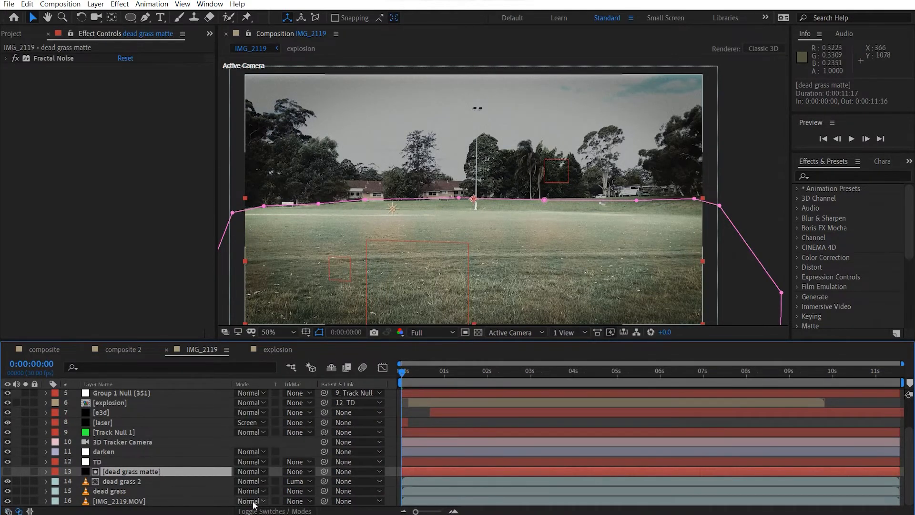
key("m")
left_click(158, 481)
key("Delete")
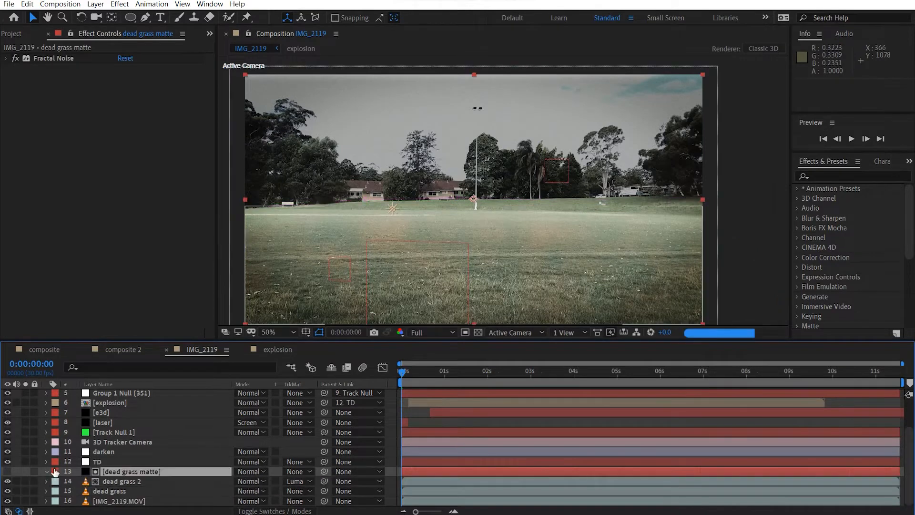
Make the dead grass matte layer visible and solo it to view its fractal noise alone
left_click(7, 471)
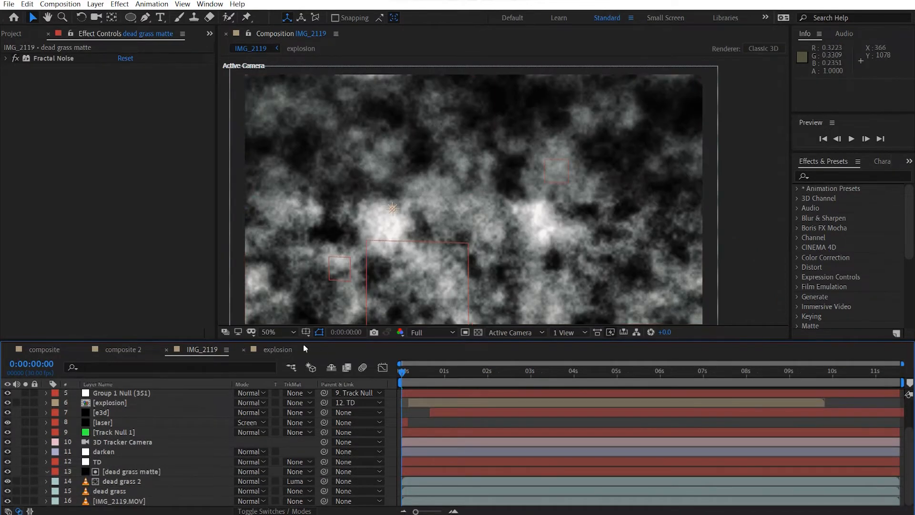
left_click(122, 472)
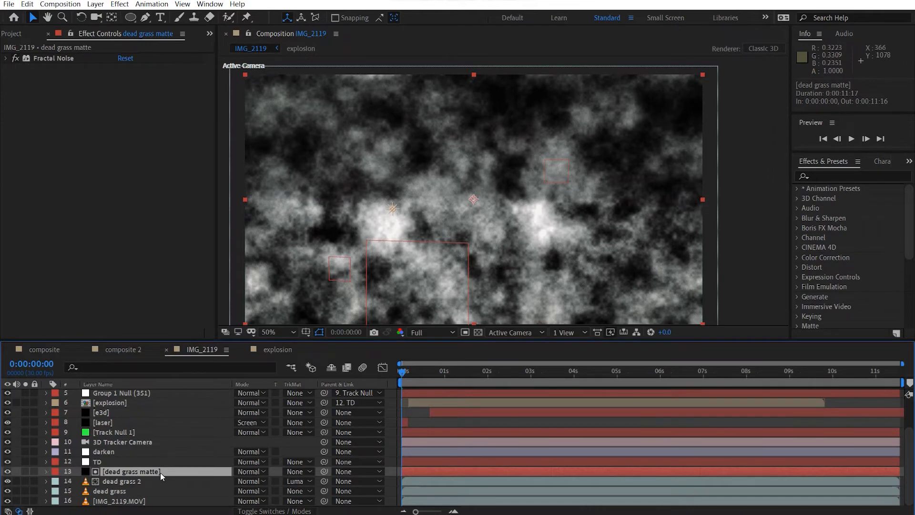
left_click(26, 471)
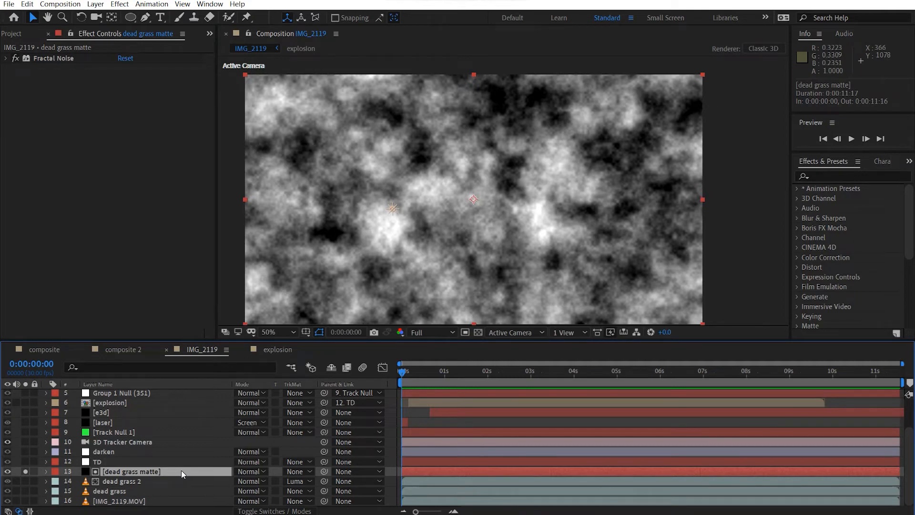
Show the layer switches and resize the dead grass matte solid to 5000 x 5000 px
key("F4")
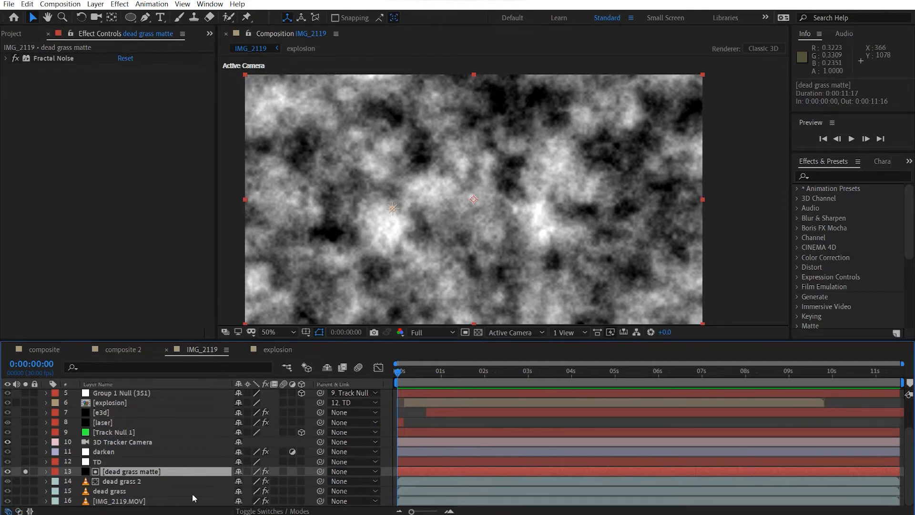
key("ctrl+shift+y")
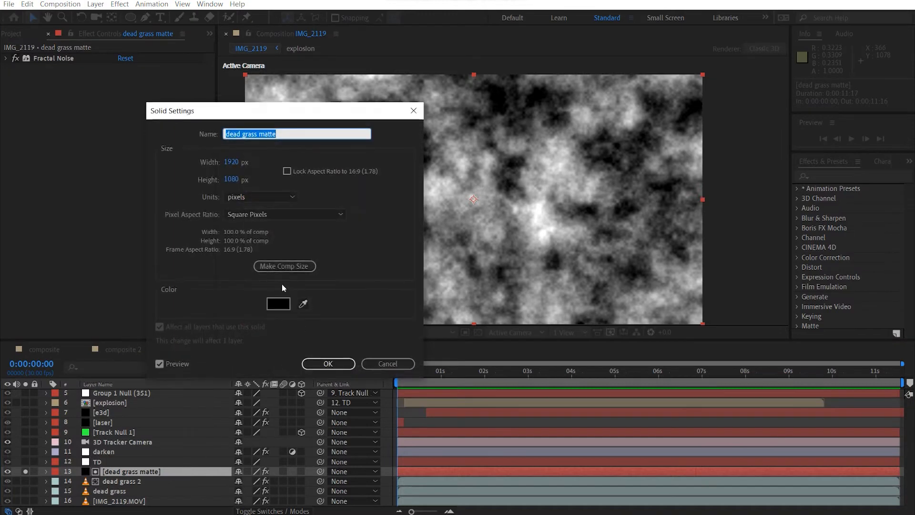
key("Tab")
type("5000")
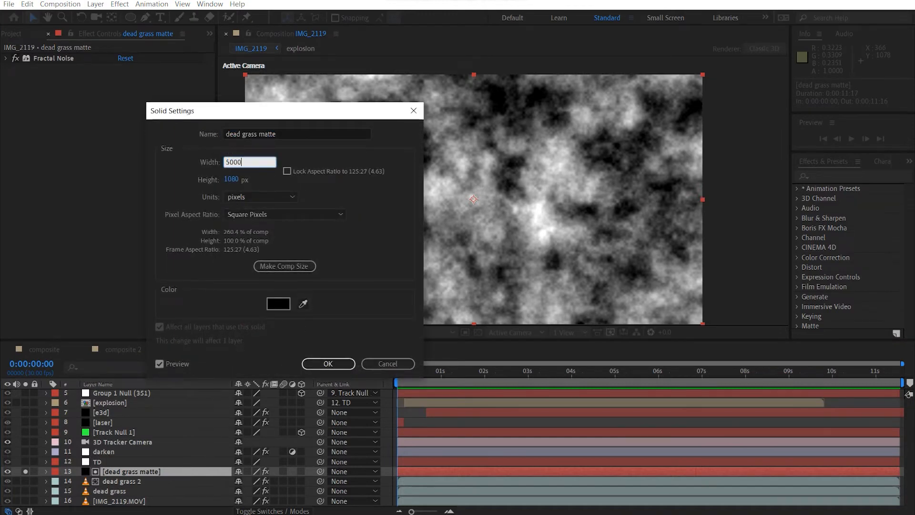
key("Tab")
type("5000")
key("Return")
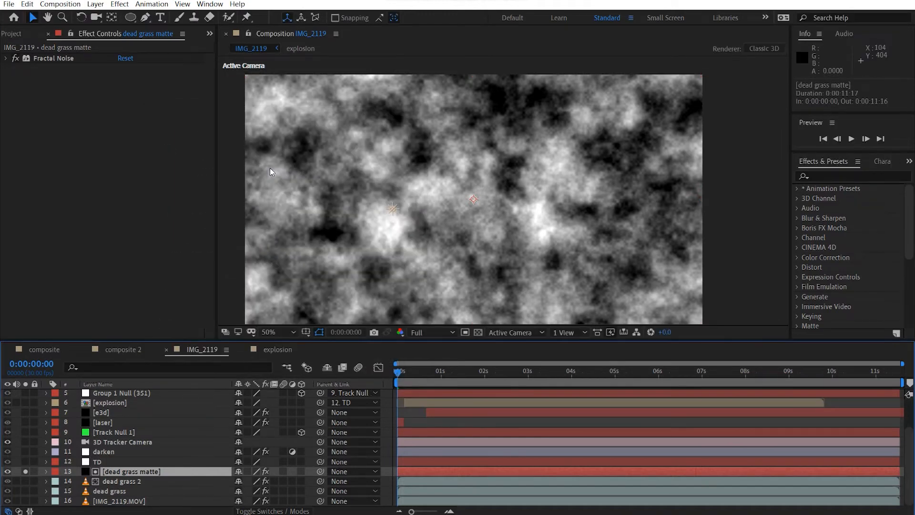
Turn the dead grass matte into a 3D layer and unsolo it
left_click(278, 511)
left_click(275, 511)
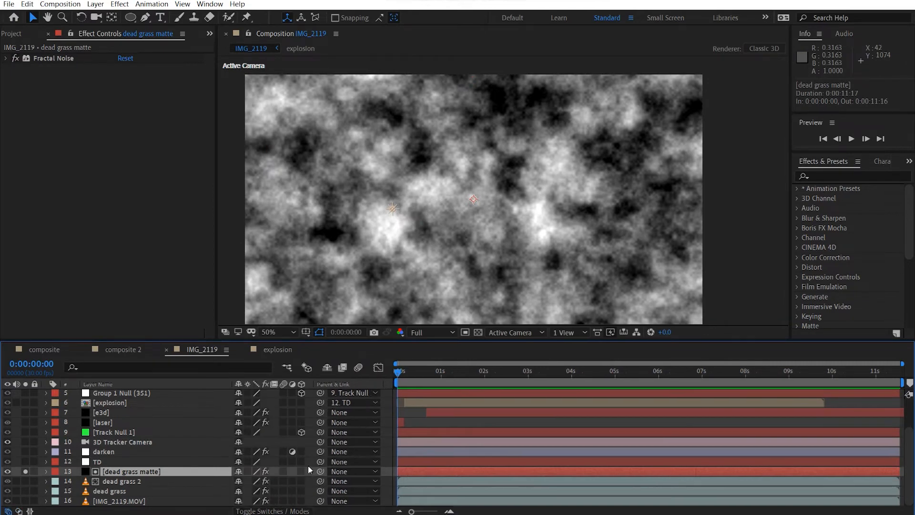
left_click(301, 471)
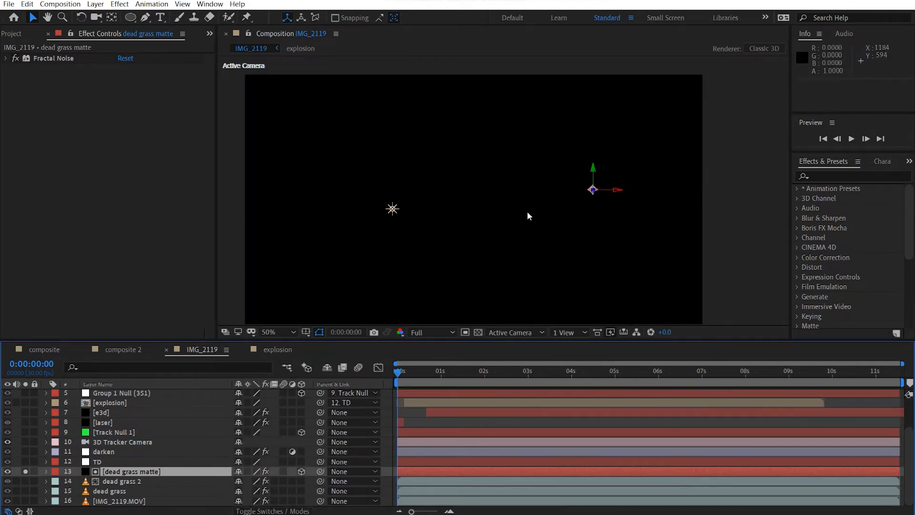
left_click(25, 473)
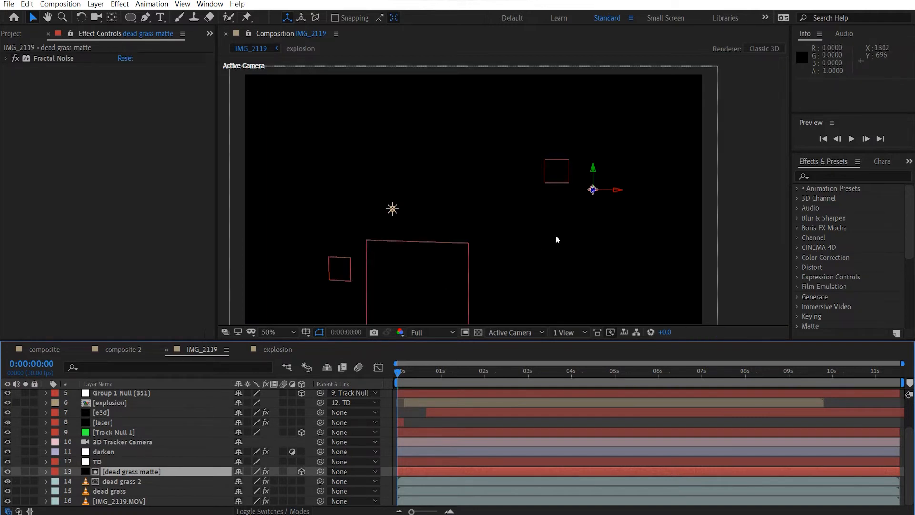
Rotate the dead grass matte to an X orientation of about 272° so it lies flat, and lower it to about Y 830
scroll(510, 258, "down", 2)
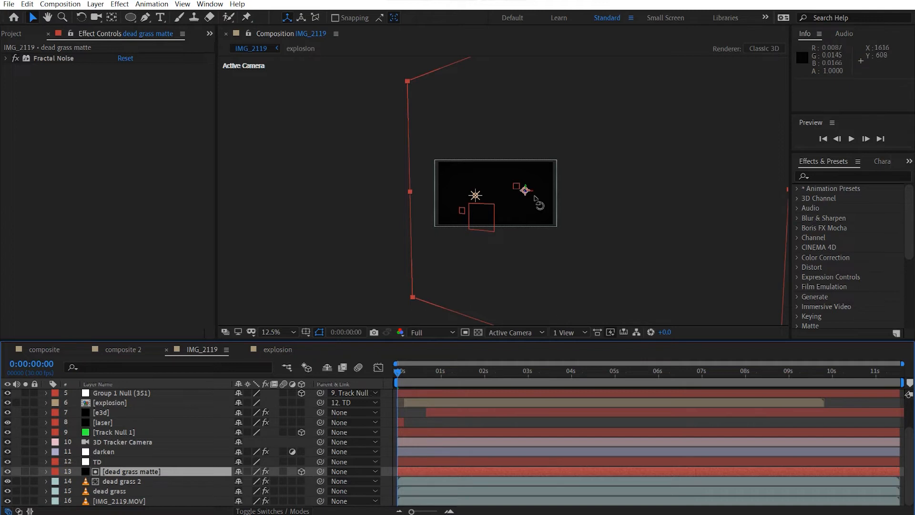
key("w")
left_click_drag(535, 196, 534, 184)
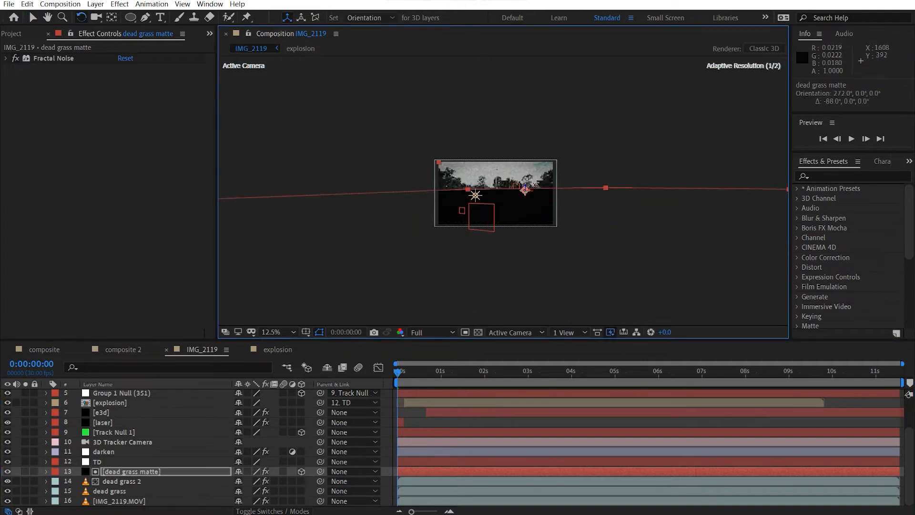
key("period")
key("period")
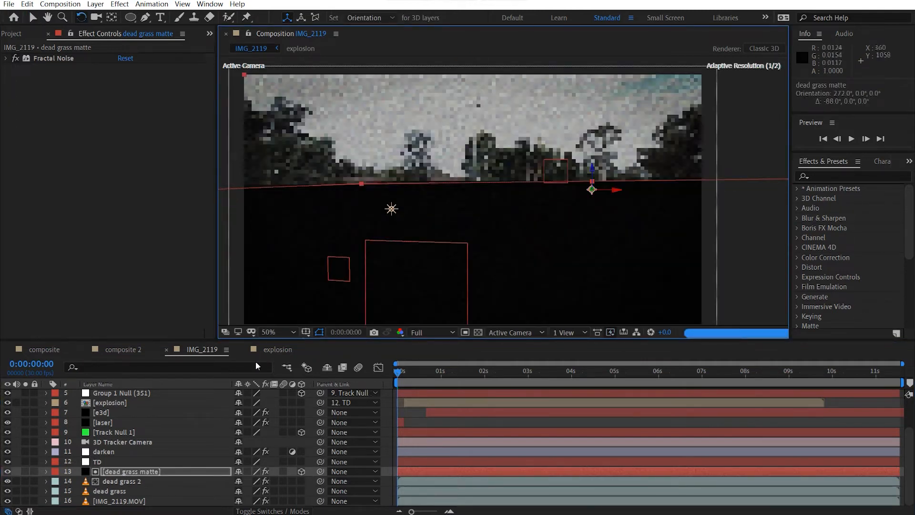
Hide the dead grass matte, turn off Accepts Lights in its Material Options, and collapse the layer
key("a")
key("a")
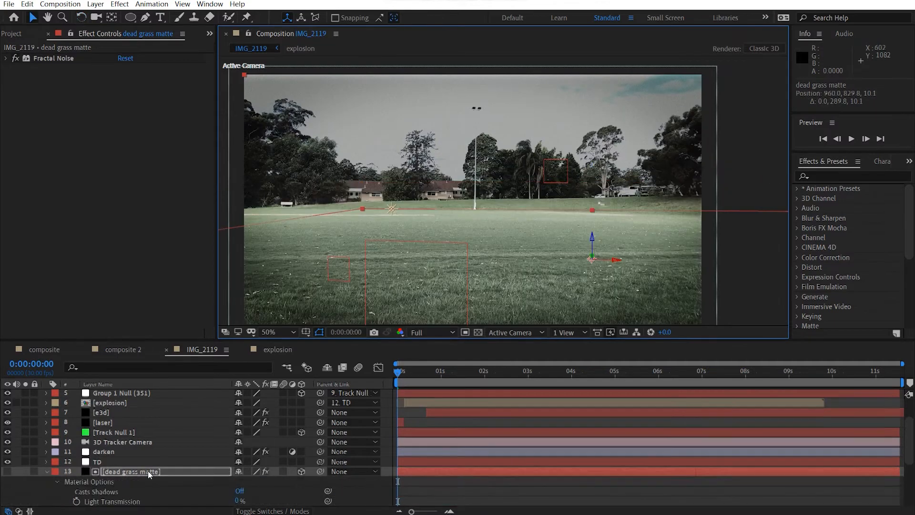
scroll(148, 471, "down", 2)
left_click(238, 462)
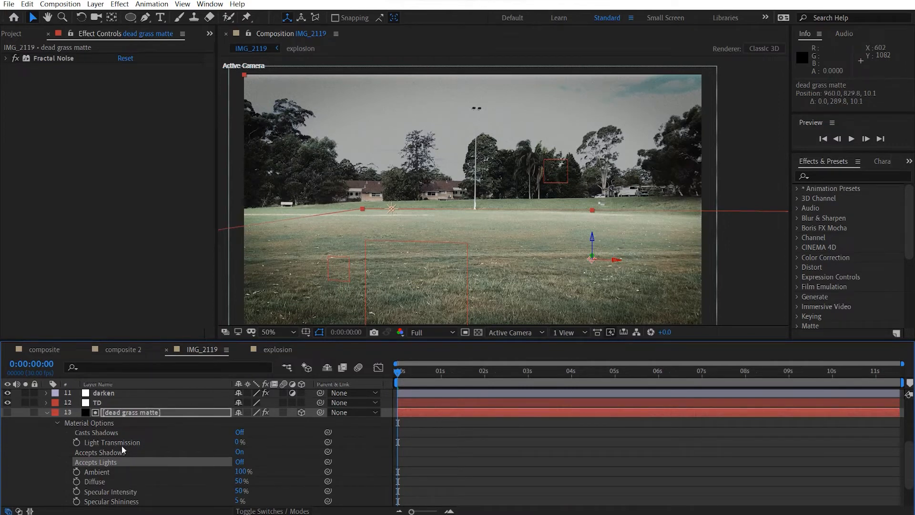
left_click(47, 413)
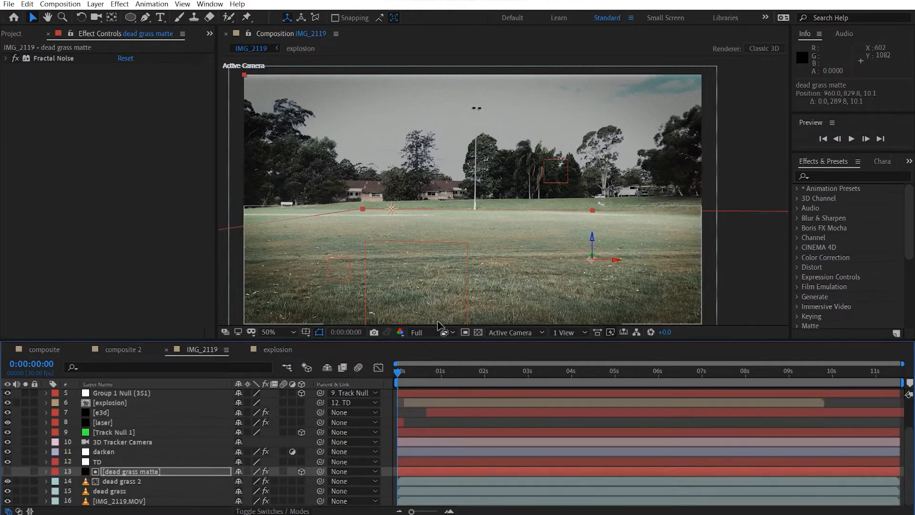
Move the dead grass matte to about X -274, turn its Z orientation to about 356°, and check it at the clip's last frame
left_click_drag(617, 261, 324, 277)
key("w")
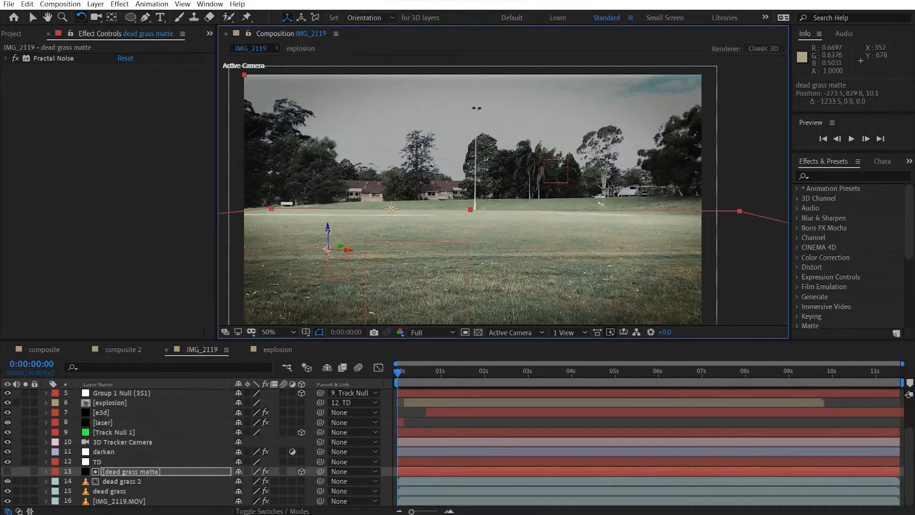
left_click_drag(329, 233, 328, 232)
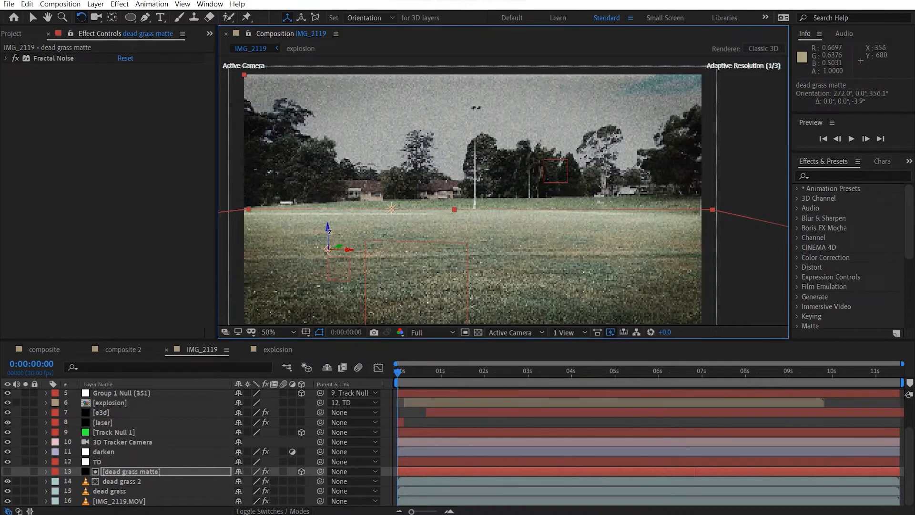
left_click(395, 374)
left_click_drag(492, 381, 899, 374)
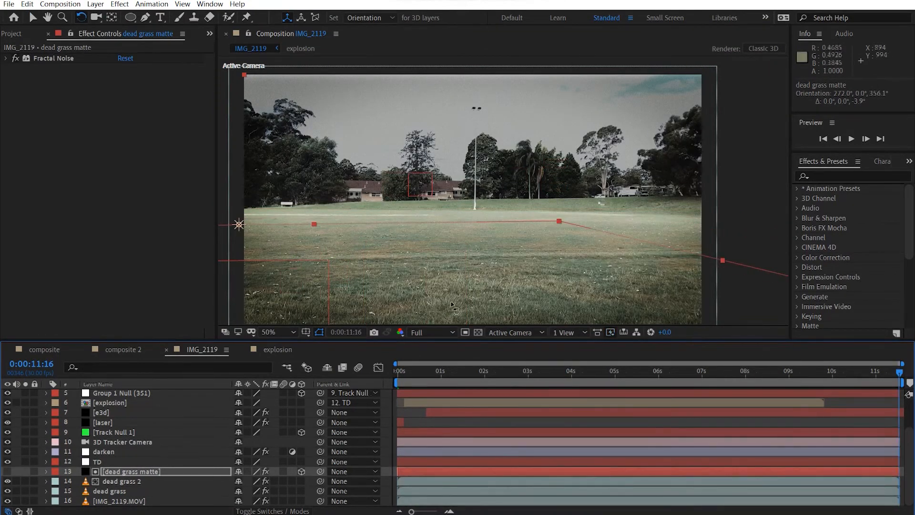
Scale the dead grass matte to 148%, return to the first frame, and collapse the layer
key("period")
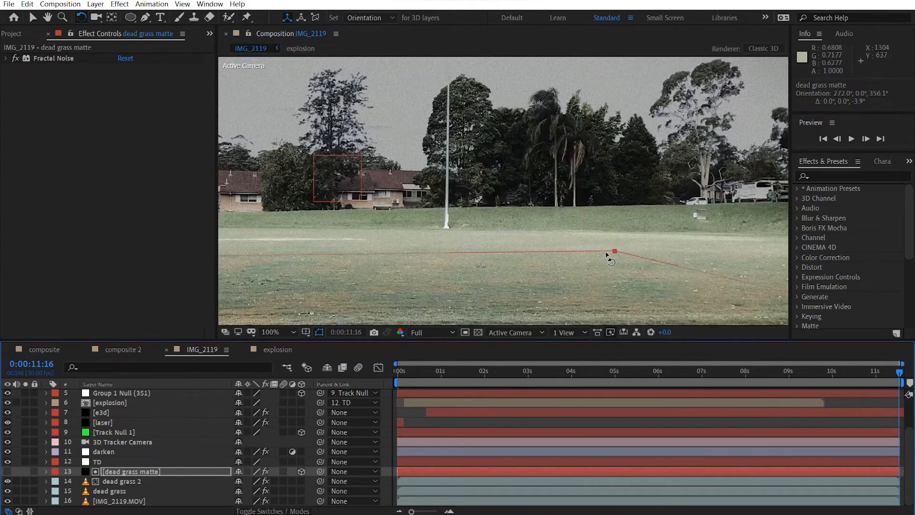
scroll(606, 253, "down", 1)
left_click_drag(598, 259, 593, 242)
scroll(496, 267, "up", 1)
key("comma")
key("w")
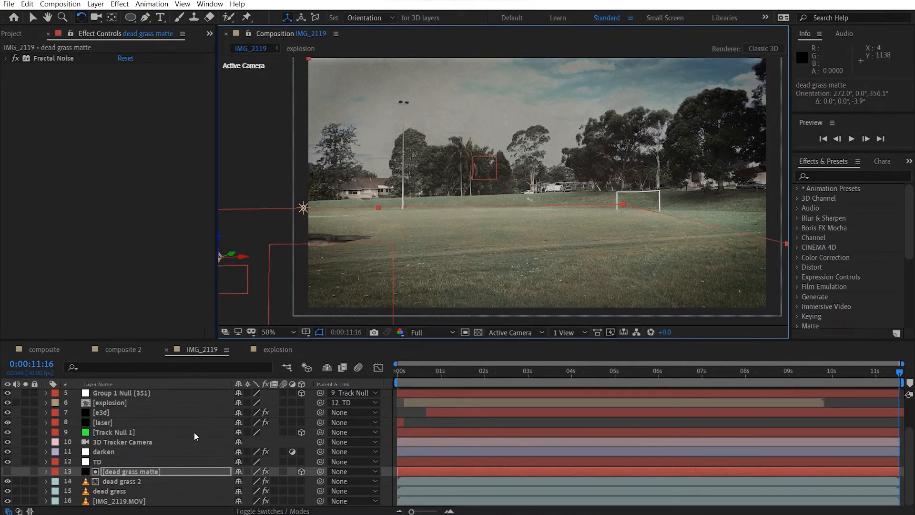
key("s")
left_click_drag(252, 481, 276, 480)
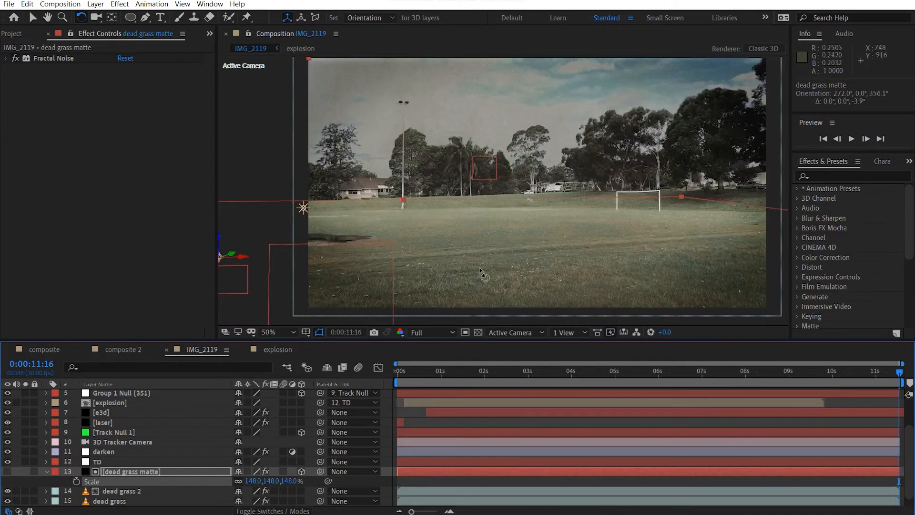
key("Home")
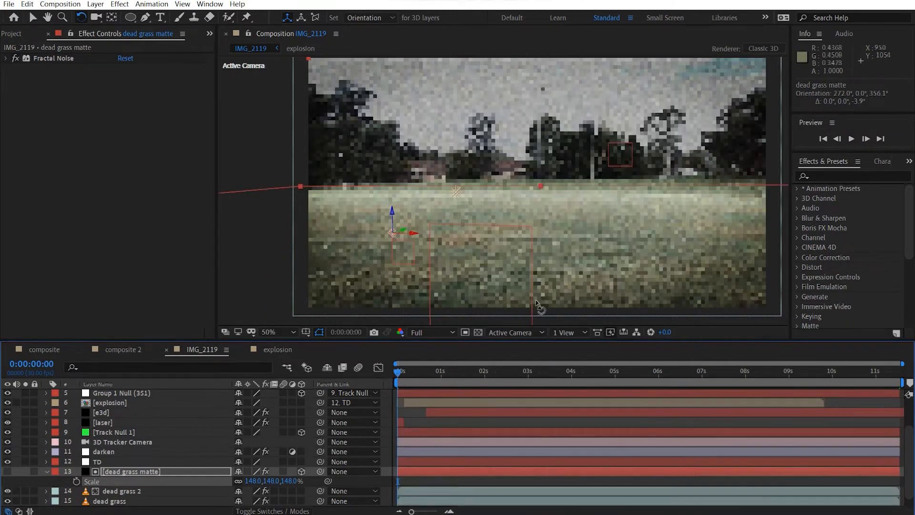
left_click(47, 471)
Raise the Master Saturation to 70 in the Hue/Saturation effect on dead grass 2
left_click(156, 481)
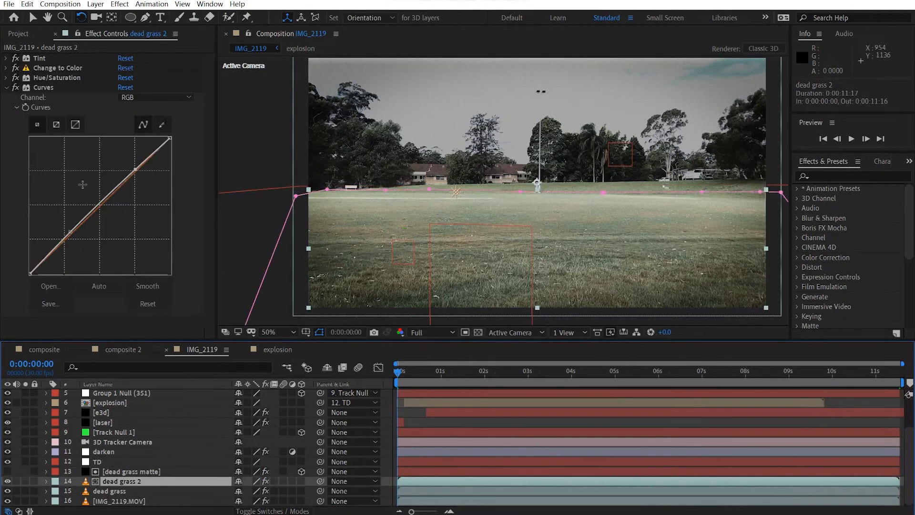
left_click(6, 87)
left_click(6, 77)
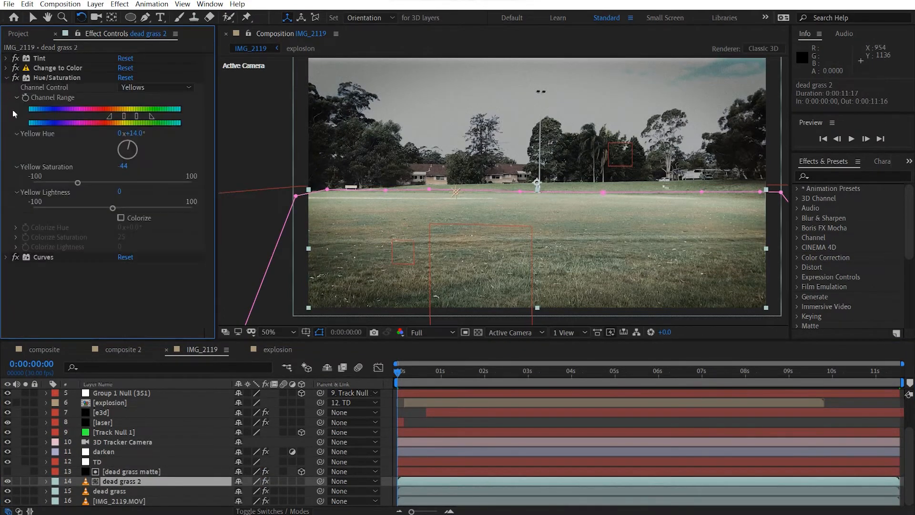
left_click_drag(77, 183, 169, 183)
left_click(138, 89)
left_click(145, 99)
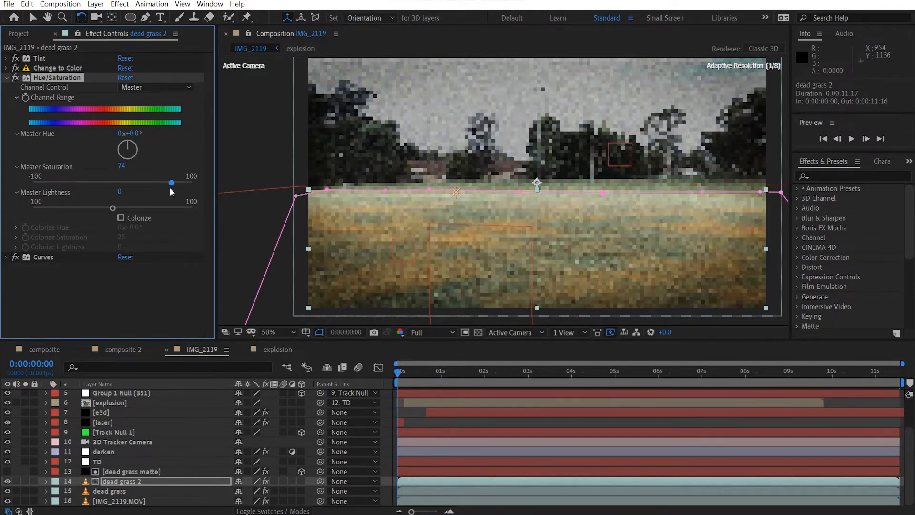
scroll(470, 278, "up", 1)
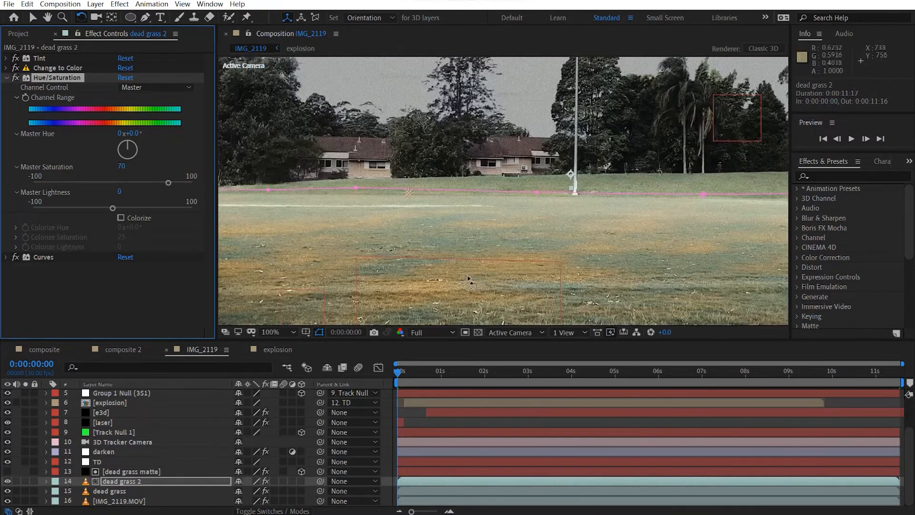
left_click_drag(476, 277, 471, 178)
key("w")
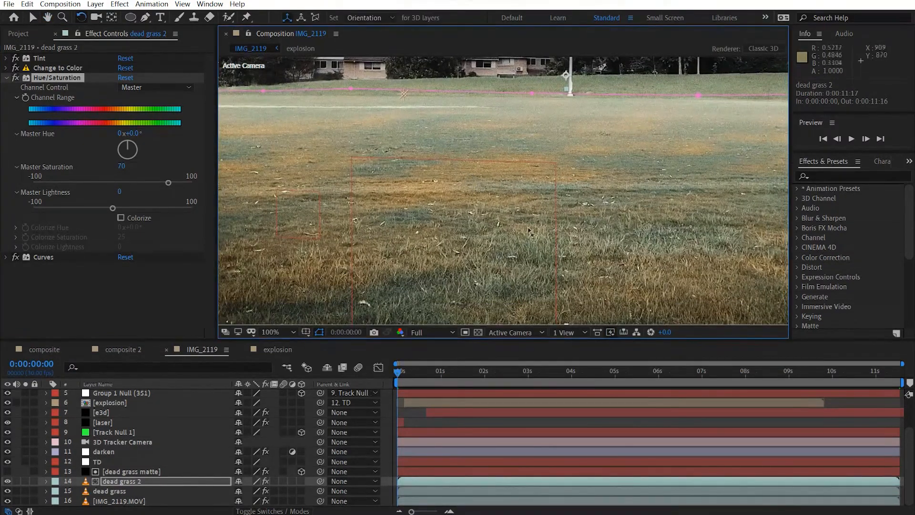
Lower the Yellows saturation to -66 in the Hue/Saturation effect on dead grass 2
left_click(152, 87)
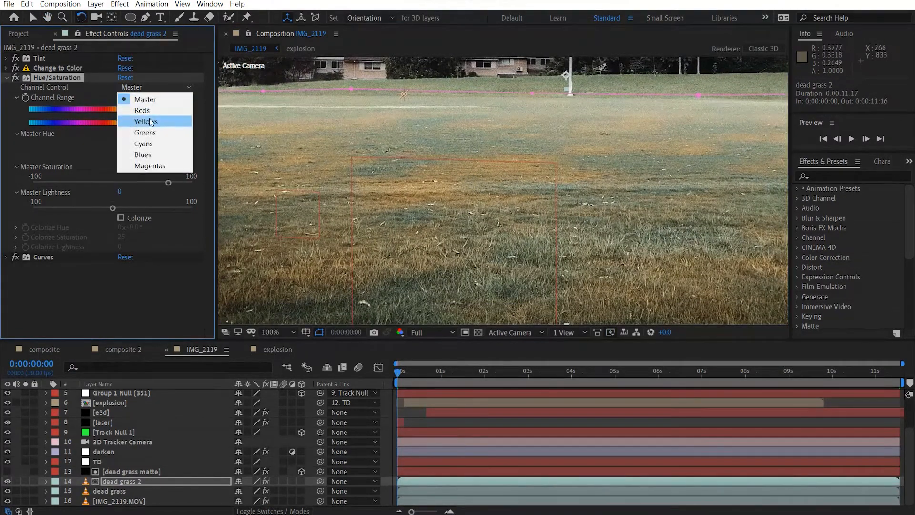
left_click(153, 120)
left_click_drag(76, 184, 61, 184)
scroll(447, 247, "down", 1)
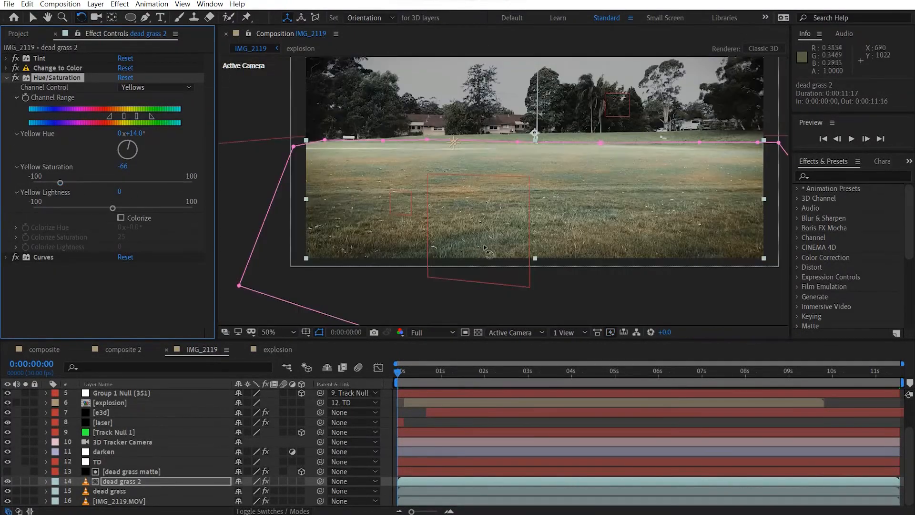
left_click_drag(499, 260, 454, 277)
key("v")
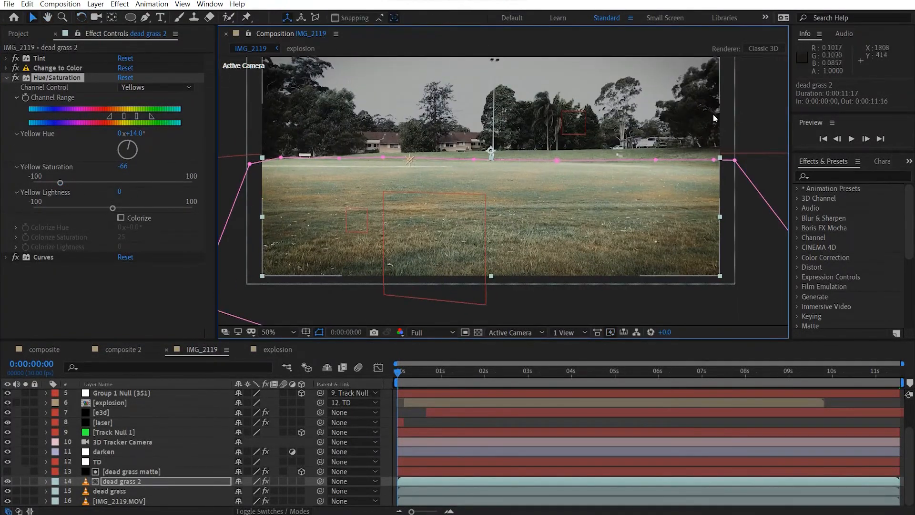
Reduce the Fractal Noise scale on the dead grass matte to 220
left_click(136, 472)
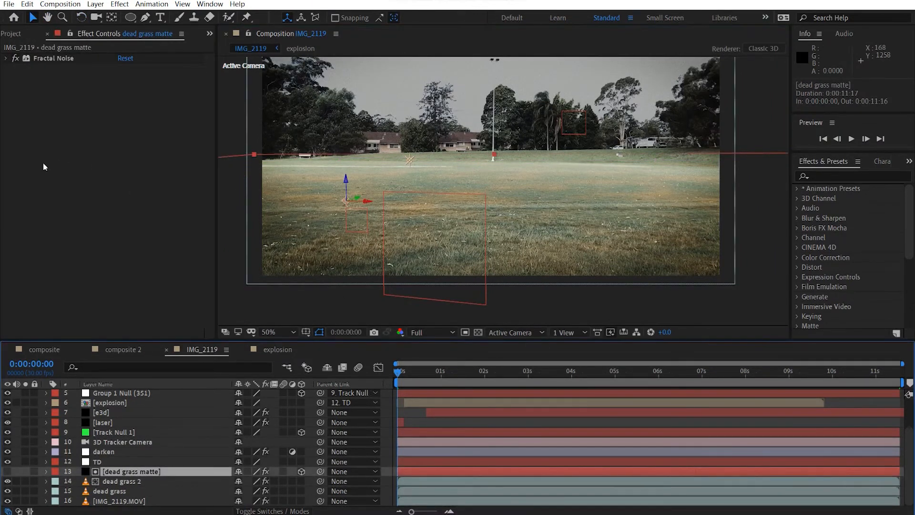
left_click(6, 58)
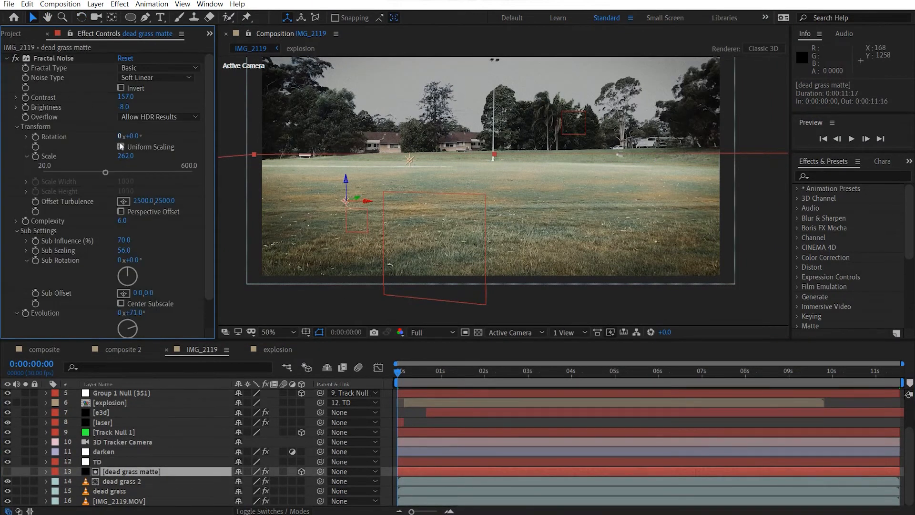
left_click_drag(127, 162, 104, 161)
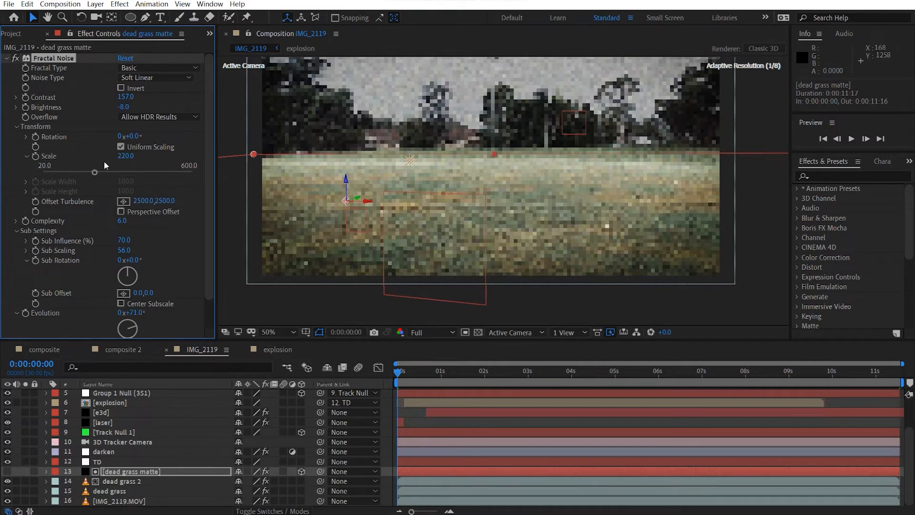
scroll(472, 270, "up", 2)
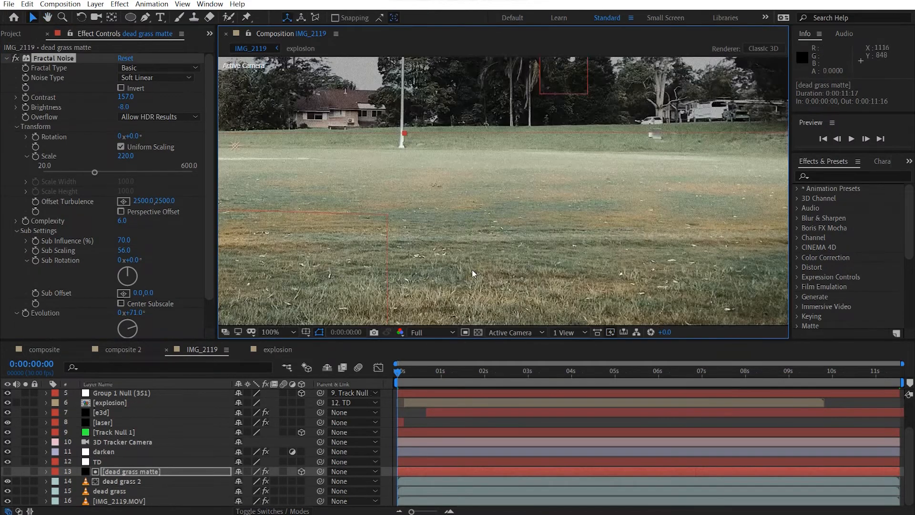
In the e3d layer's Element scene, darken the Cylinder Model's Default material diffuse color to grey C7C7C7 and accept the scene
scroll(125, 479, "up", 2)
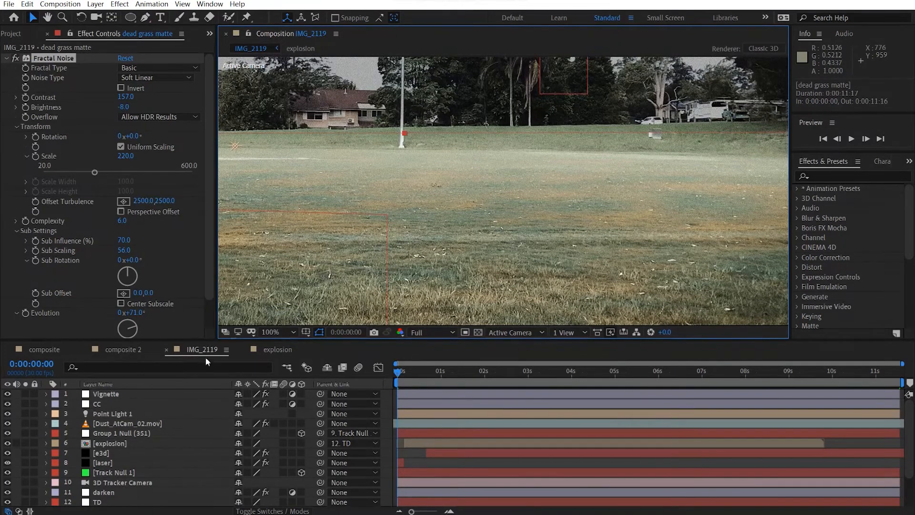
left_click(112, 455)
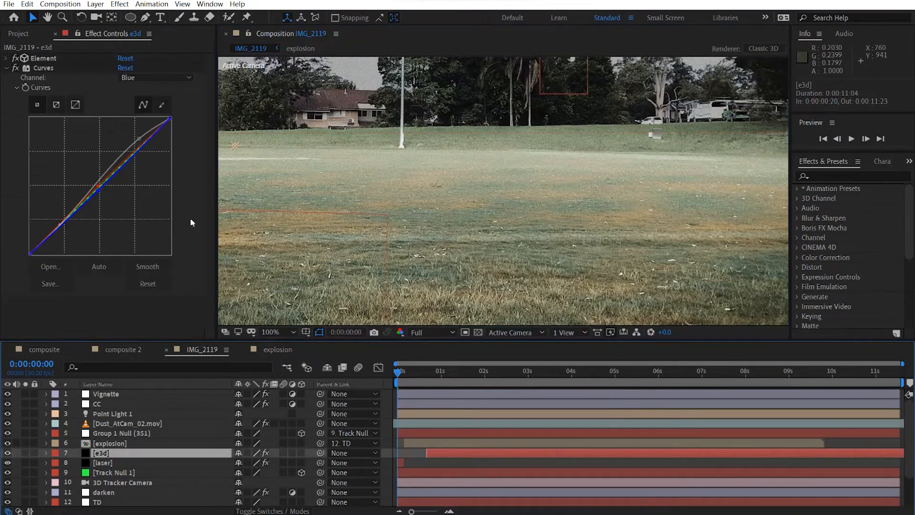
left_click(6, 58)
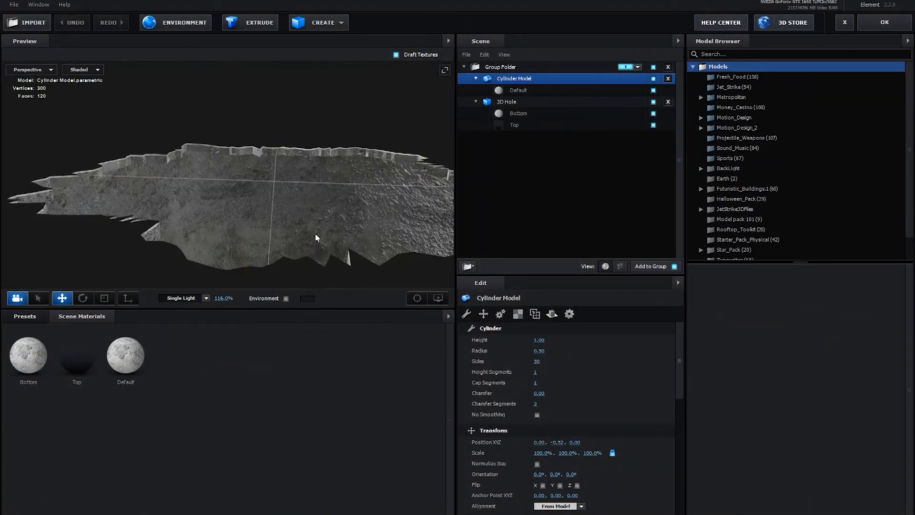
left_click_drag(316, 235, 292, 230)
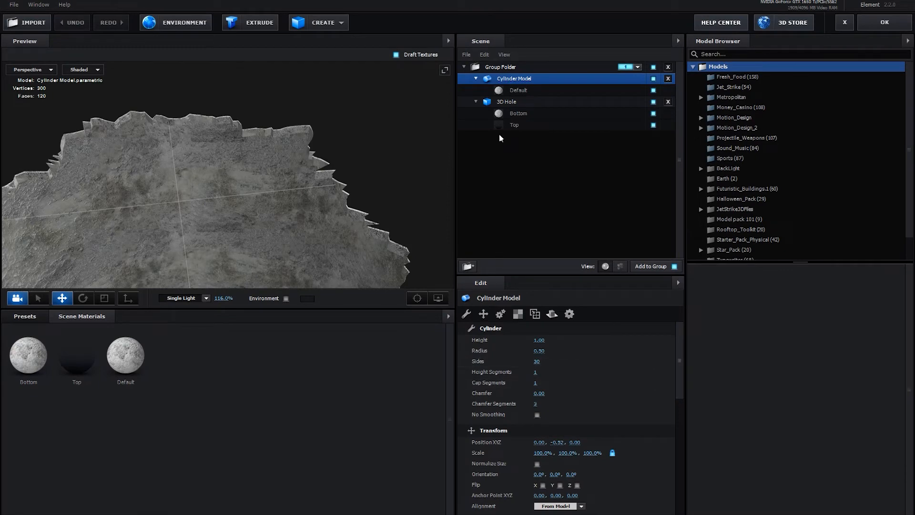
left_click(514, 93)
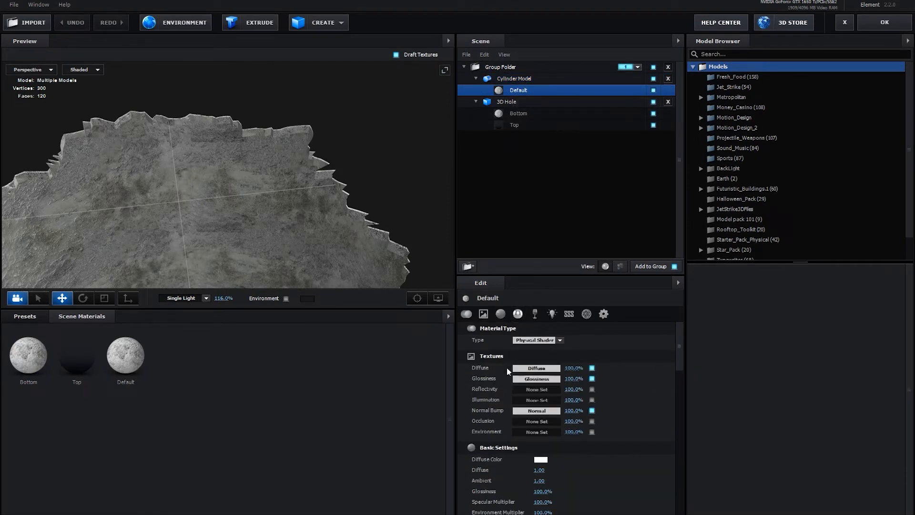
scroll(520, 390, "down", 4)
left_click(541, 362)
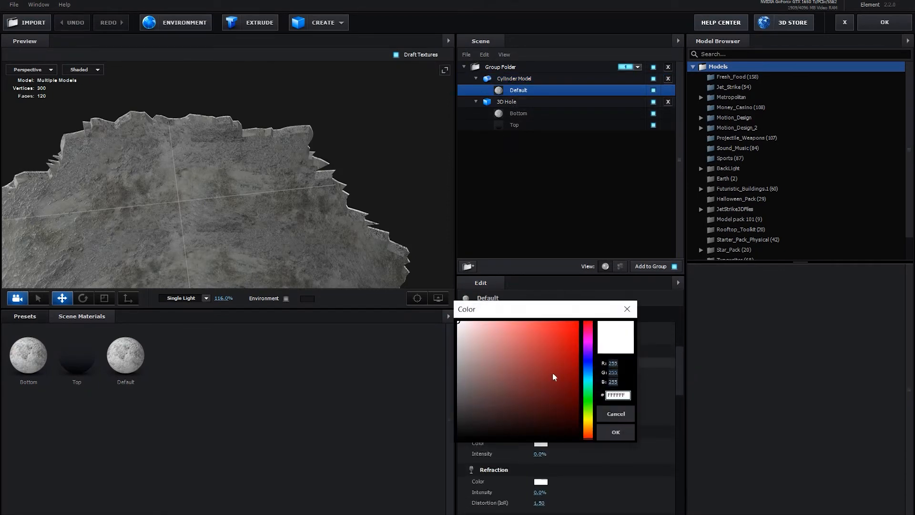
left_click_drag(589, 423, 590, 424)
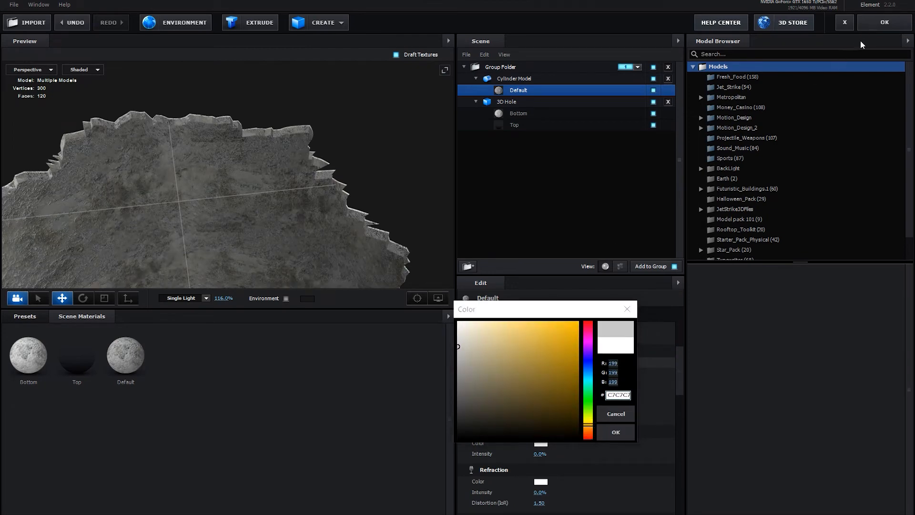
left_click(880, 20)
left_click(871, 29)
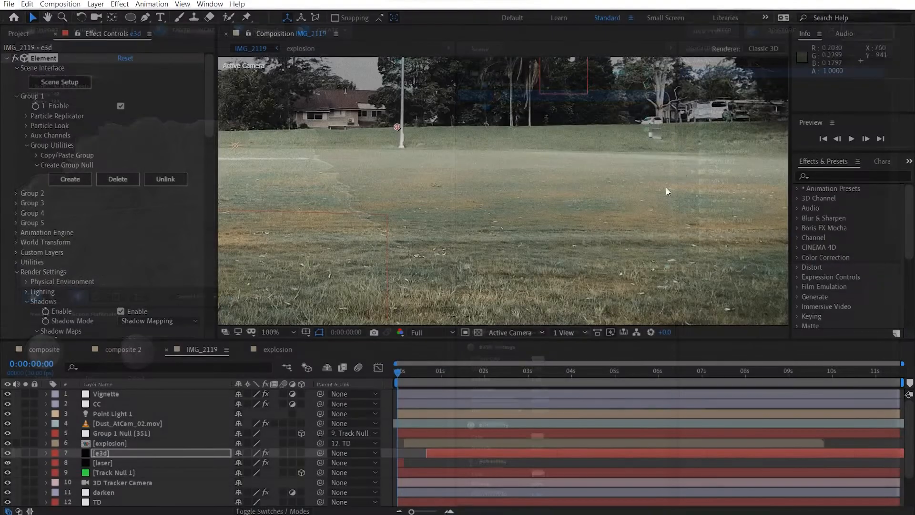
Solo the e3d layer around 0:00:01:24 to show the crater, and reset its Curves effect
left_click(26, 453)
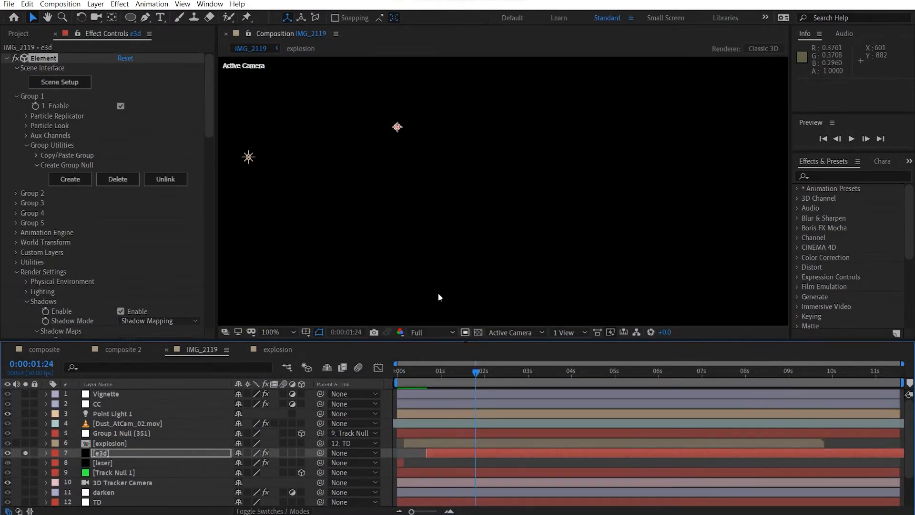
left_click_drag(371, 190, 615, 214)
scroll(479, 237, "up", 1)
left_click_drag(434, 256, 540, 193)
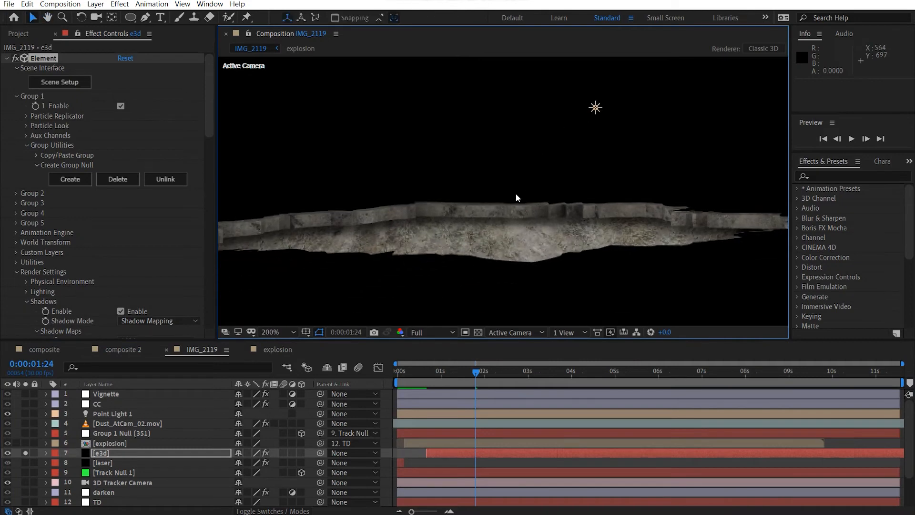
left_click(6, 58)
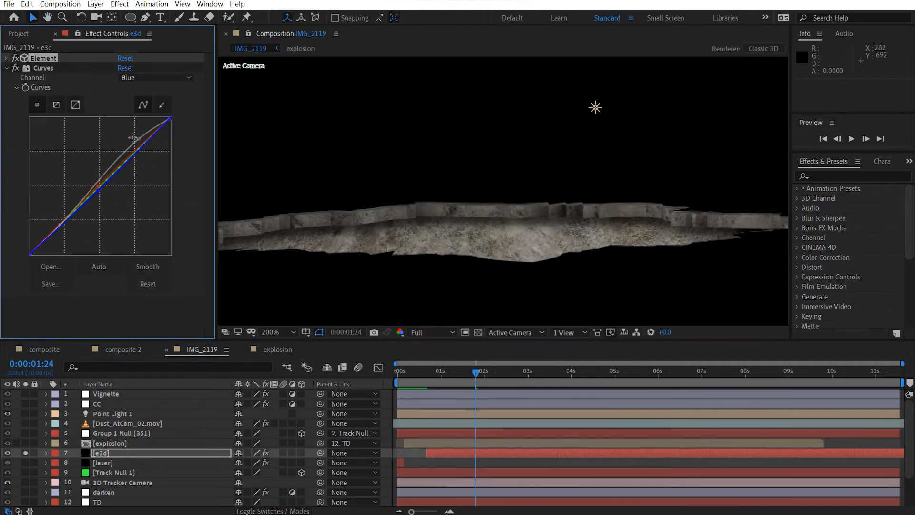
left_click(129, 68)
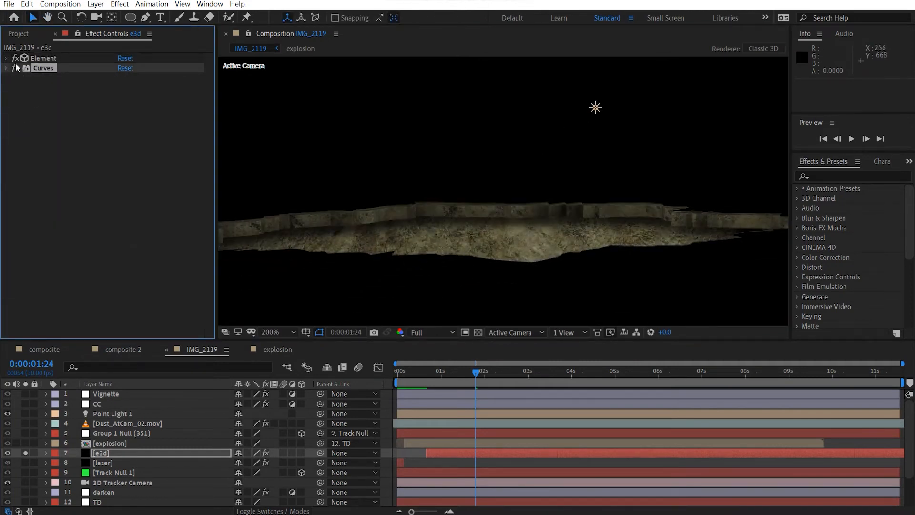
With Curves disabled, apply a Tint effect to the e3d layer and map white to dark brown 493C2F
left_click(72, 131)
key("ctrl+space")
key("2")
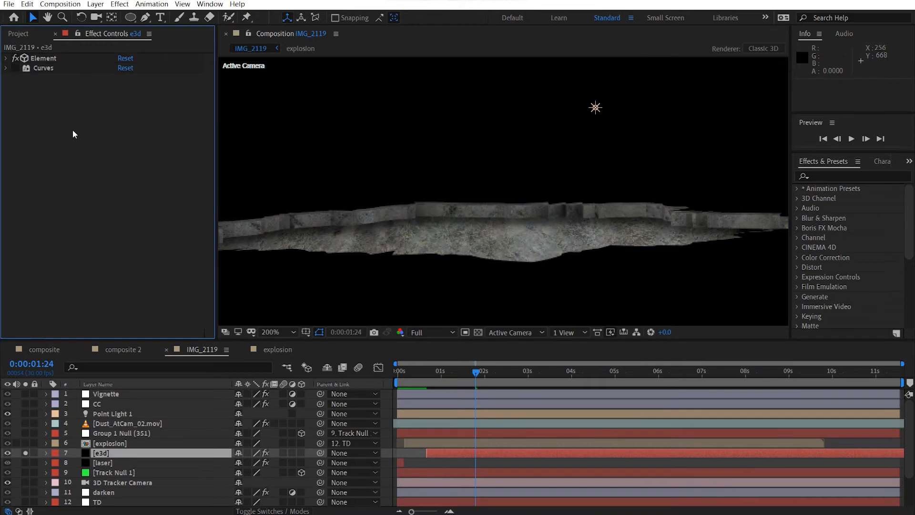
left_click(123, 97)
left_click_drag(128, 191, 106, 215)
left_click_drag(290, 253, 290, 233)
mouse_move(189, 214)
left_mouse_down()
mouse_move(202, 205)
mouse_move(192, 203)
left_mouse_up()
left_click_drag(294, 245, 292, 243)
left_click_drag(211, 206, 180, 210)
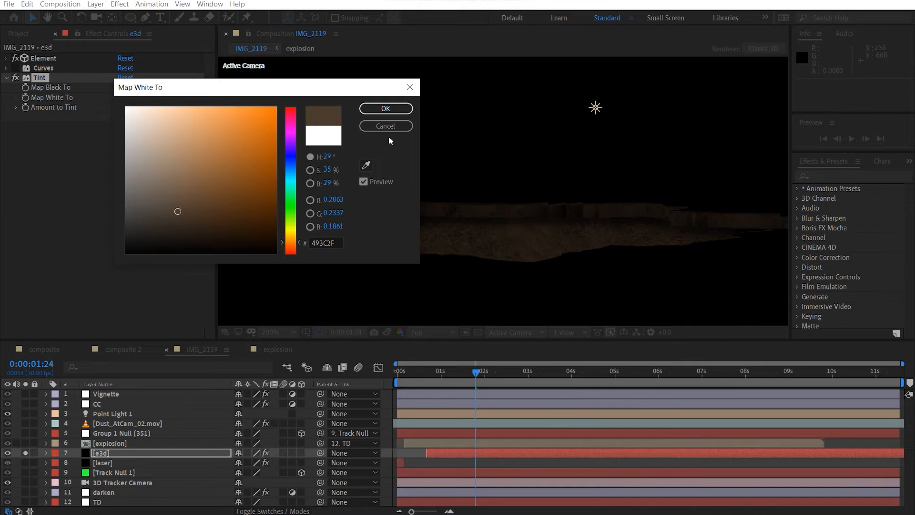
left_click(386, 108)
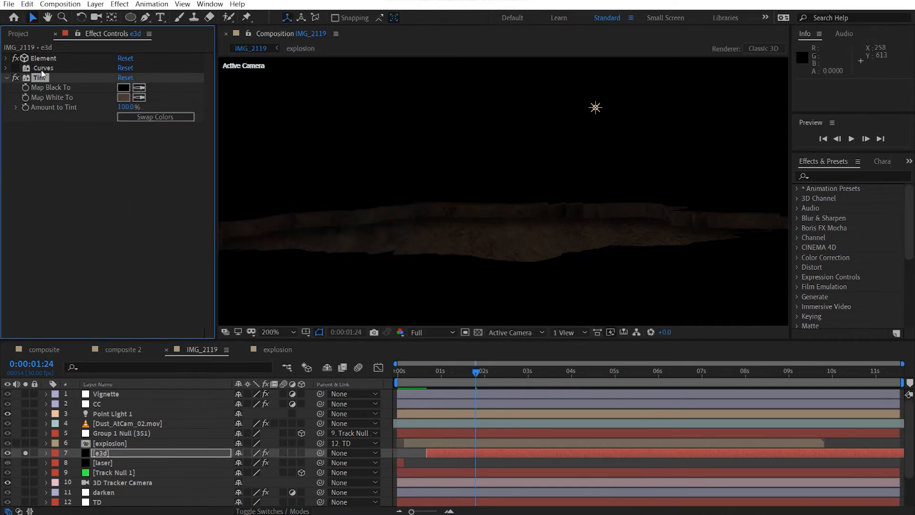
Place the Curves effect below Tint with Curves enabled, and set the Amount to Tint to 50%
left_click_drag(41, 69, 37, 97)
left_click(124, 97)
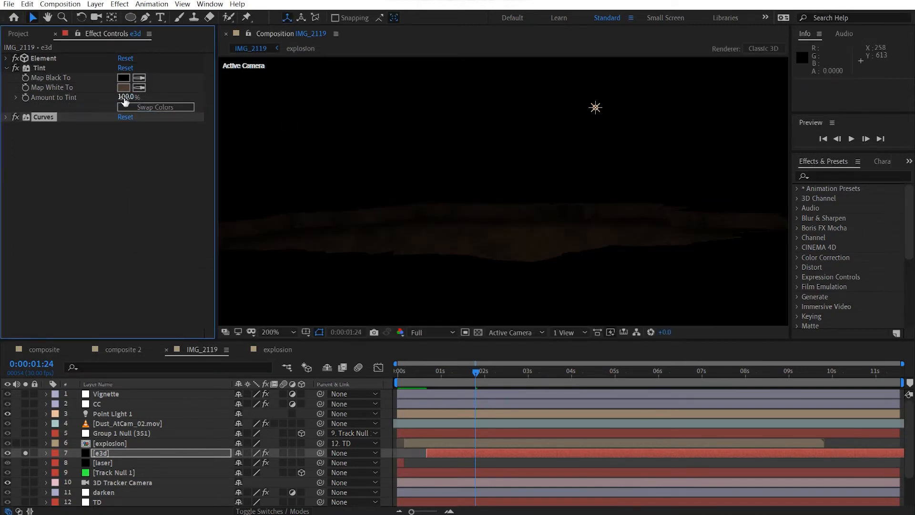
type("50")
key("Return")
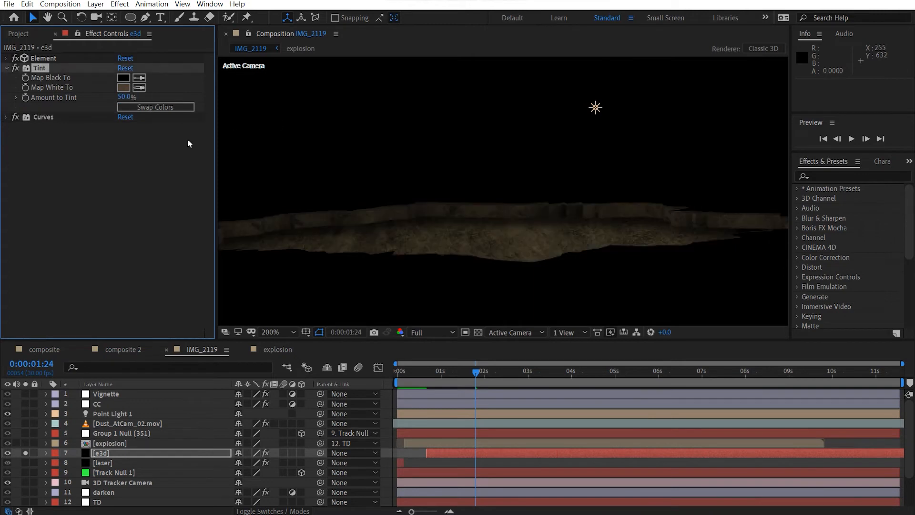
Expand the Curves effect below Tint on the e3d layer and reset it
left_click(7, 117)
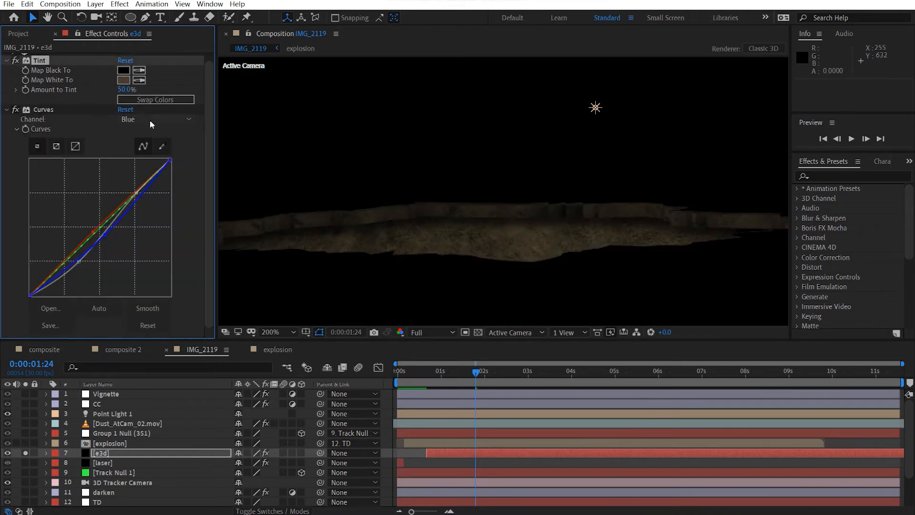
left_click(125, 111)
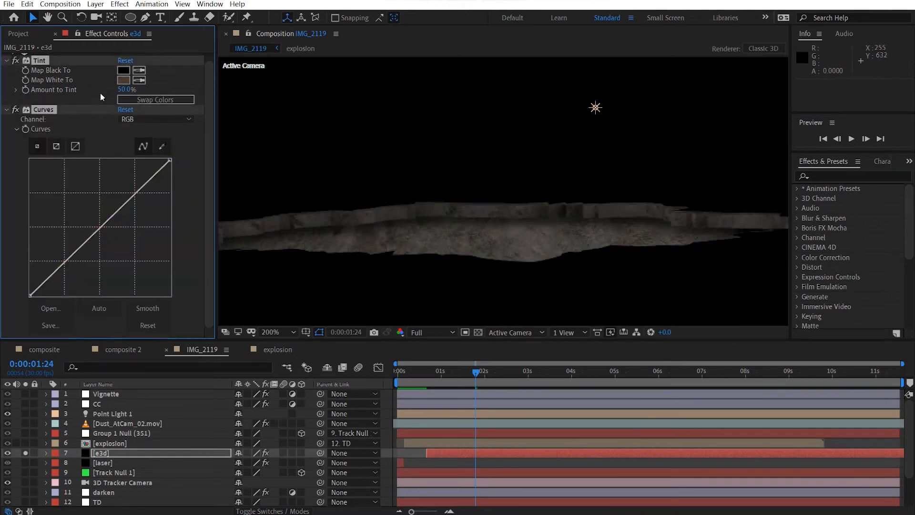
Shape the e3d layer's RGB Curves into a slight S-curve with darker shadows and brighter highlights
left_click_drag(79, 263, 66, 263)
left_click_drag(135, 193, 133, 191)
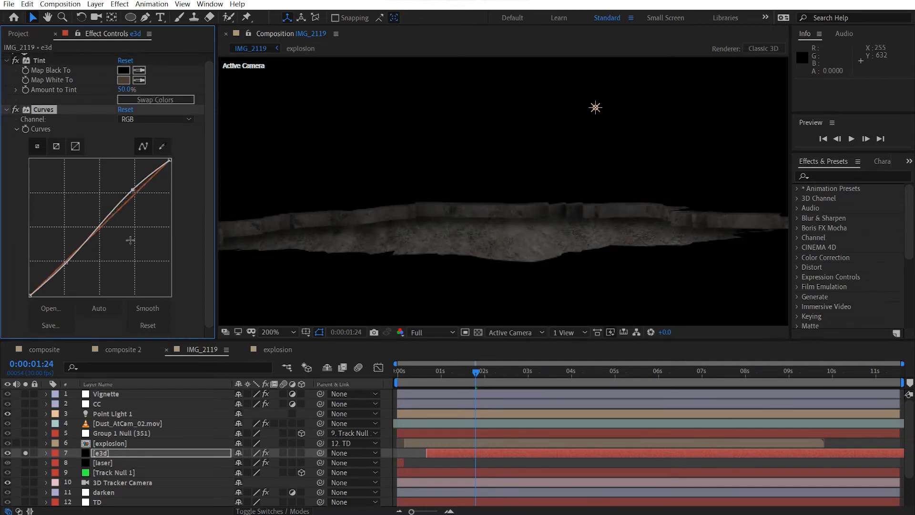
Try Point Light 1 at 50% Intensity, settle on 75%, and unsolo the e3d layer
left_click(115, 413)
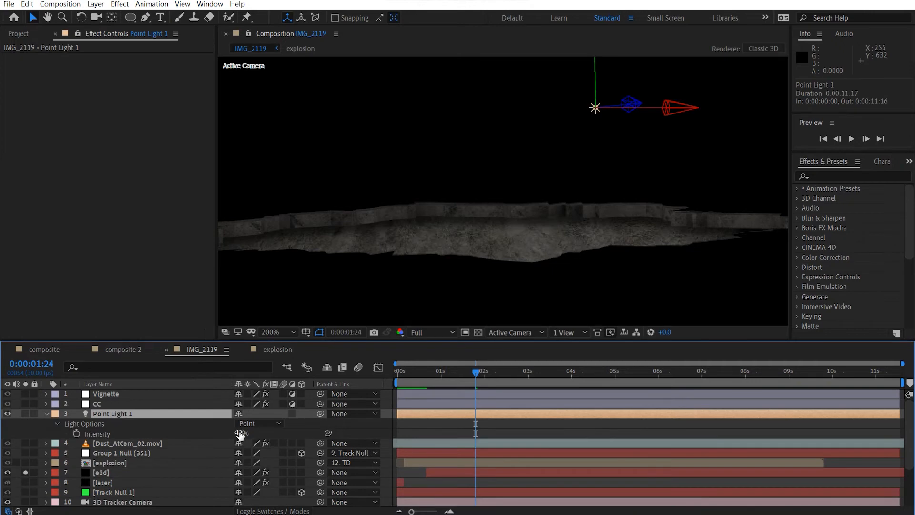
left_click(241, 434)
type("50")
key("Return")
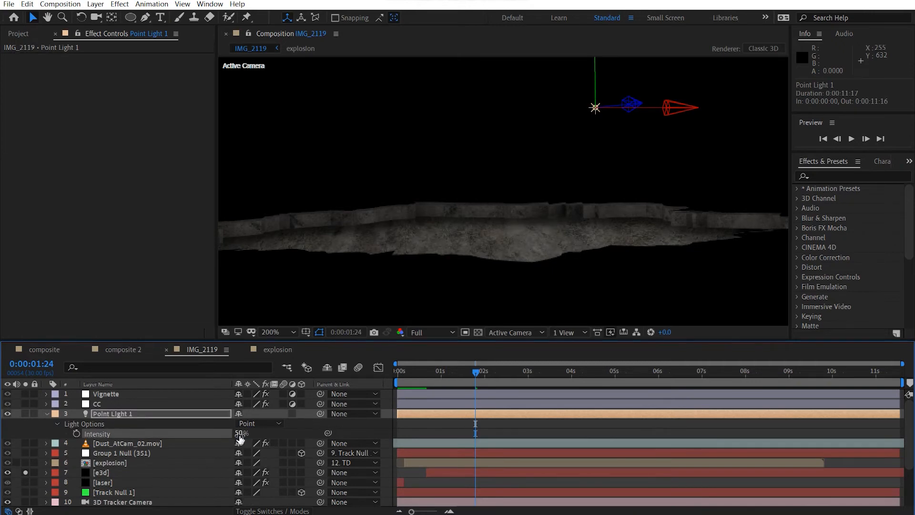
left_click(238, 434)
type("75")
key("Return")
left_click(28, 472)
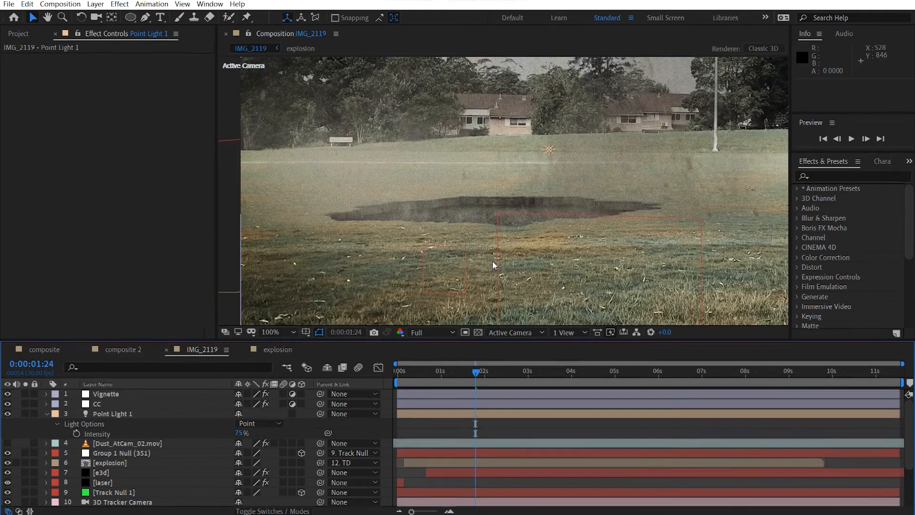
Raise the e3d layer's RGB curve in the shadows and highlights to brighten the crater against the grass
key("period")
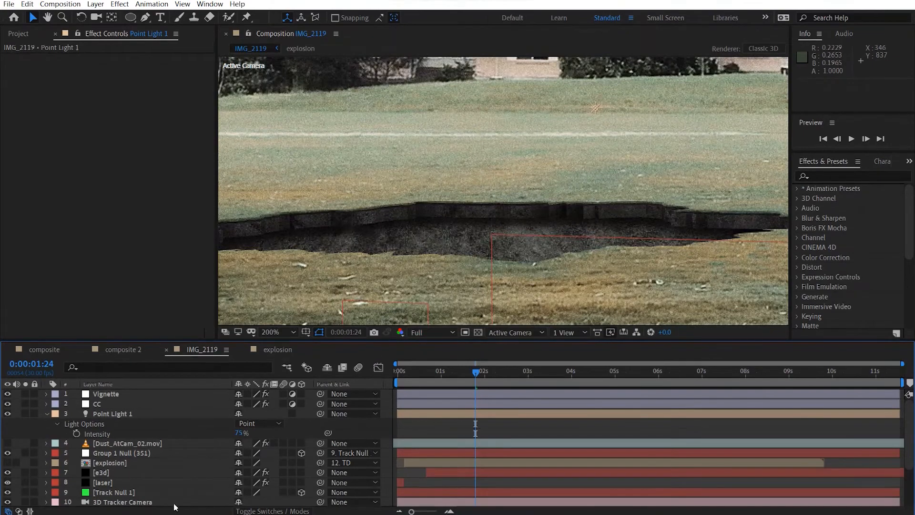
scroll(115, 490, "down", 1)
scroll(118, 433, "down", 1)
left_click(123, 413)
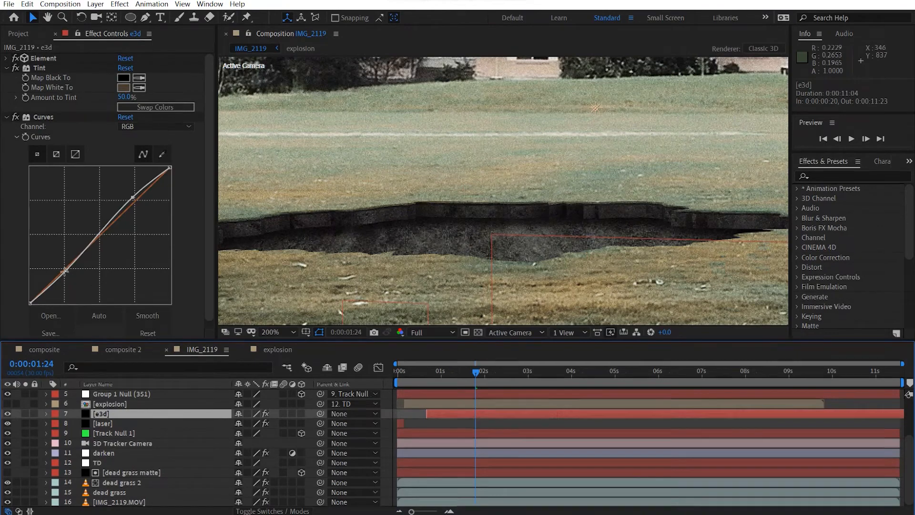
left_click_drag(65, 271, 53, 270)
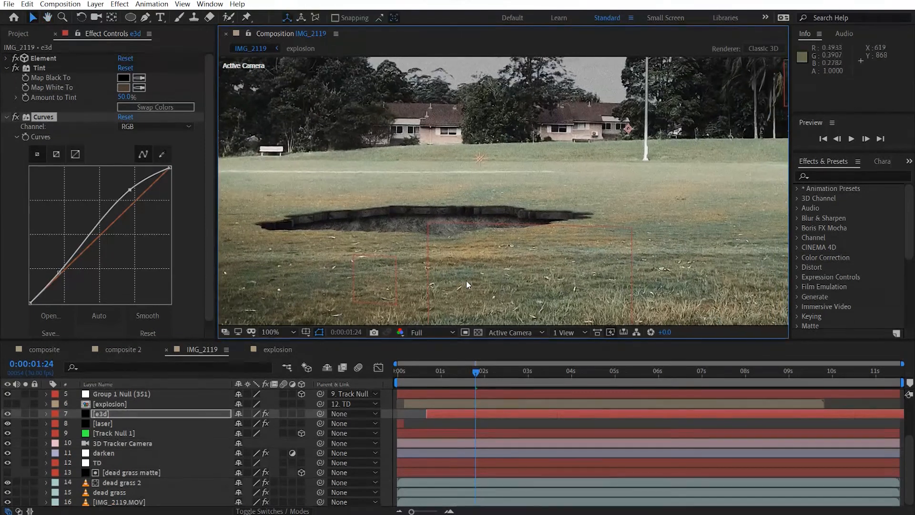
Set the Amount to Tint on the e3d layer to 25%
left_click(124, 97)
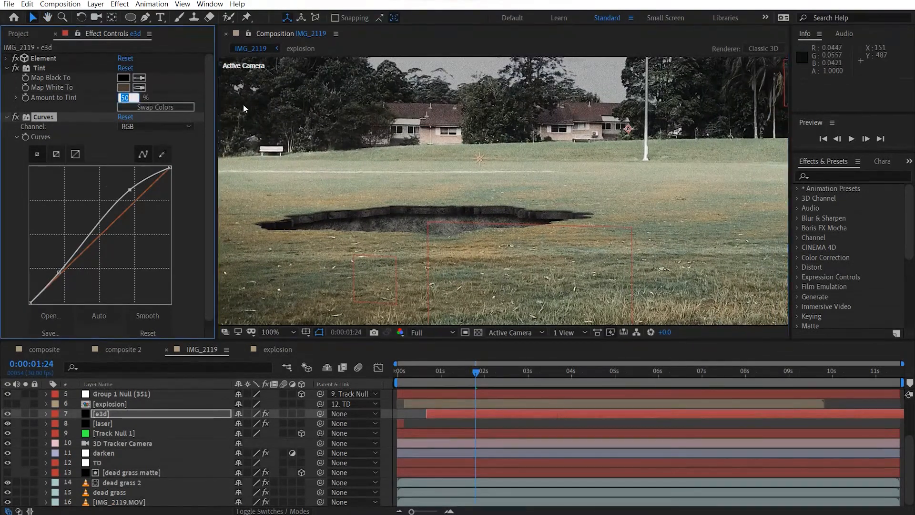
type("25")
key("Return")
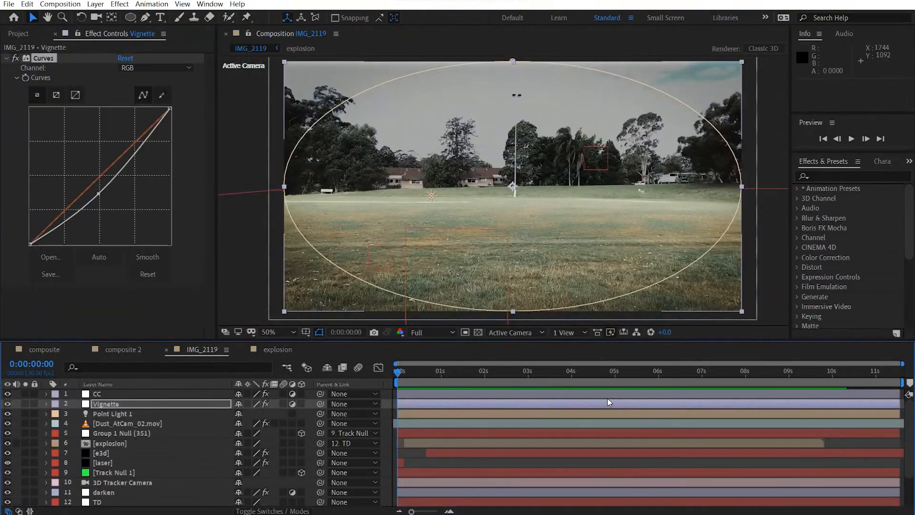
Play back the IMG_2119 composition from the start to review the finished explosion composite
key("space")
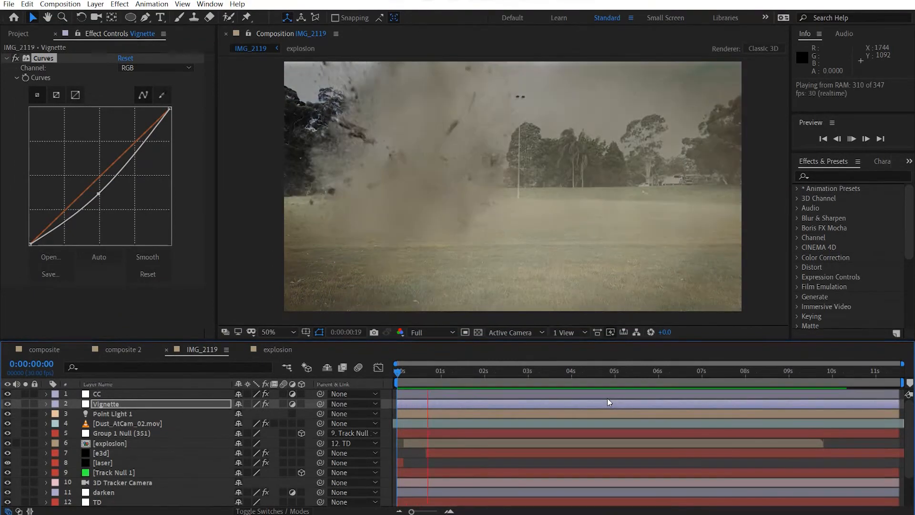
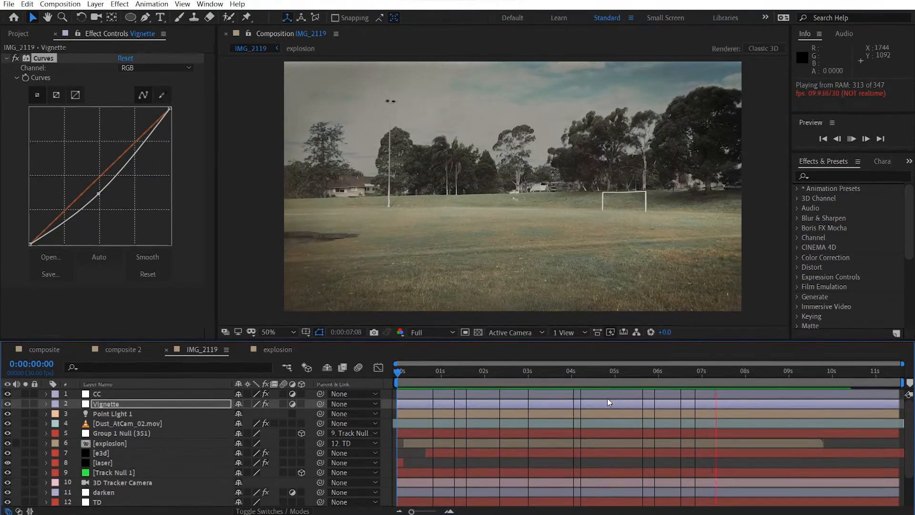
key("space")
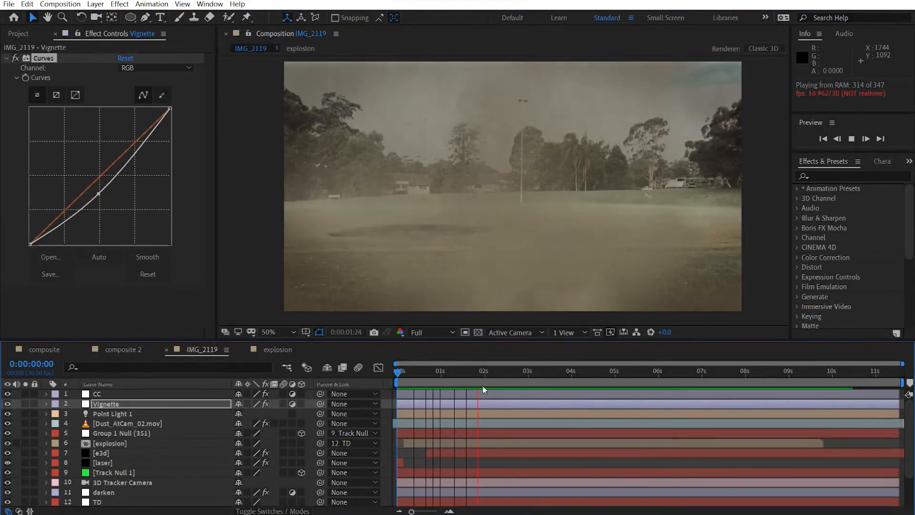
key("space")
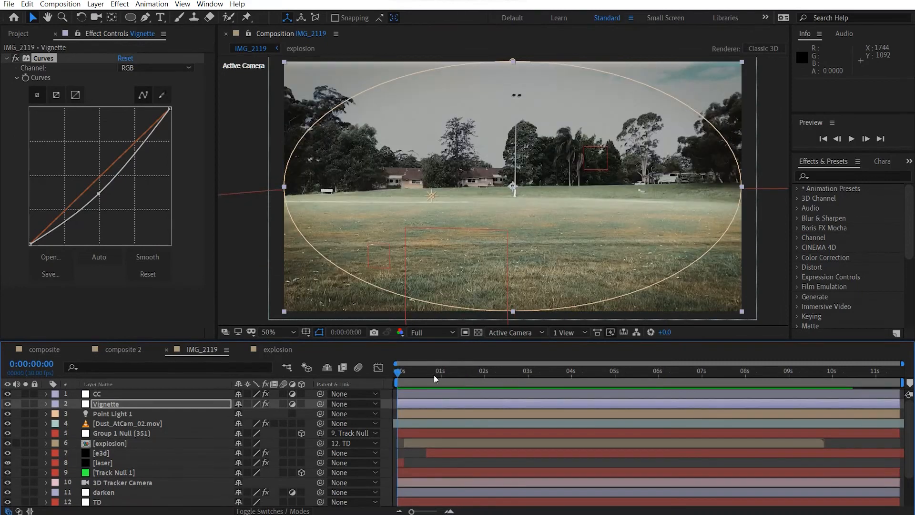
Collapse the project's footage and comps folders, and create a new composition that nests the IMG_2119 composition
left_click(18, 34)
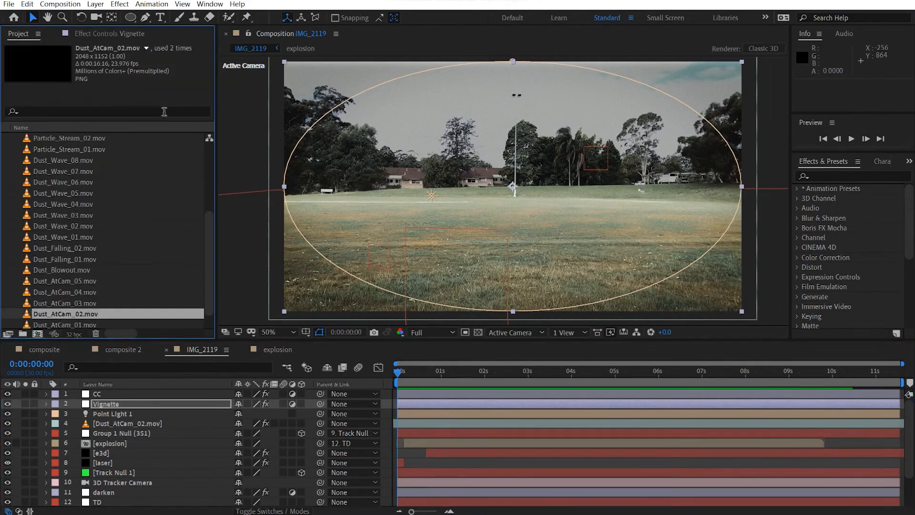
left_click(5, 227)
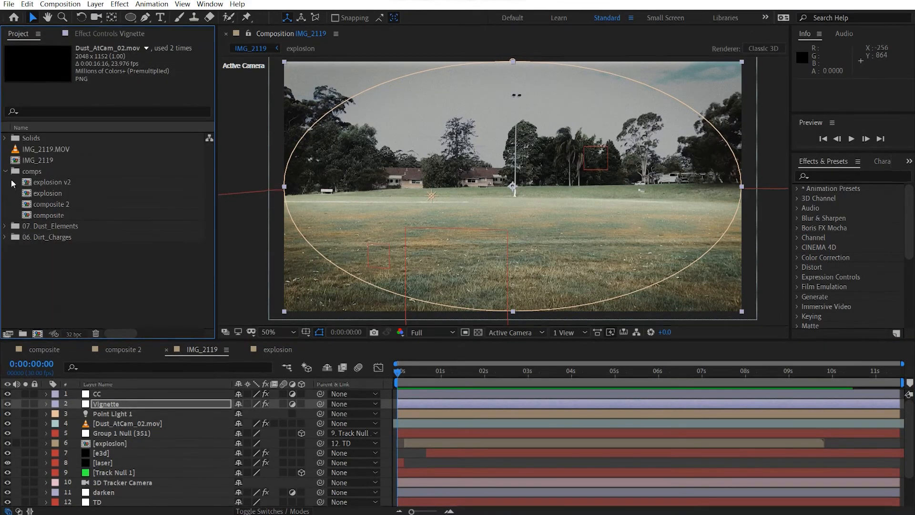
left_click(5, 172)
left_click(57, 161)
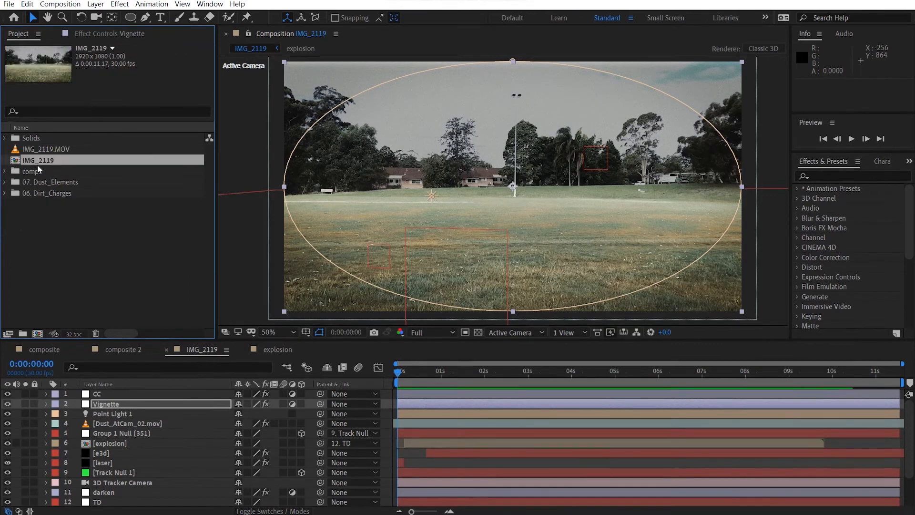
key("ctrl+d")
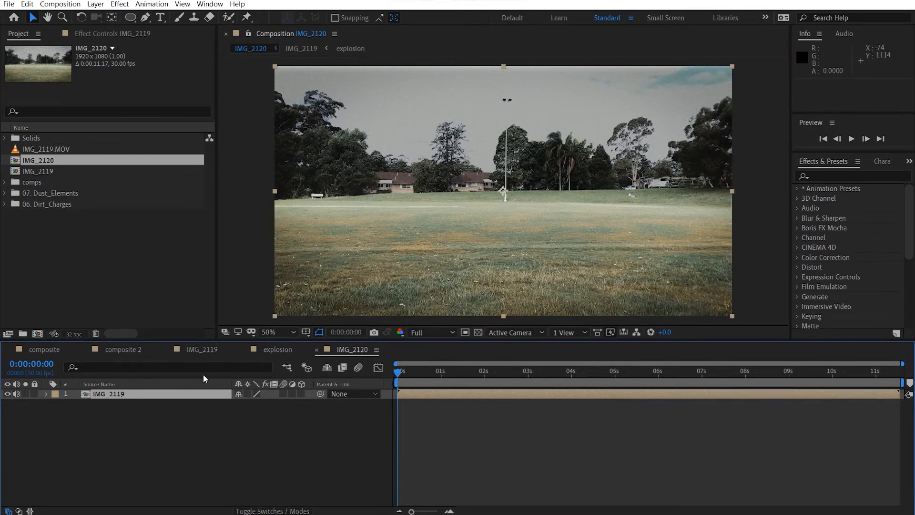
Set the nested IMG_2119 layer's Scale to 110%
key("s")
left_click(249, 404)
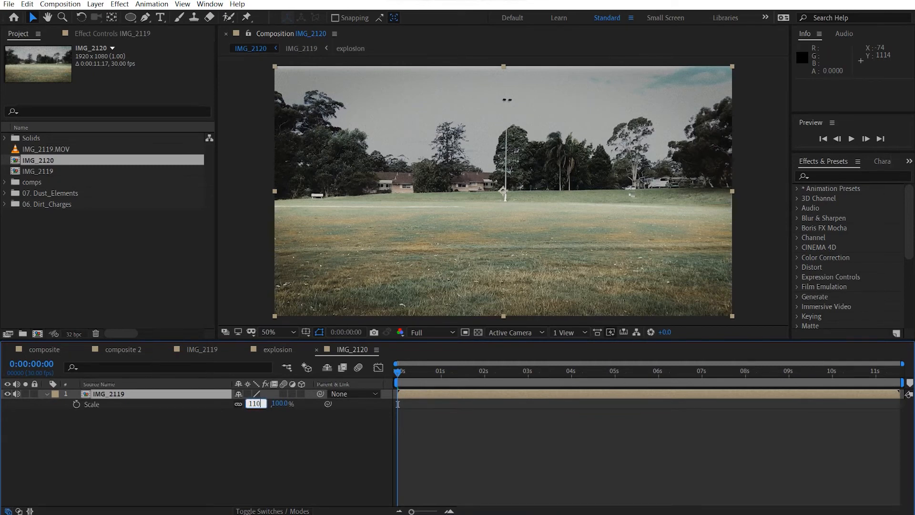
type("110")
key("Return")
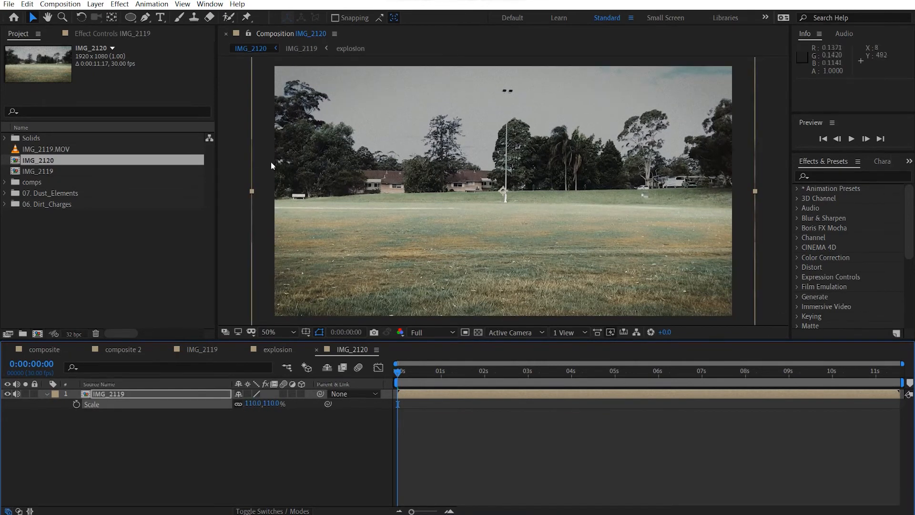
Show the Wiggler and add Position keyframes to the IMG_2119 layer at 0:00:00:00 and 0:00:01:00
left_click(209, 4)
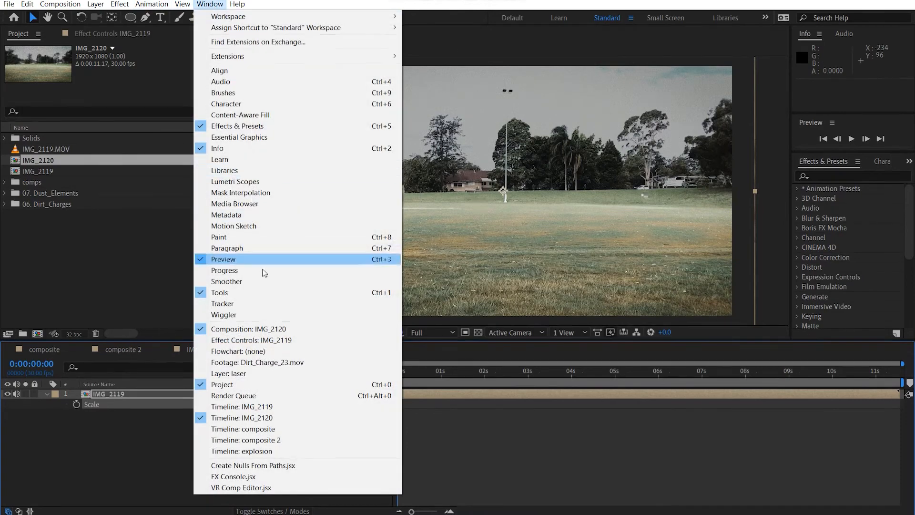
left_click(259, 314)
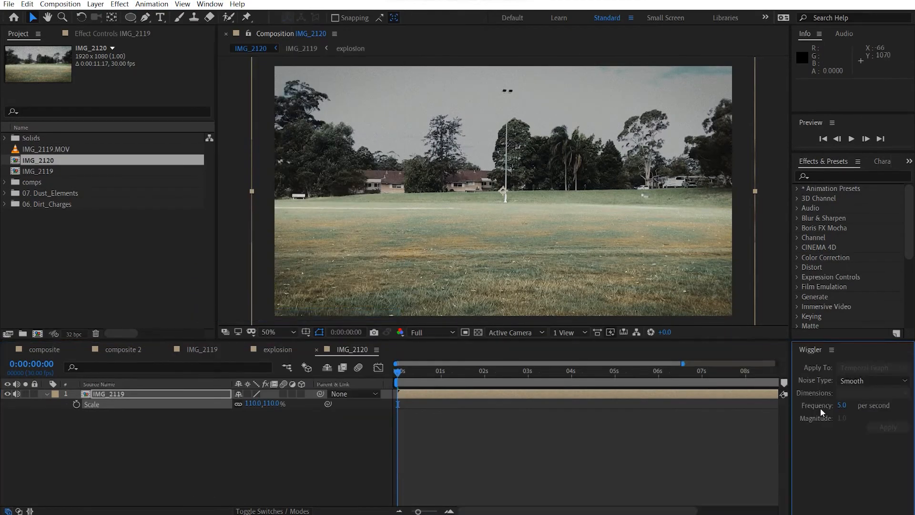
left_click(196, 396)
key("p")
left_click(76, 404)
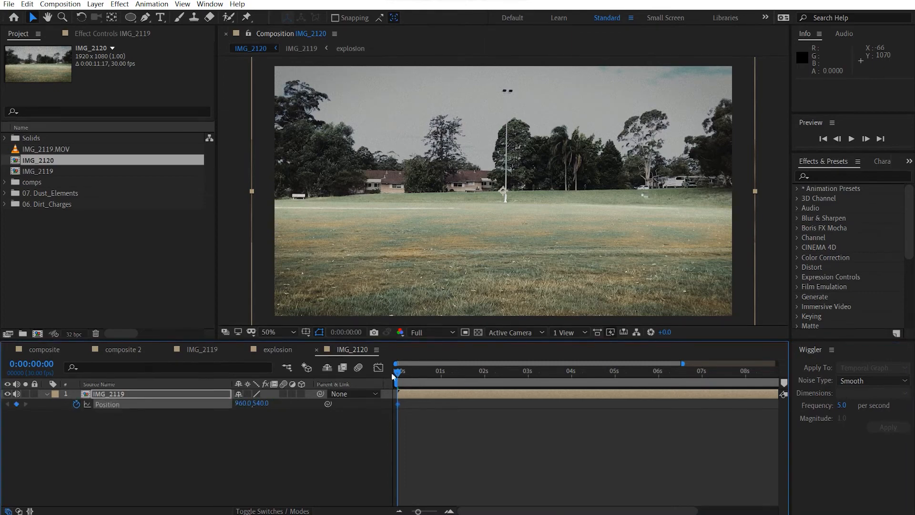
left_click_drag(411, 371, 442, 373)
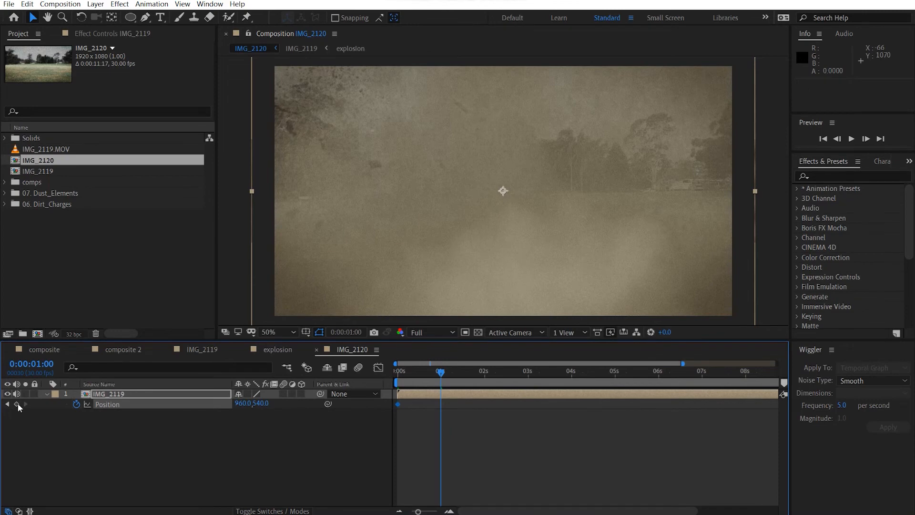
Apply the Wiggler to both Position keyframes with Jagged noise, All Independently dimensions and a magnitude of 50
left_click_drag(499, 417, 366, 405)
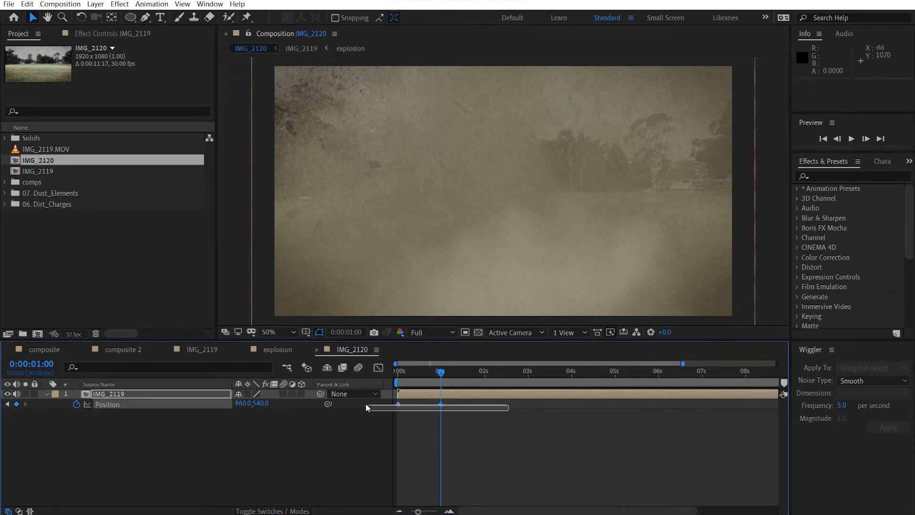
left_click(874, 380)
left_click(870, 406)
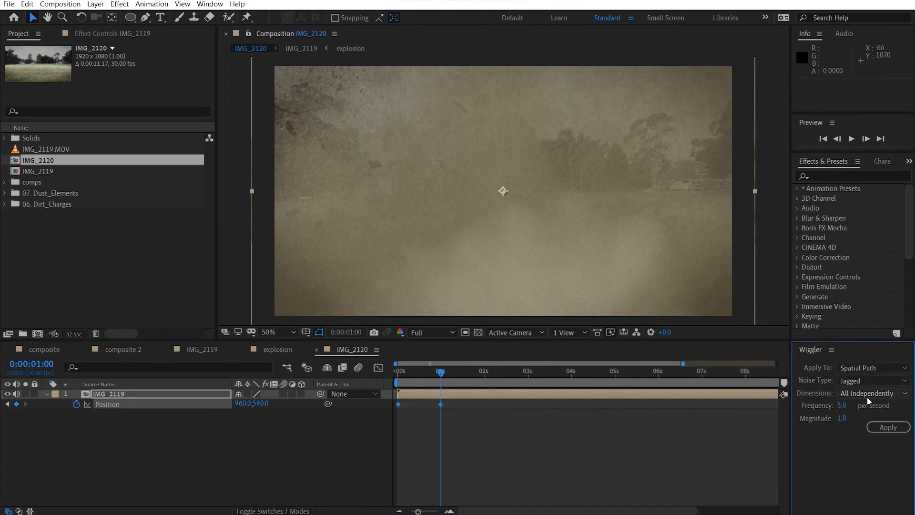
left_click(844, 418)
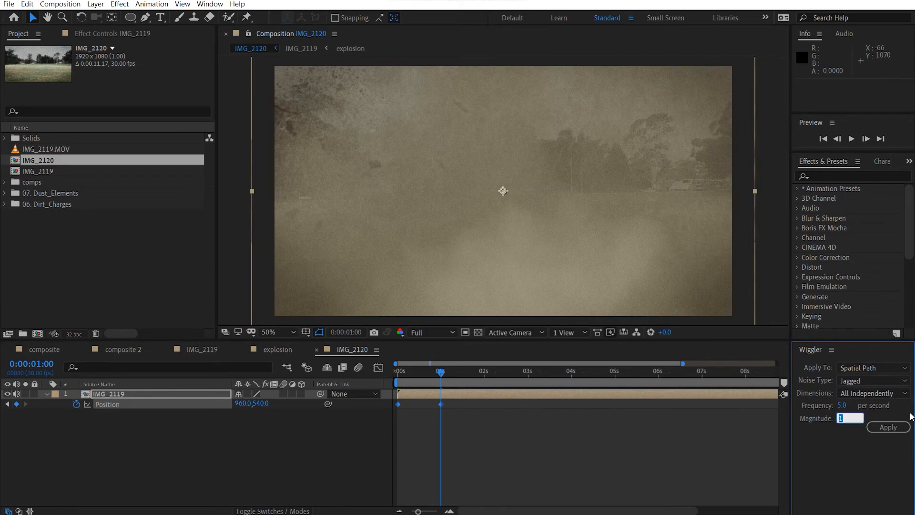
left_click(888, 427)
Play back the opening of the new composition to check the camera shake during the explosion
left_click(191, 384)
key("space")
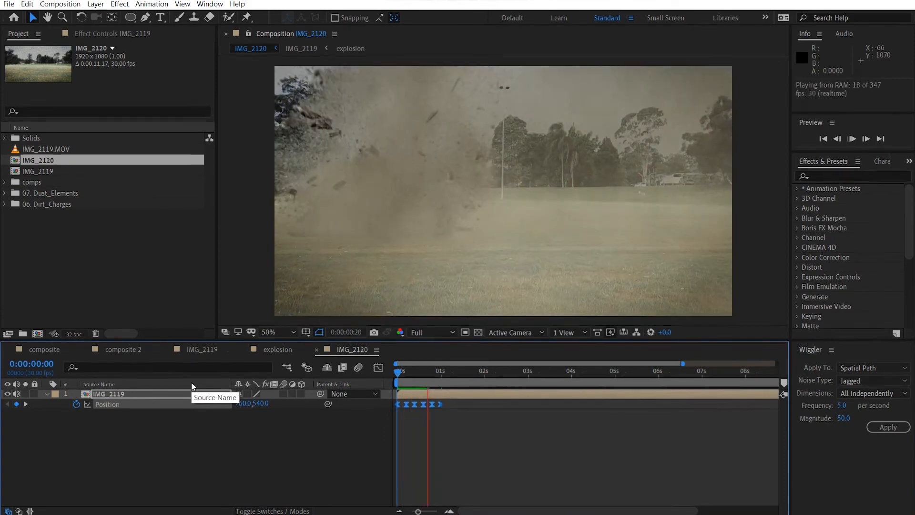
key("space")
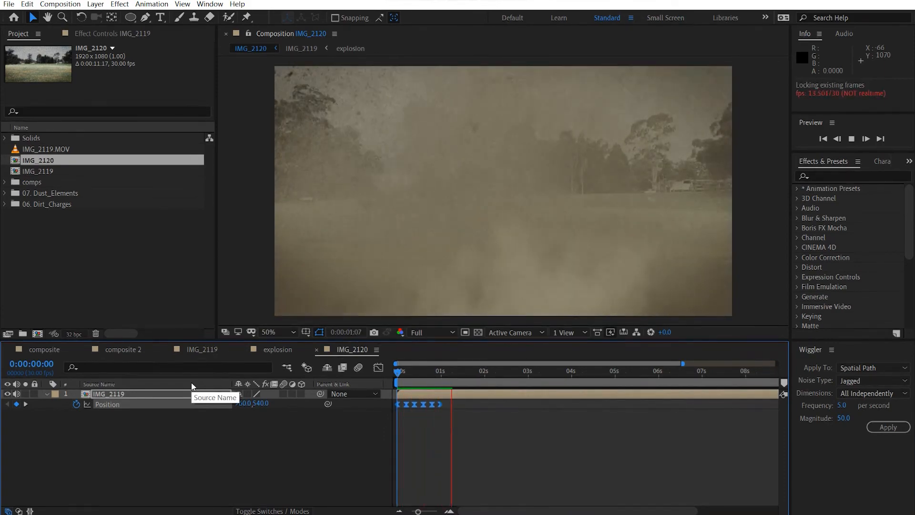
key("space")
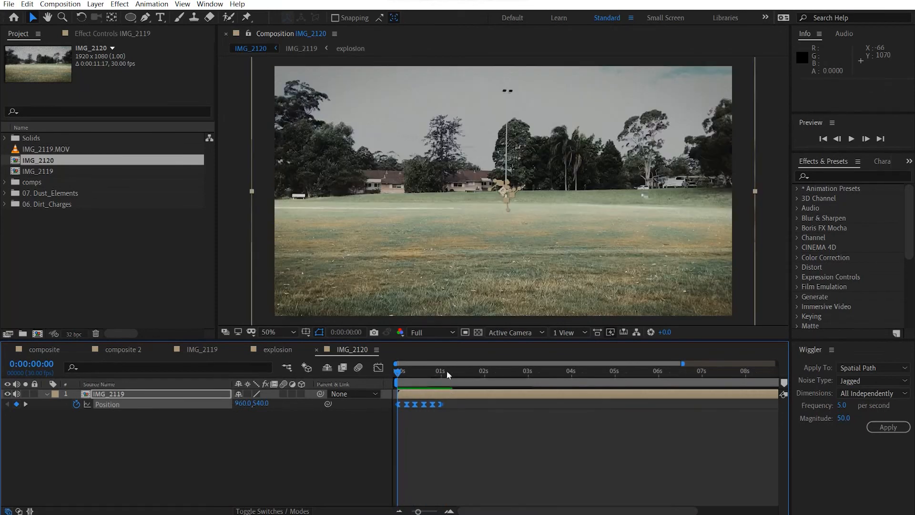
Undo the Wiggler and reapply it to the Position keyframes with frequency 6 per second and magnitude 55
key("ctrl+z")
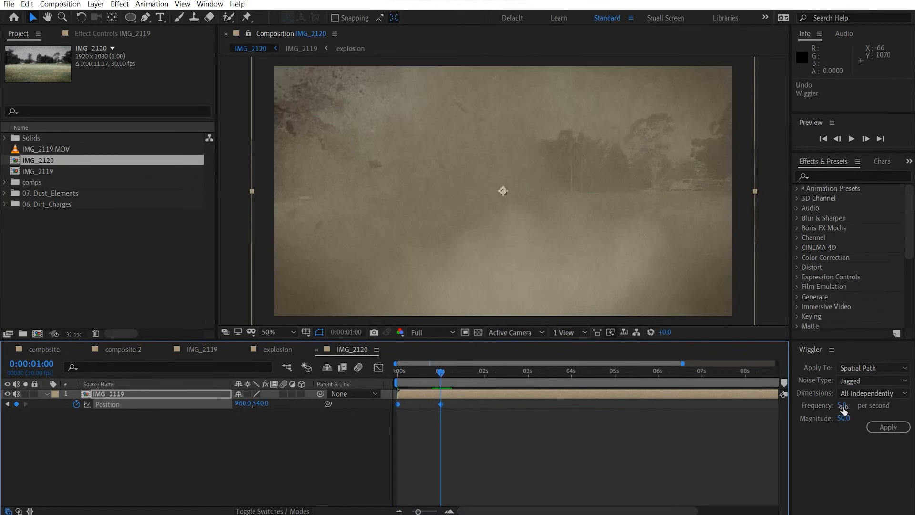
left_click(849, 406)
type("6")
left_click(841, 420)
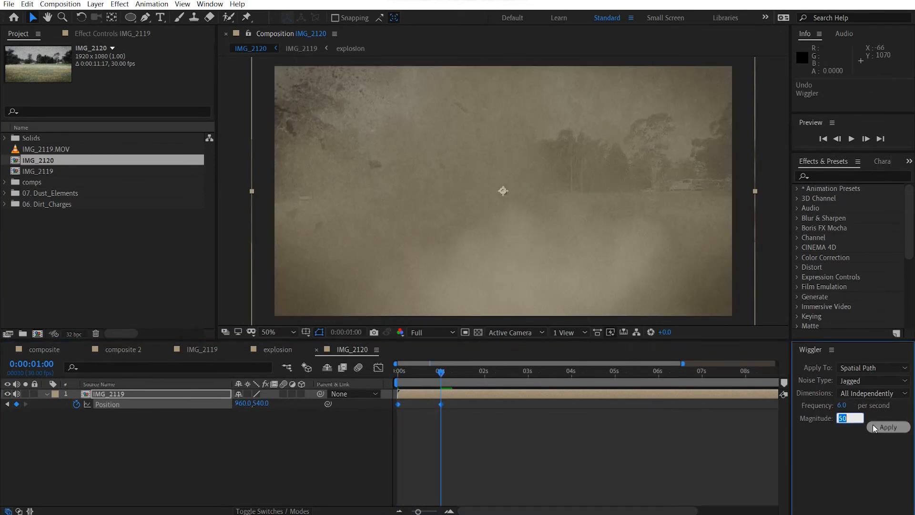
left_click(876, 427)
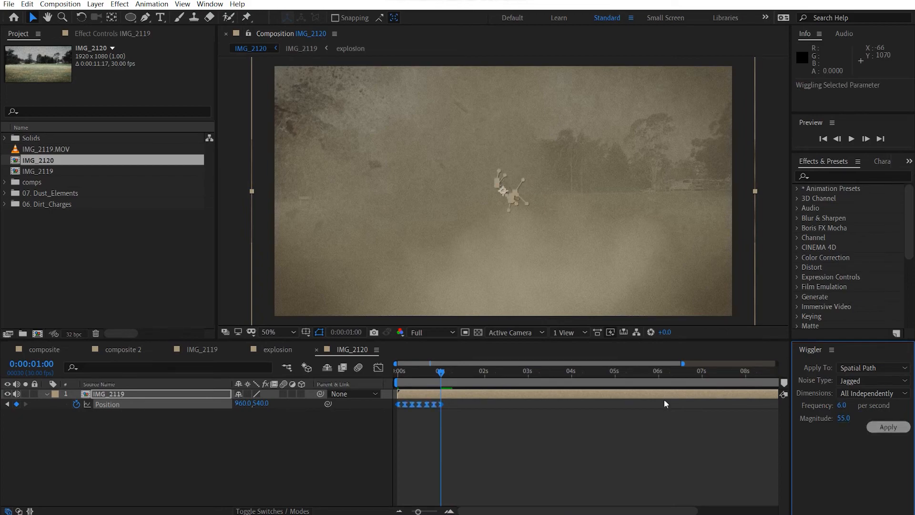
Preview the revised camera shake from the start, and scrub just past the last keyframe to 0:00:01:05
left_click_drag(443, 375, 201, 377)
key("space")
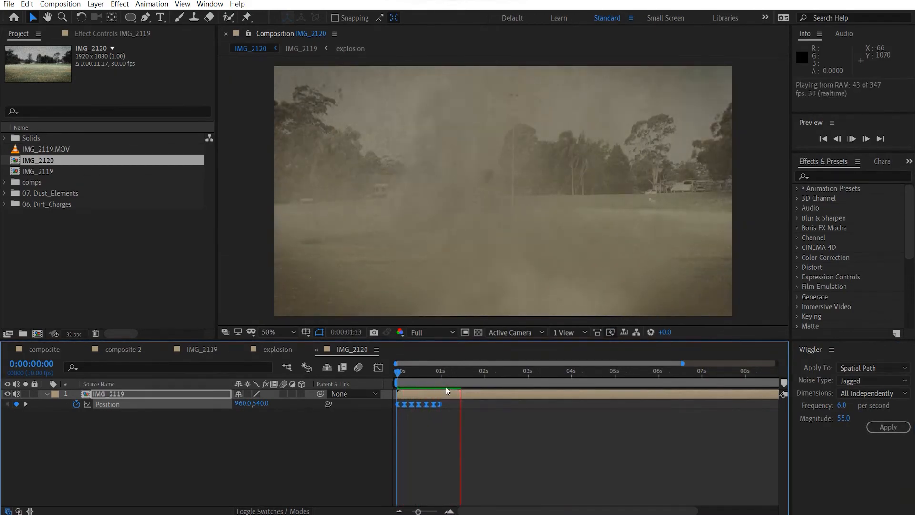
left_click(400, 377)
key("space")
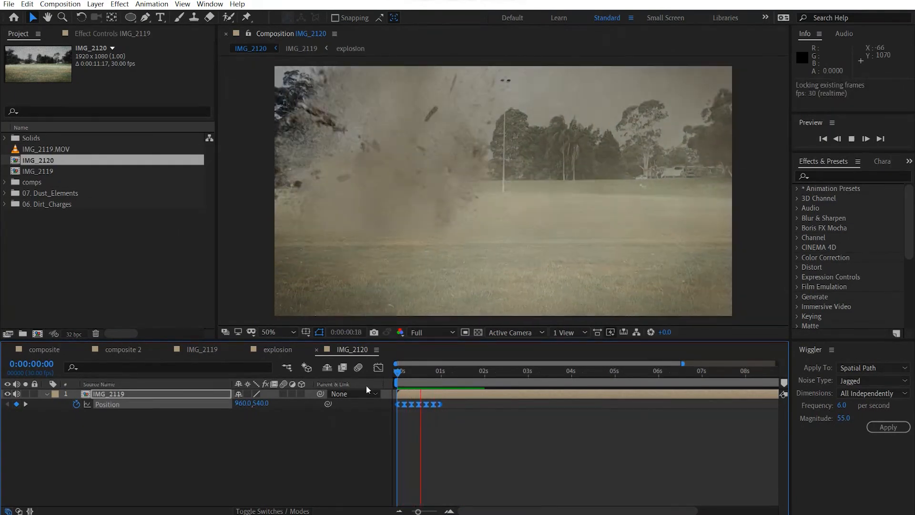
left_click(440, 375)
left_click_drag(439, 375, 448, 376)
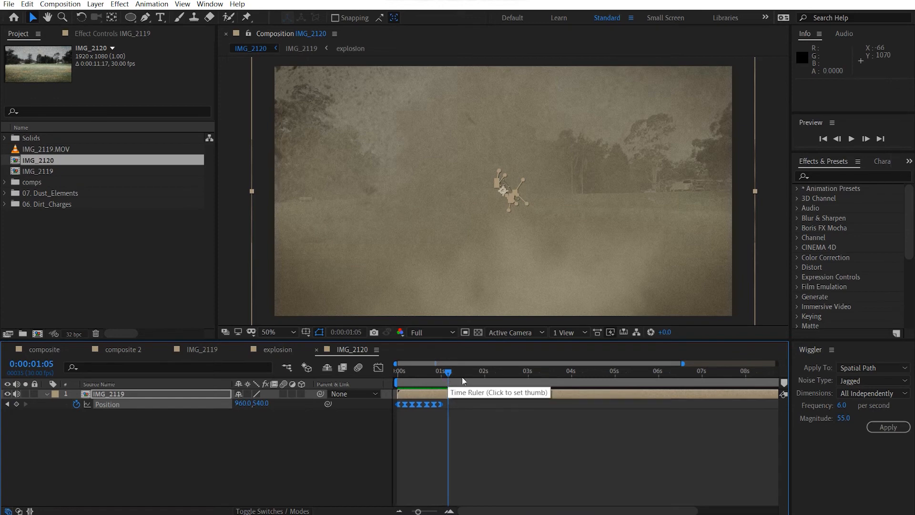
Close the Wiggler and switch to the composite composition
right_click(818, 357)
left_click(815, 360)
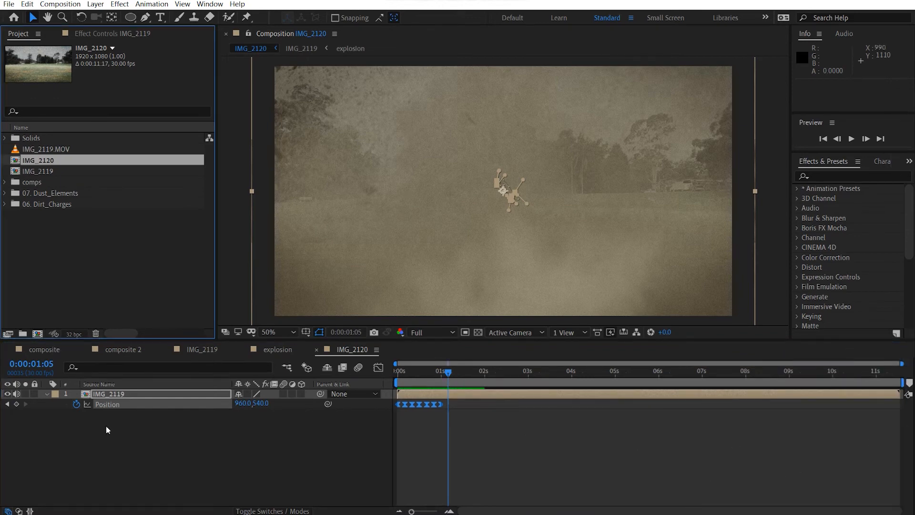
left_click(43, 354)
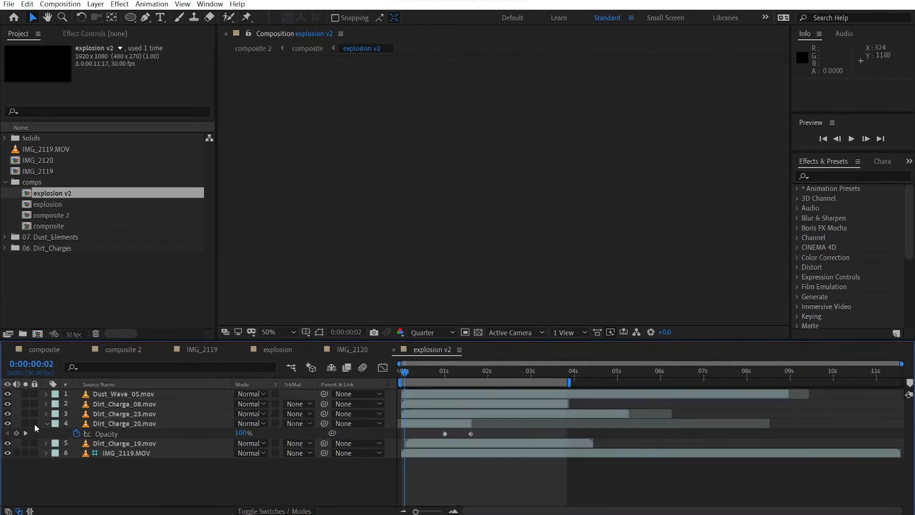
Collapse the Dirt_Charge_20.mov layer in explosion v2, preview the explosion up to 0:00:00:24, and toggle Dirt_Charge_08.mov off and on for comparison
left_click(45, 424)
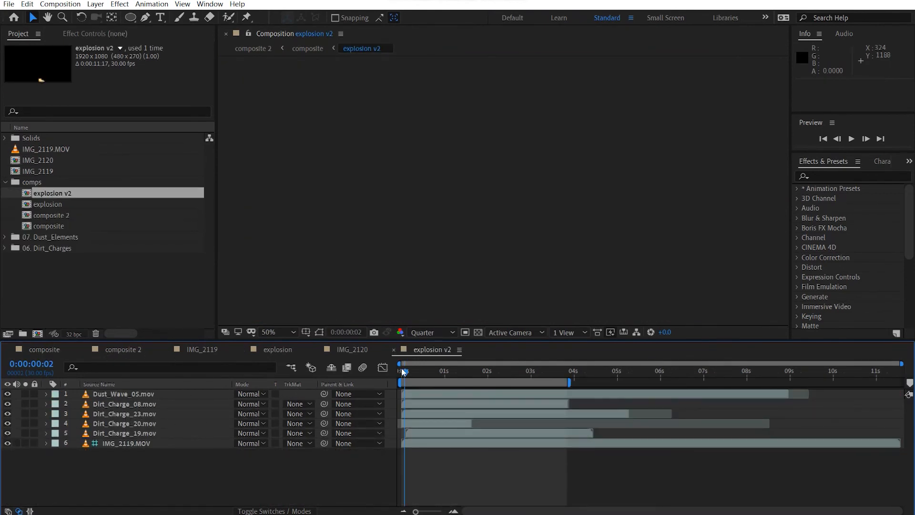
left_click_drag(403, 371, 271, 376)
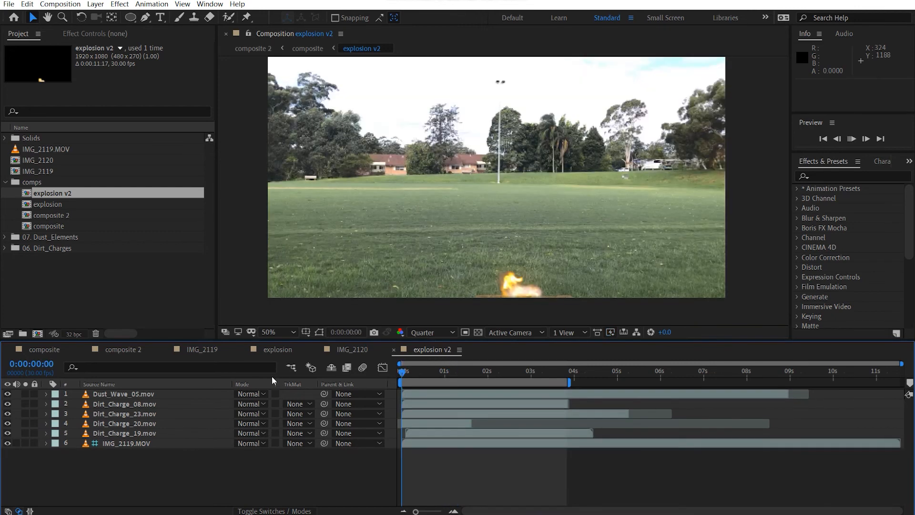
key("space")
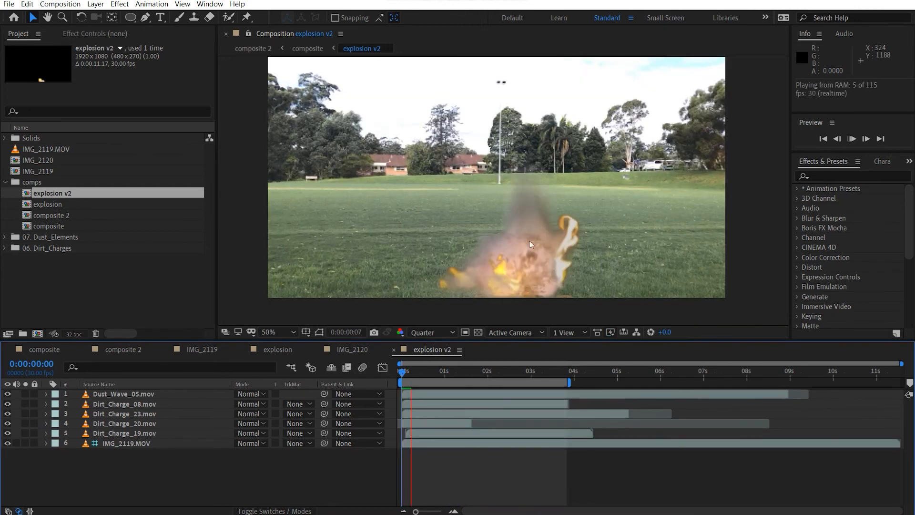
left_click(436, 373)
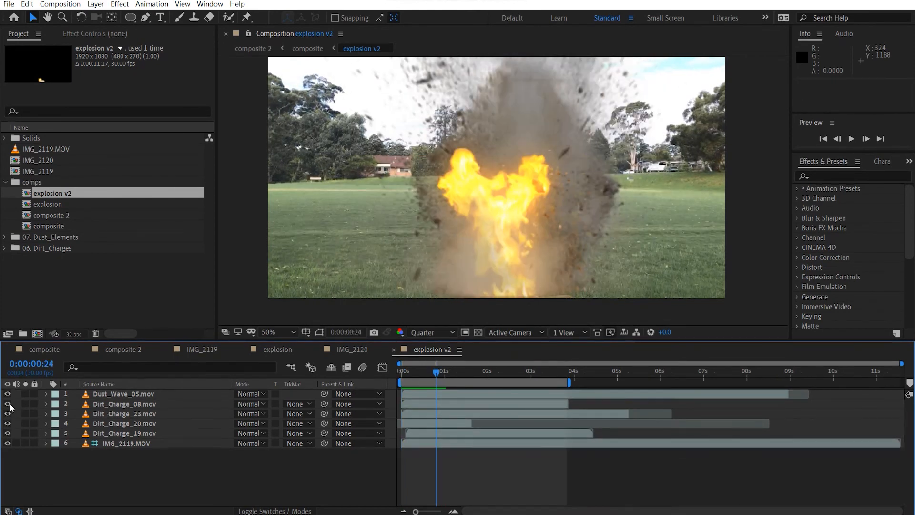
left_click(9, 405)
left_click(9, 404)
In the composite composition, compare the shot with and without Orange Solid 1, and scrub past its Opacity keyframes to 0:00:02:07
left_click(44, 350)
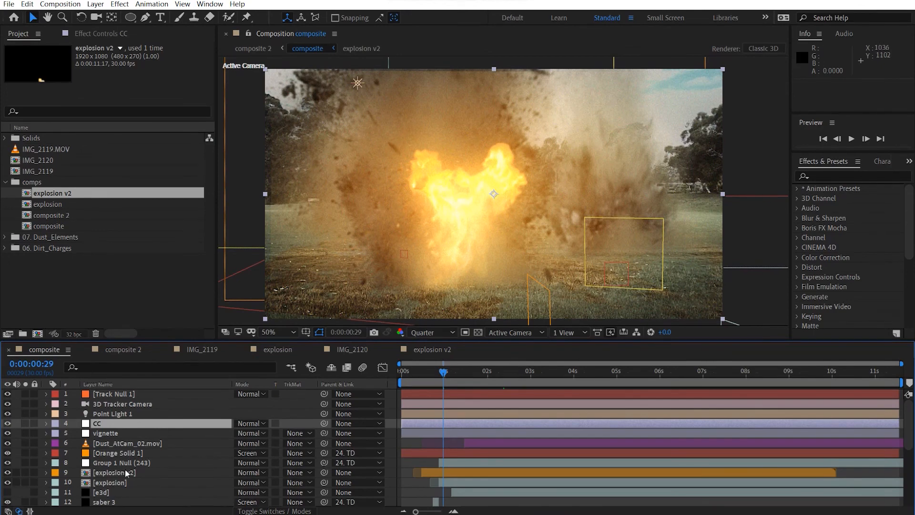
scroll(126, 472, "down", 5)
scroll(126, 473, "up", 5)
left_click(127, 453)
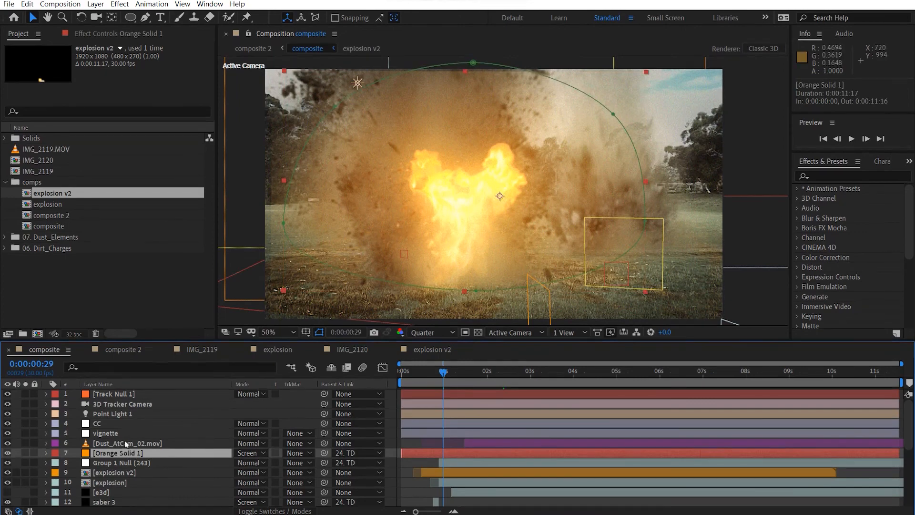
left_click(7, 453)
left_click(7, 453)
key("t")
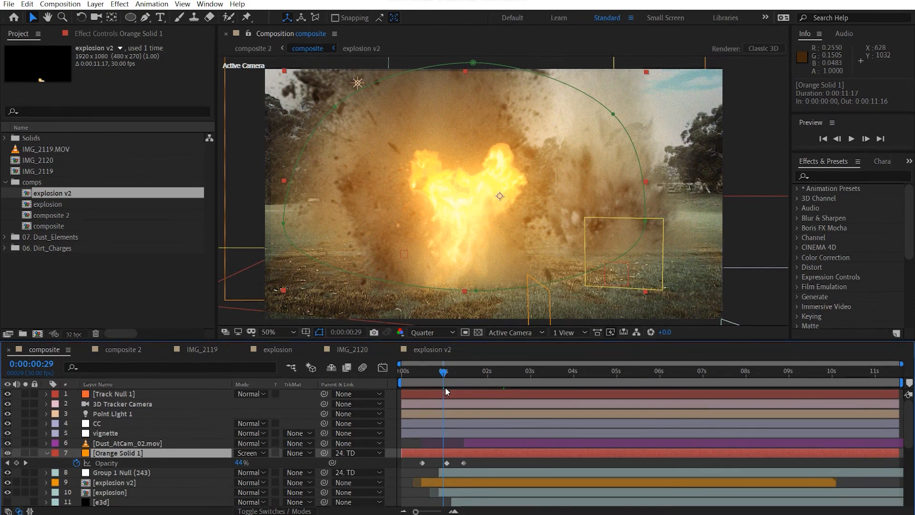
left_click_drag(444, 372, 498, 379)
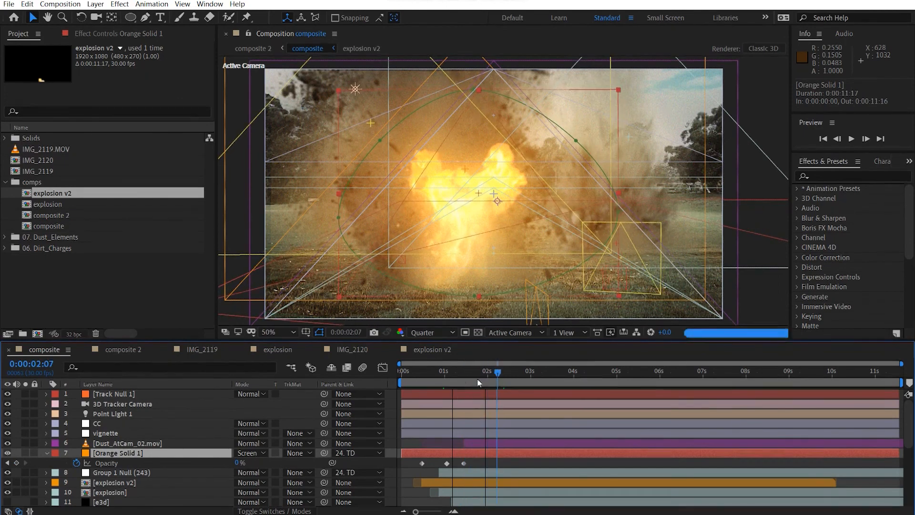
Return the composite composition to its first frame and look through its layer stack
key("Home")
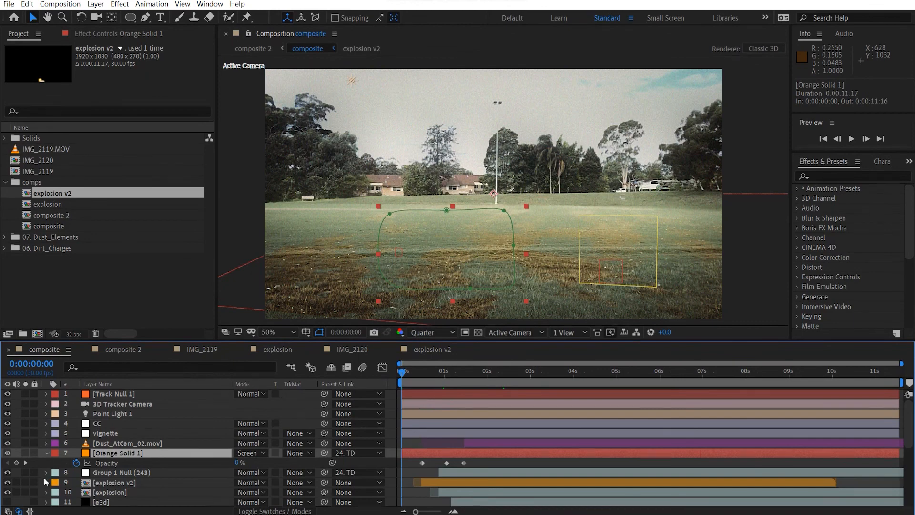
scroll(81, 452, "down", 5)
scroll(85, 452, "up", 1)
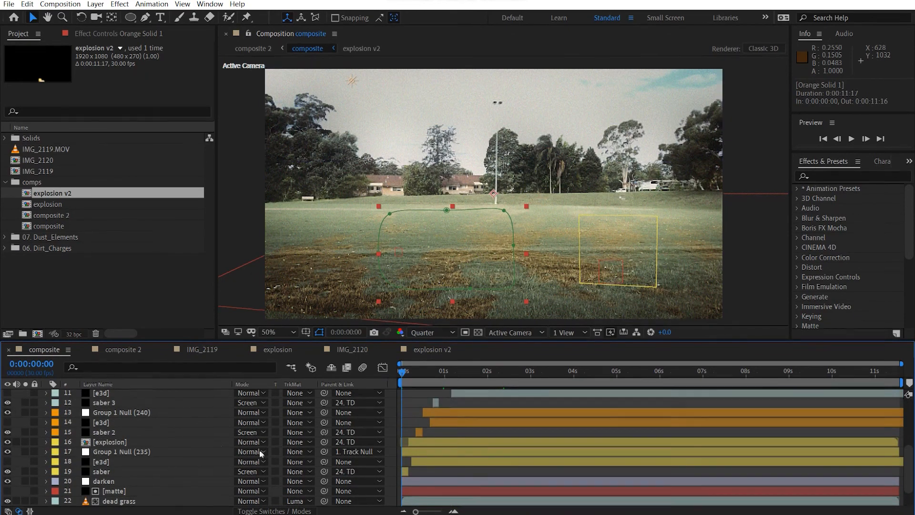
scroll(272, 453, "up", 4)
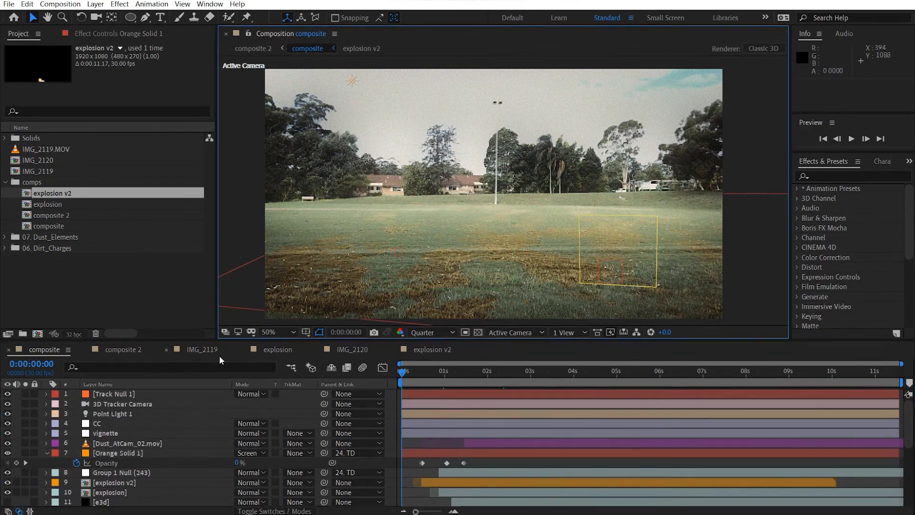
Switch to the IMG_2119 composition and go to its first frame
left_click(186, 353)
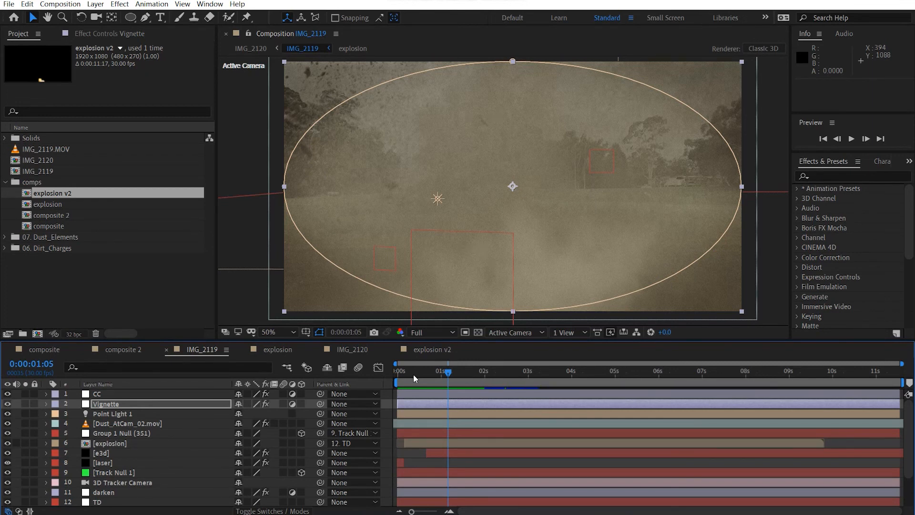
key("Home")
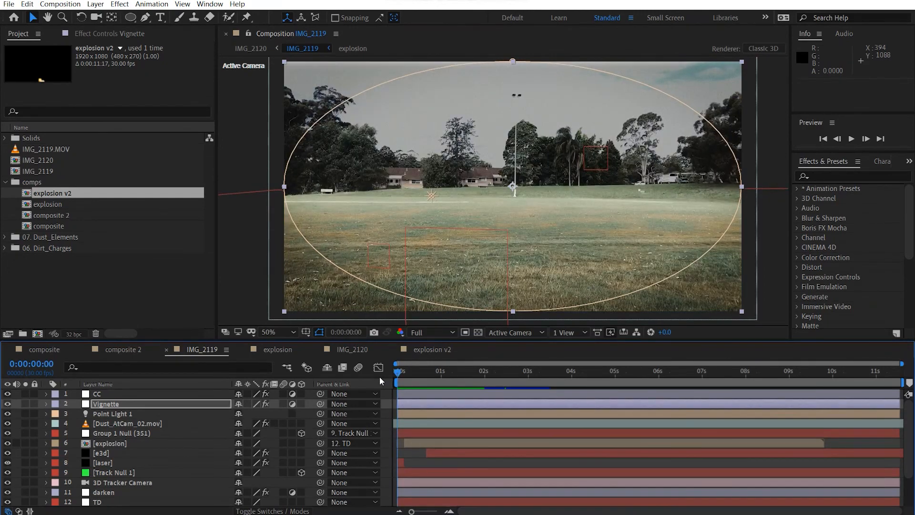